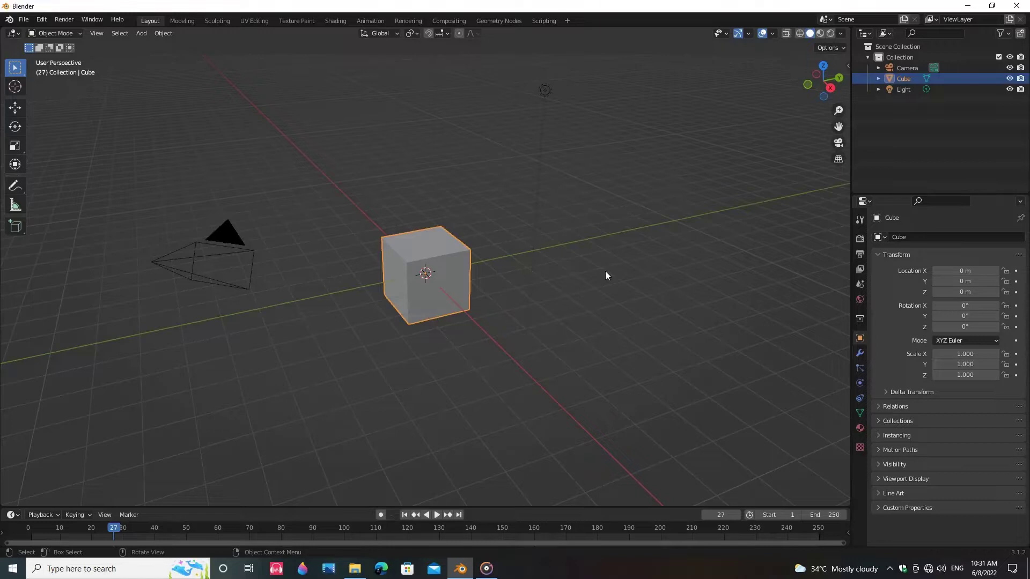
Step: Enable Ambient Occlusion, Bloom and Screen Space Reflections in the Eevee render settings
left_click(860, 238)
left_click(886, 312)
left_click(885, 327)
left_click(890, 371)
left_click(886, 370)
left_click(880, 370)
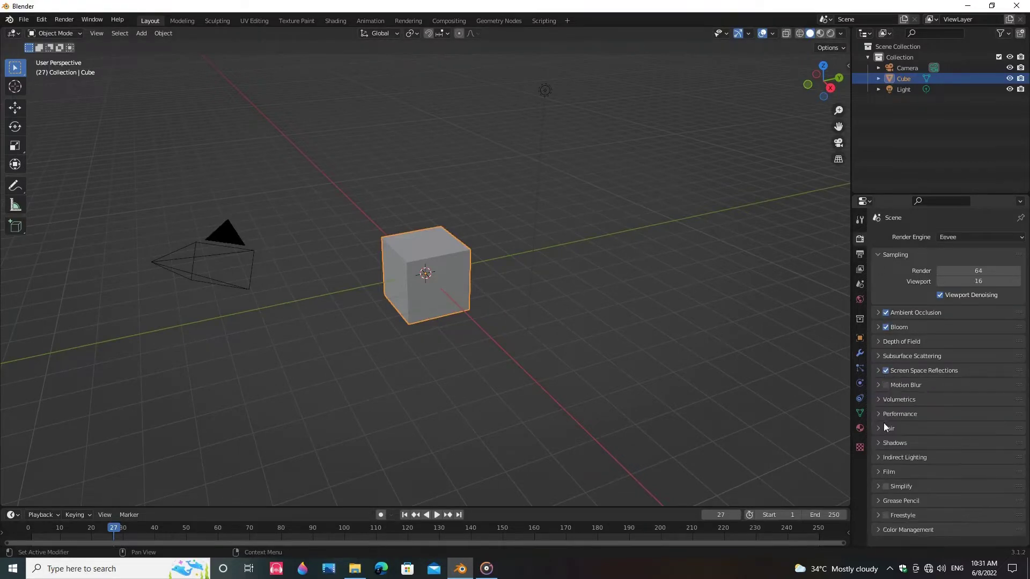
Step: Set the color management look to Very High Contrast
left_click(901, 529)
scroll(970, 478, "down", 5)
left_click(970, 482)
left_click(966, 449)
scroll(617, 386, "up", 1)
Step: Delete the default light from the scene
middle_click_drag(543, 363, 552, 380)
left_click(610, 70)
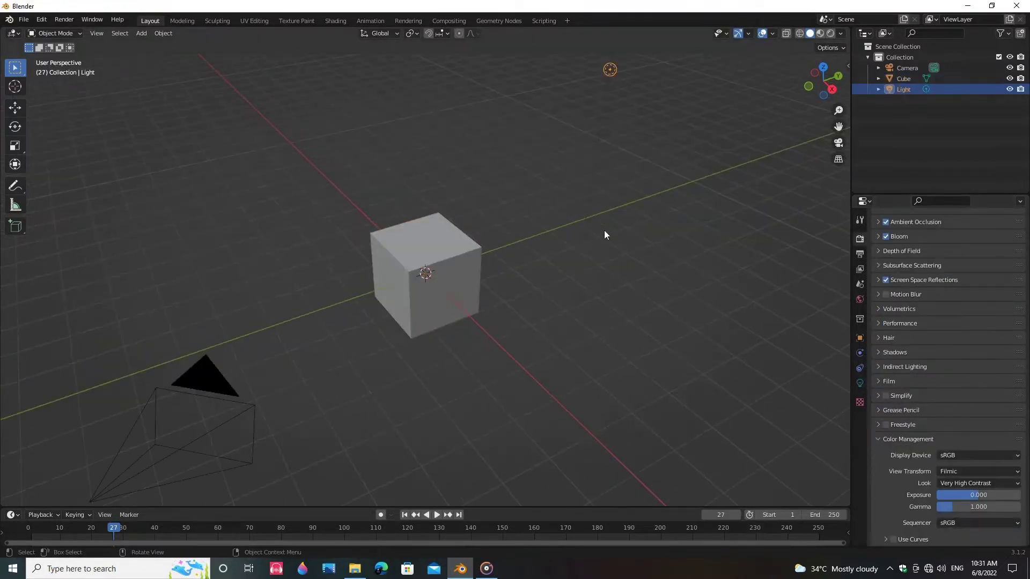
key("Delete")
Step: Move the default cube upward above the grid floor
middle_click_drag(384, 378, 457, 330)
scroll(497, 343, "up", 1)
left_click(455, 316)
key("g")
left_click(559, 244)
middle_click_drag(558, 245, 513, 269)
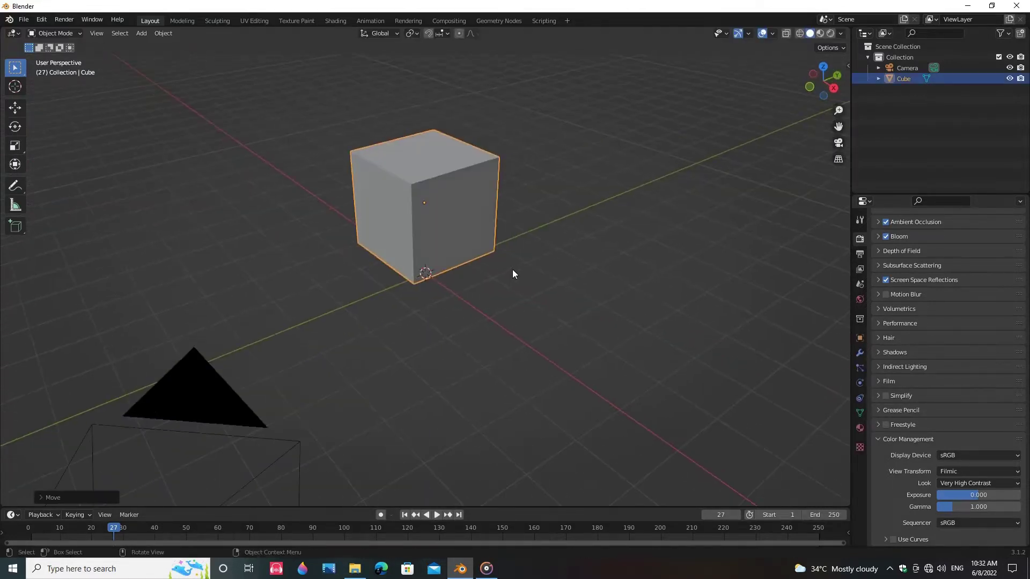
Step: In Edit Mode, stretch the whole cube mesh along Y to about 1.5 times its size
scroll(509, 271, "up", 2)
key("Tab")
key("KP_3")
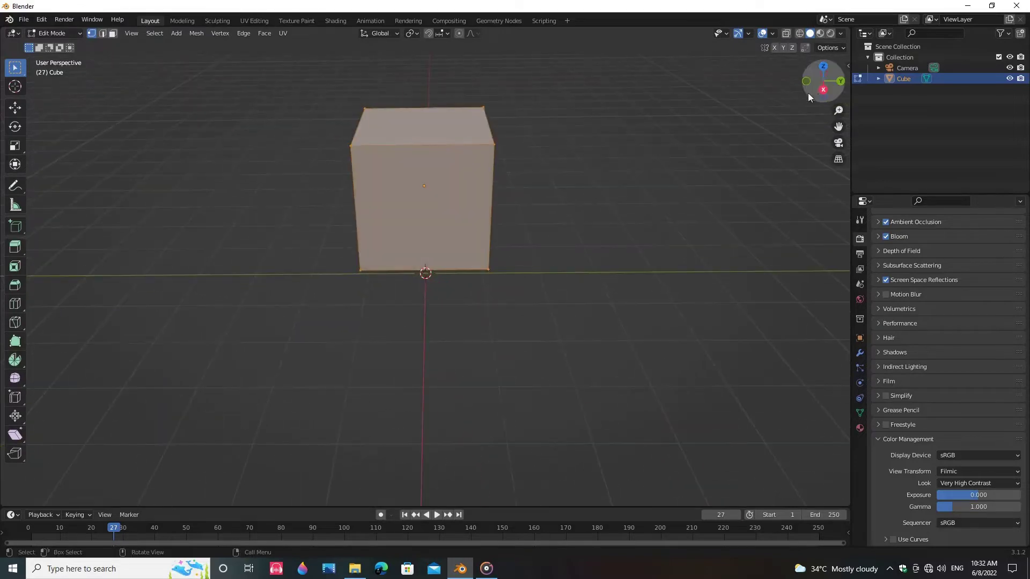
key("s")
key("y")
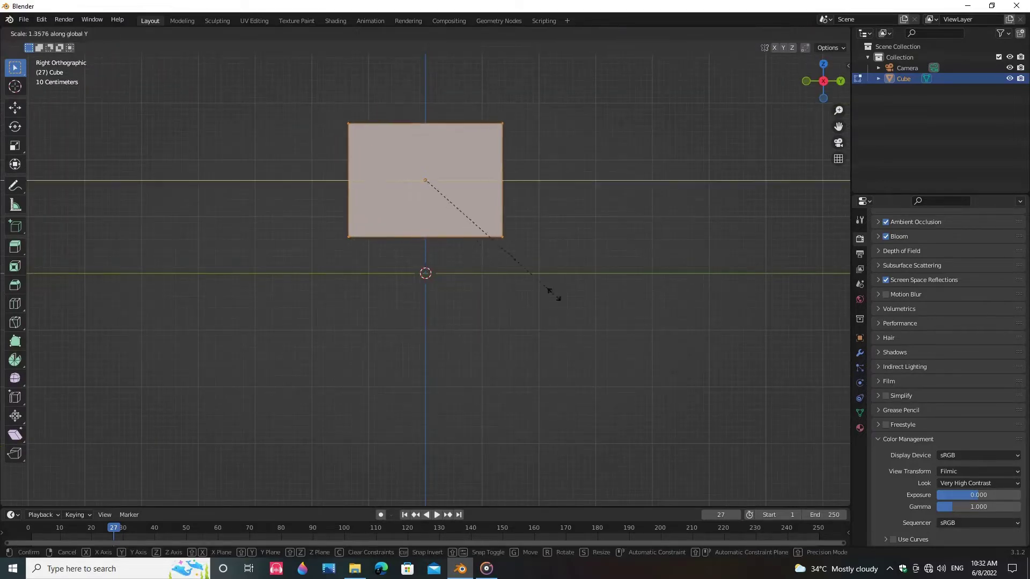
left_click(654, 312)
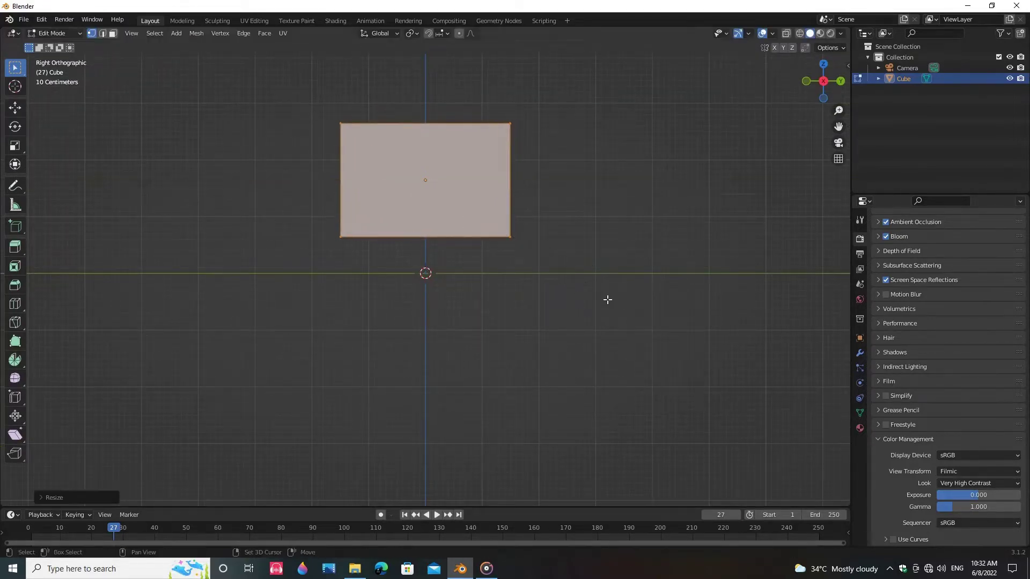
middle_click_drag(606, 299, 623, 340)
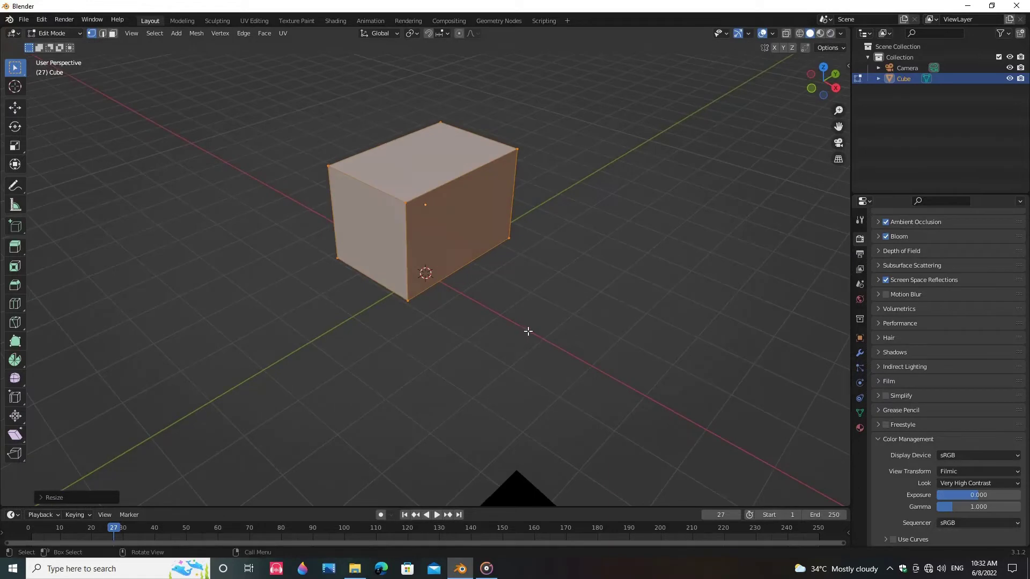
middle_click_drag(528, 331, 561, 314)
middle_click_drag(387, 234, 429, 246)
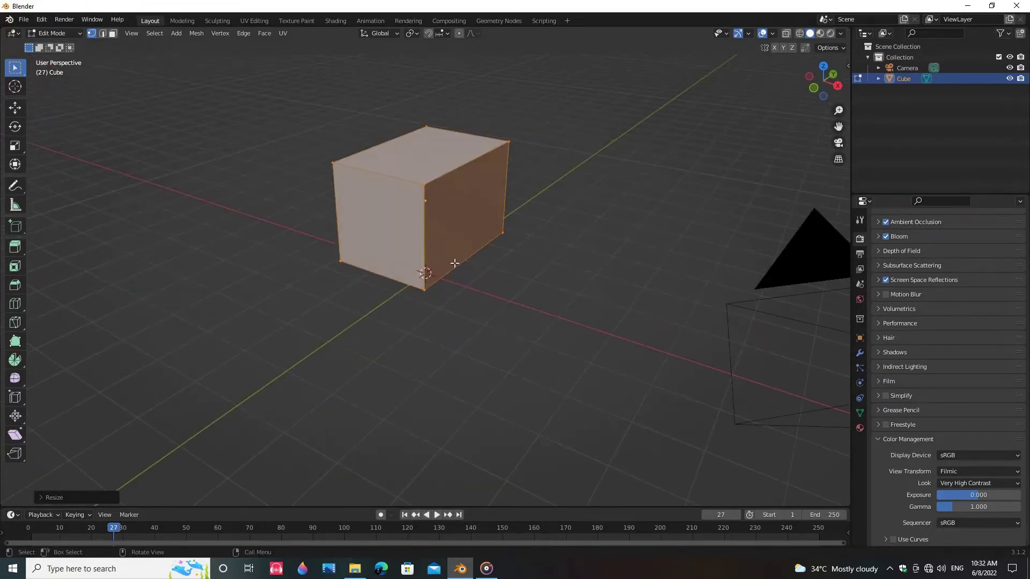
Step: In Object Mode, stretch the box along X to lengthen the body
key("Tab")
key("s")
key("x")
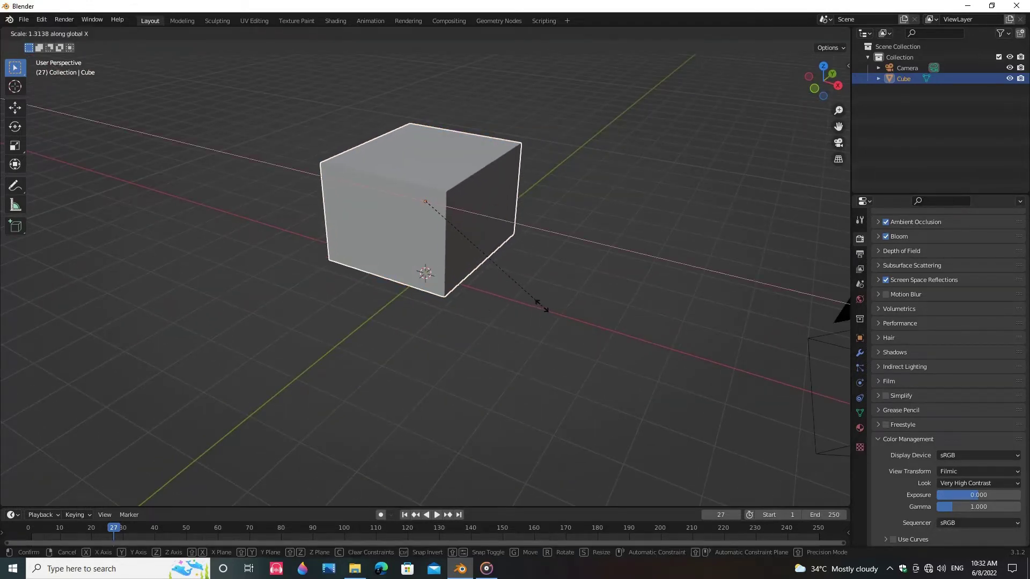
left_click(648, 313)
middle_click_drag(456, 271, 461, 311)
Step: Add a loop cut across the body's length, sliding it about 0.2 off the middle
key("Tab")
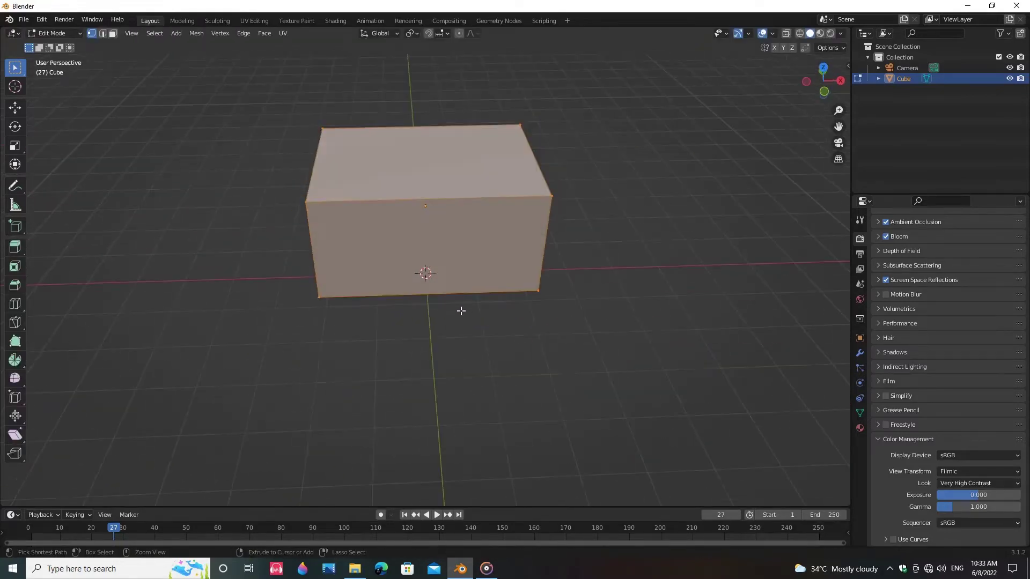
key("ctrl+r")
left_click(465, 305)
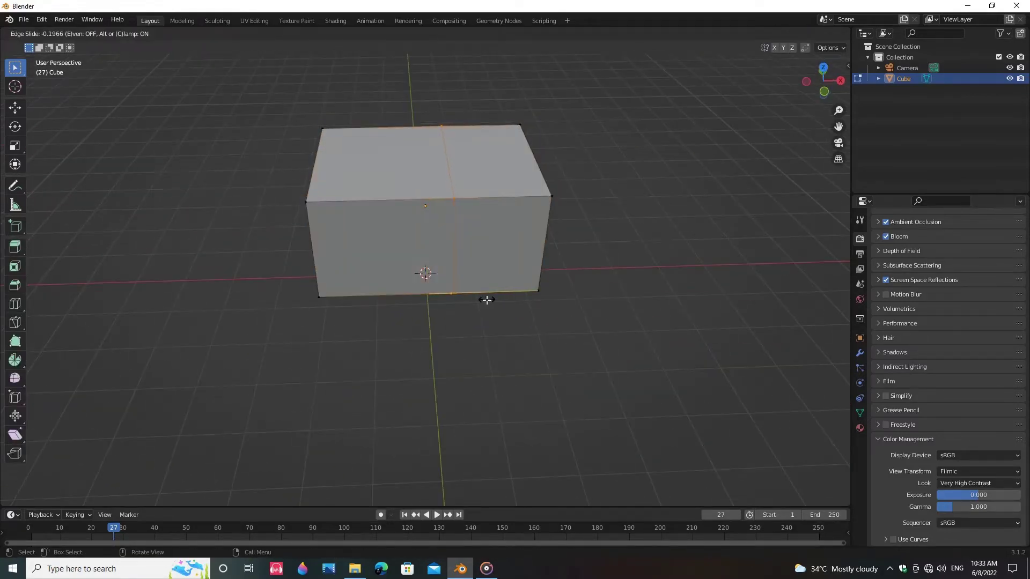
left_click(486, 300)
middle_click_drag(440, 317, 448, 309)
Step: Extrude the top face of the rear section upward to form the cabin block
key("2")
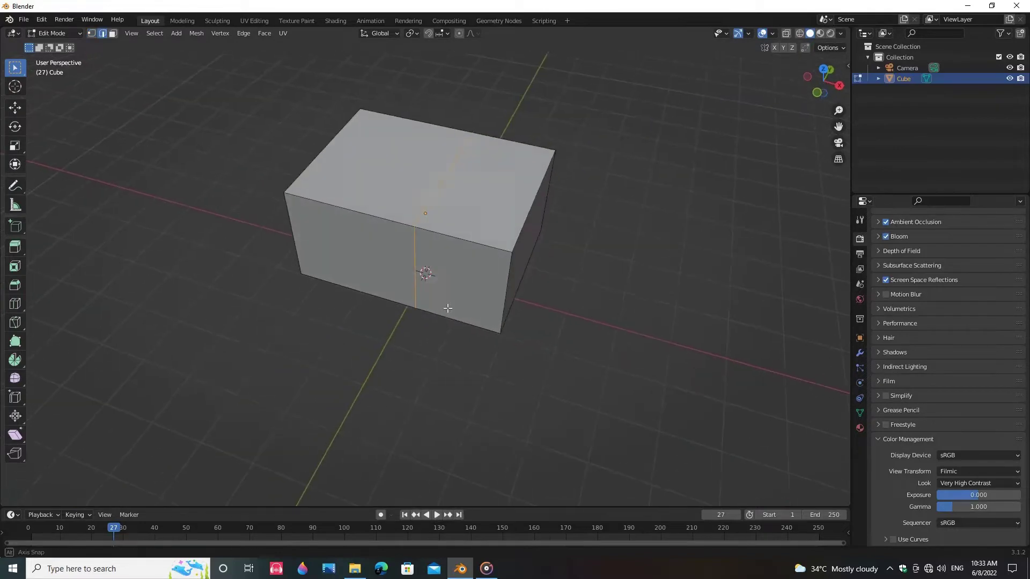
key("3")
left_click(412, 213)
mouse_move(439, 255)
middle_mouse_down()
mouse_move(481, 273)
mouse_move(375, 262)
mouse_move(425, 257)
middle_mouse_up()
key("e")
left_click(467, 269)
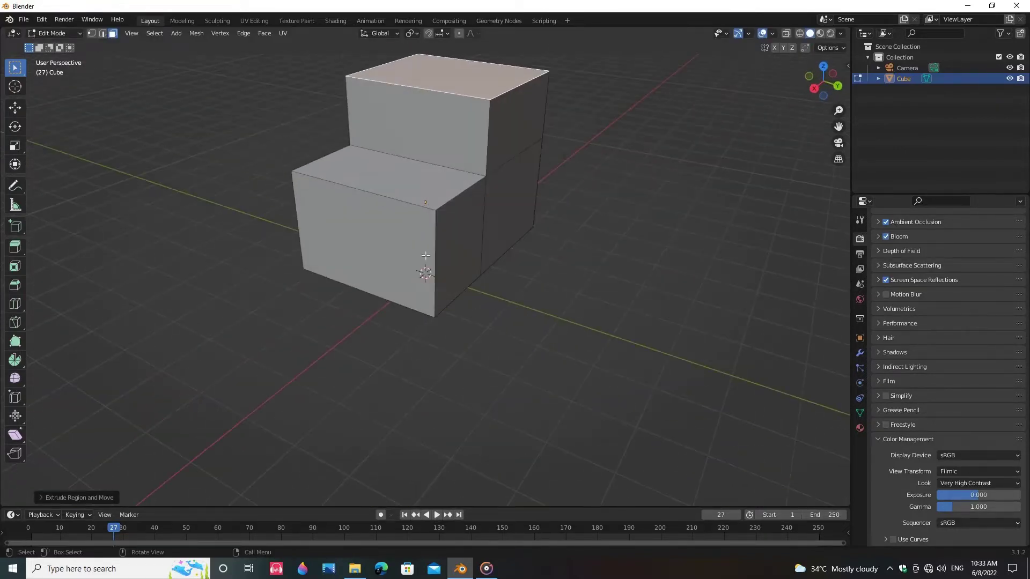
Step: Lower the hood's upper front edge along Z so the hood slopes downward
key("2")
left_click(397, 205)
key("g")
key("z")
left_click(526, 304)
mouse_move(529, 301)
middle_mouse_down()
mouse_move(508, 296)
mouse_move(531, 300)
middle_mouse_up()
Step: Bevel the inner edge between hood and cabin with 3 segments, about 0.21 m wide
left_click(421, 169)
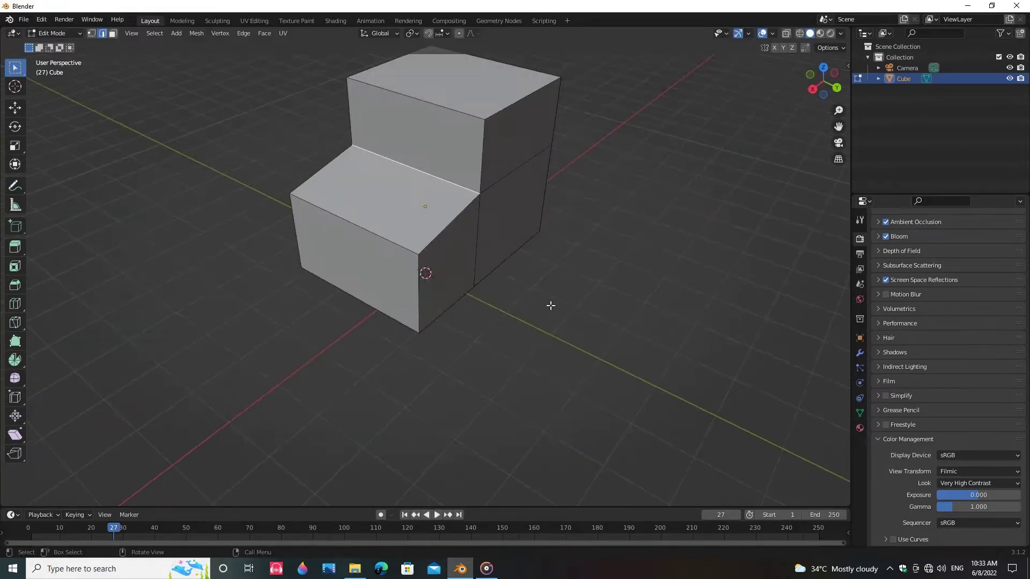
key("ctrl+b")
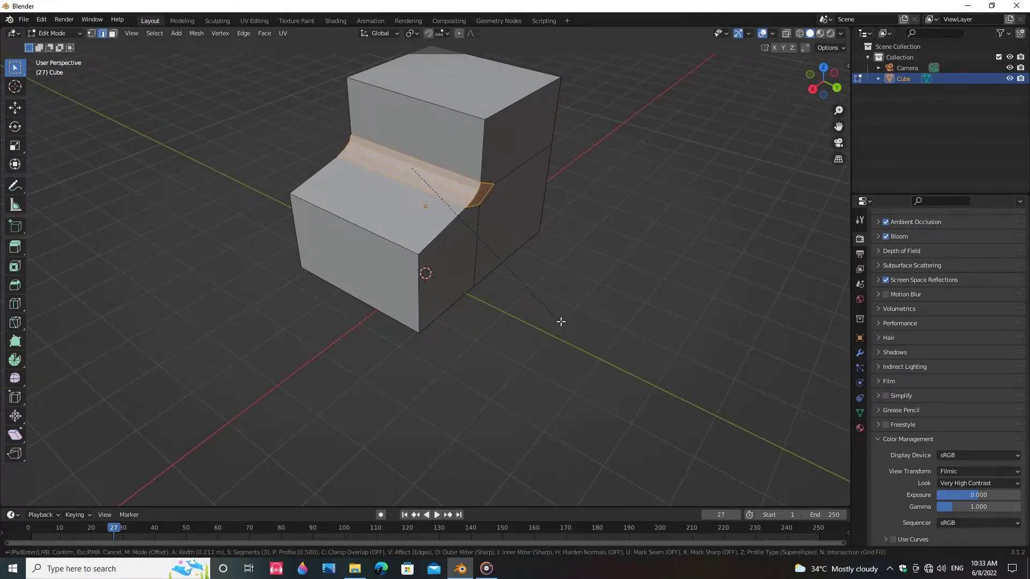
left_click(561, 323)
left_click(662, 319)
middle_click_drag(662, 320, 640, 308)
Step: Move the body's front face along X to adjust the hood's length
scroll(501, 247, "up", 3)
key("3")
left_click(502, 247)
scroll(506, 297, "down", 3)
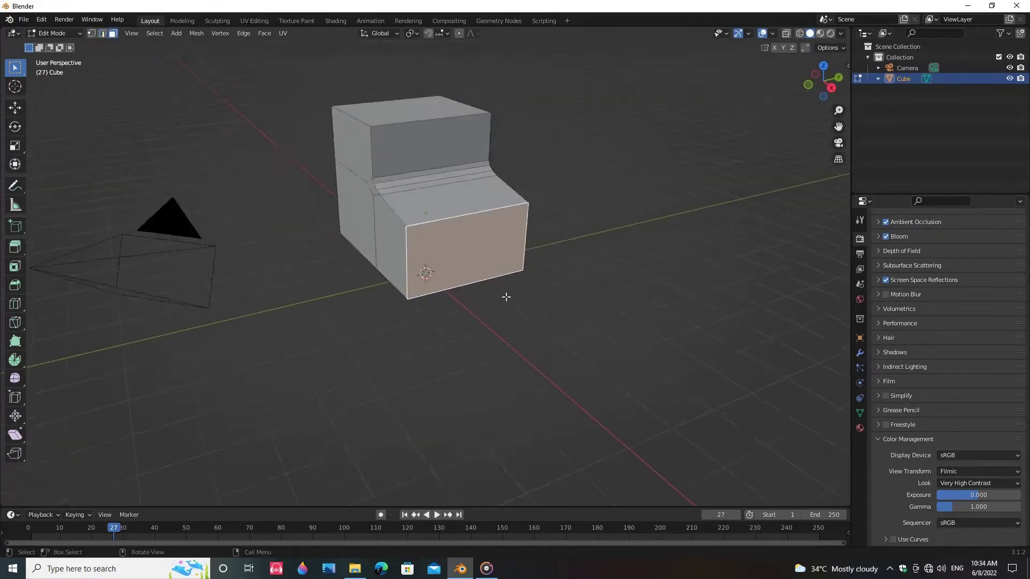
key("g")
key("y")
middle_click_drag(505, 297, 537, 293)
key("x")
left_click(568, 301)
scroll(451, 197, "up", 2)
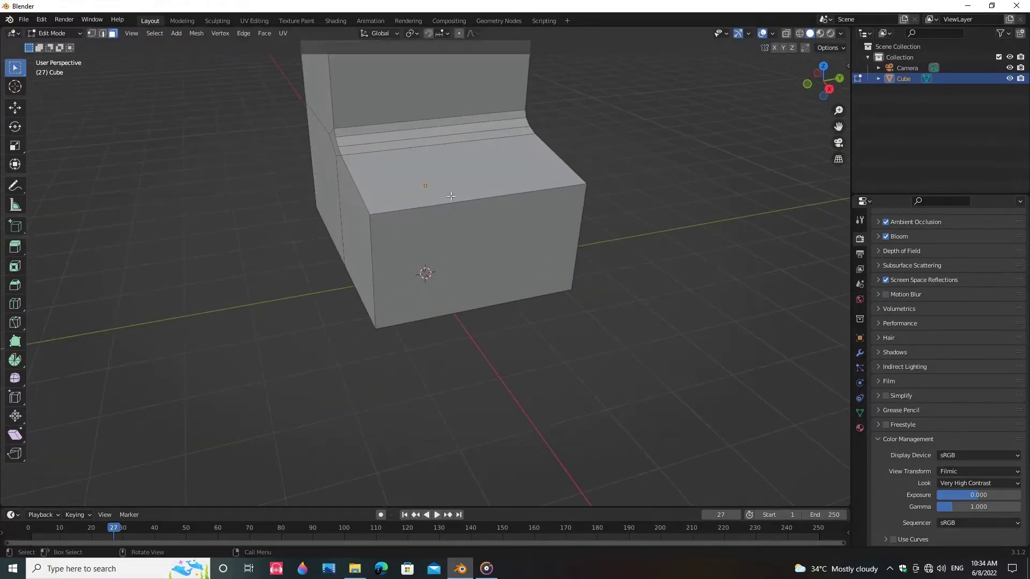
Step: Bevel the hood's upper front edge with 4 segments, about 0.16 m wide
left_click(451, 196)
key("2")
left_click(470, 201)
key("ctrl+b")
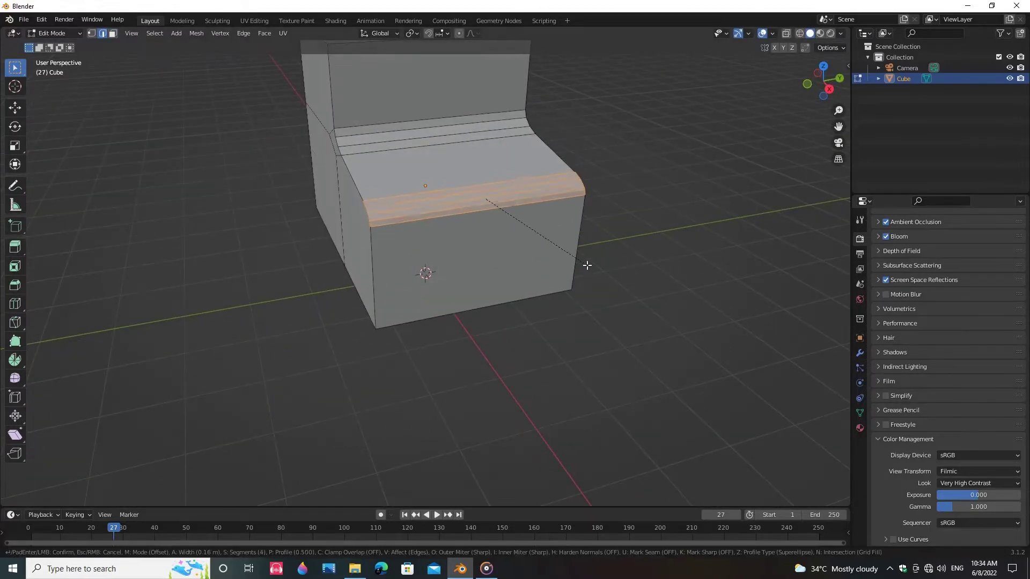
left_click(587, 265)
Step: Bevel the lower front edge of the body slightly
middle_click_drag(587, 265, 523, 280)
left_click(528, 241)
key("ctrl+b")
left_click(615, 295)
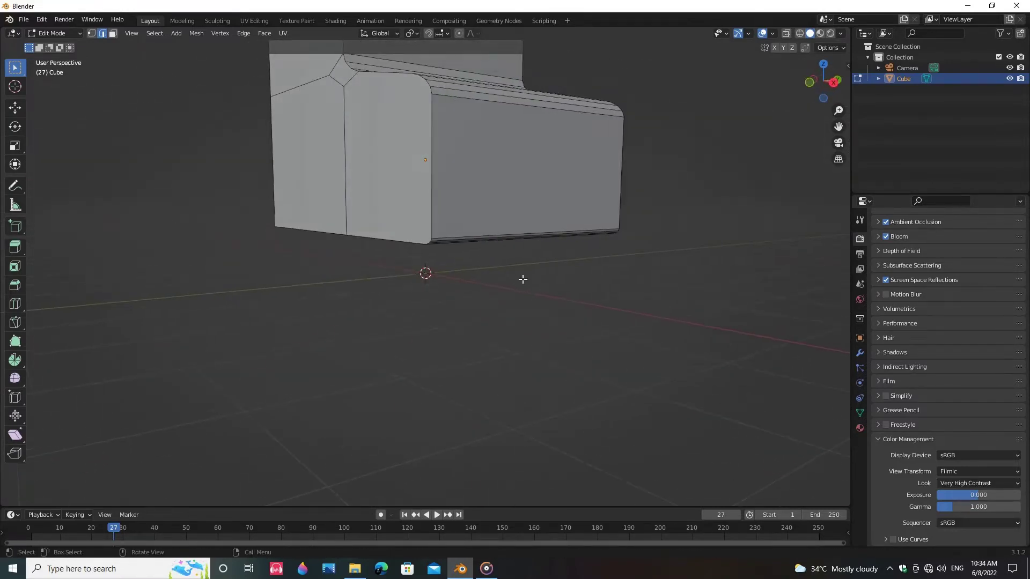
Step: Extrude the front face in place and scale it down into a smaller inset panel
key("3")
left_click(485, 206)
middle_click_drag(617, 282, 628, 302)
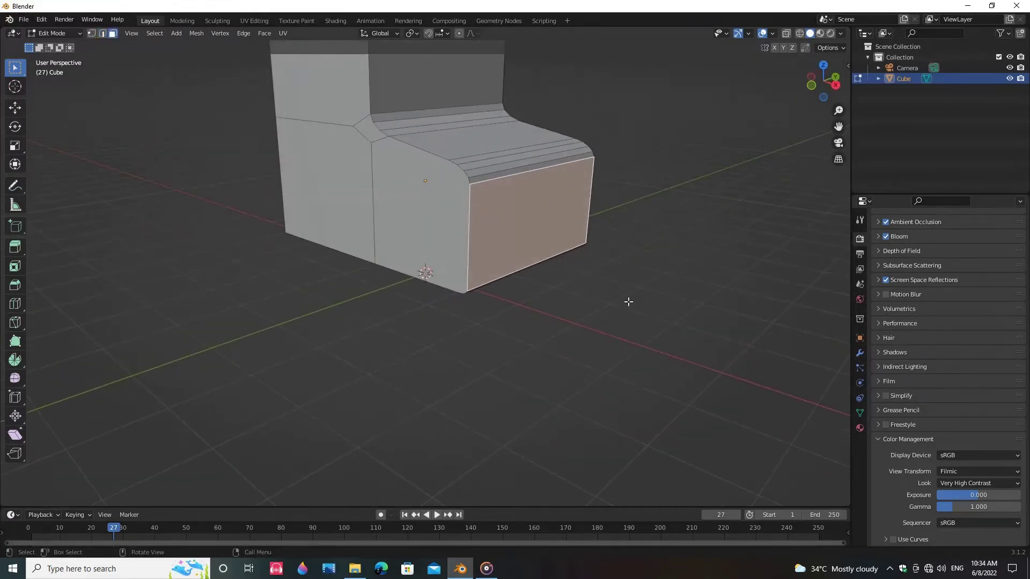
key("e")
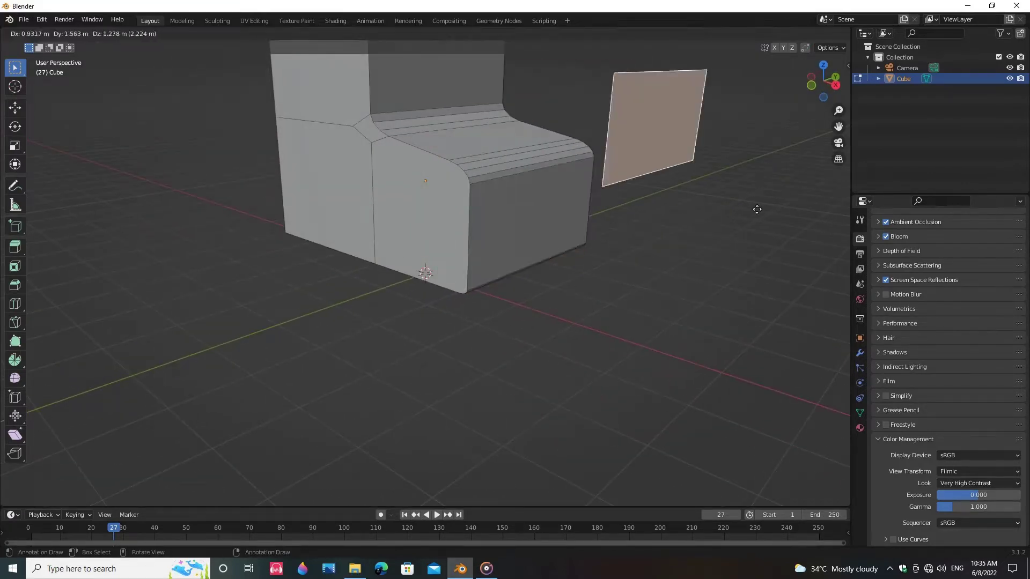
right_click(753, 318)
key("s")
left_click(649, 303)
Step: Narrow the inset front panel along Y
middle_click_drag(650, 304, 587, 309)
key("s")
key("y")
left_click(620, 325)
scroll(557, 318, "up", 4)
scroll(550, 324, "down", 2)
scroll(549, 324, "up", 2)
middle_click_drag(630, 224, 577, 216)
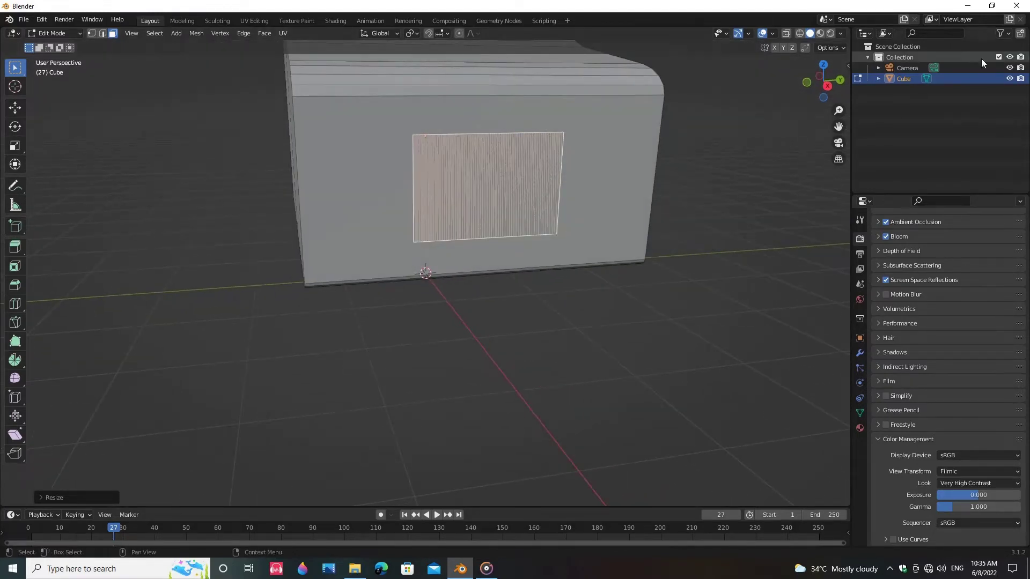
Step: Separate the selected front panel into its own object
key("p")
left_click(614, 200)
key("Tab")
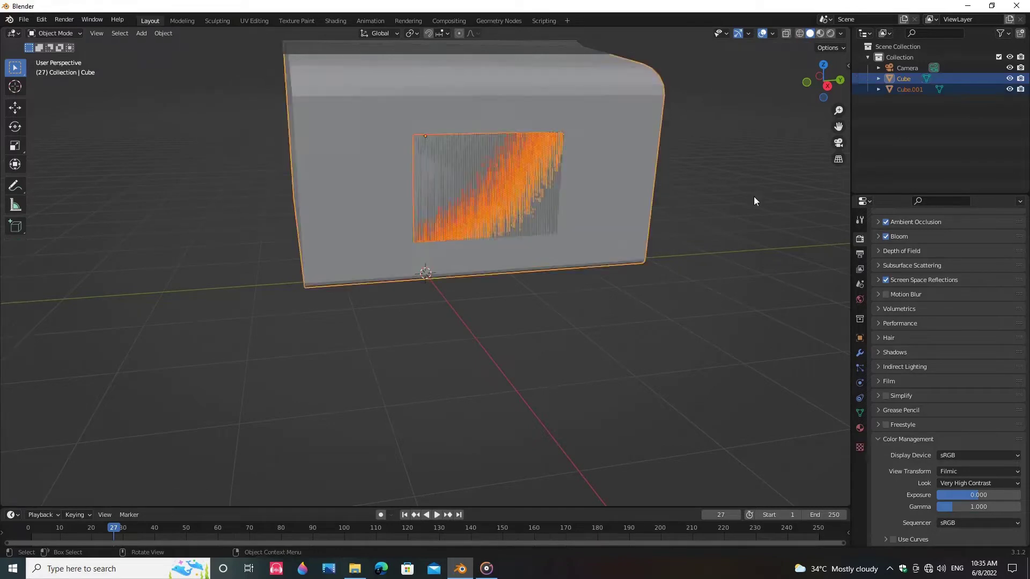
Step: Hide the body and select the separated panel's face in Edit Mode
left_click(912, 90)
left_click(1010, 79)
key("Tab")
middle_click_drag(463, 219, 447, 221)
left_click(446, 220)
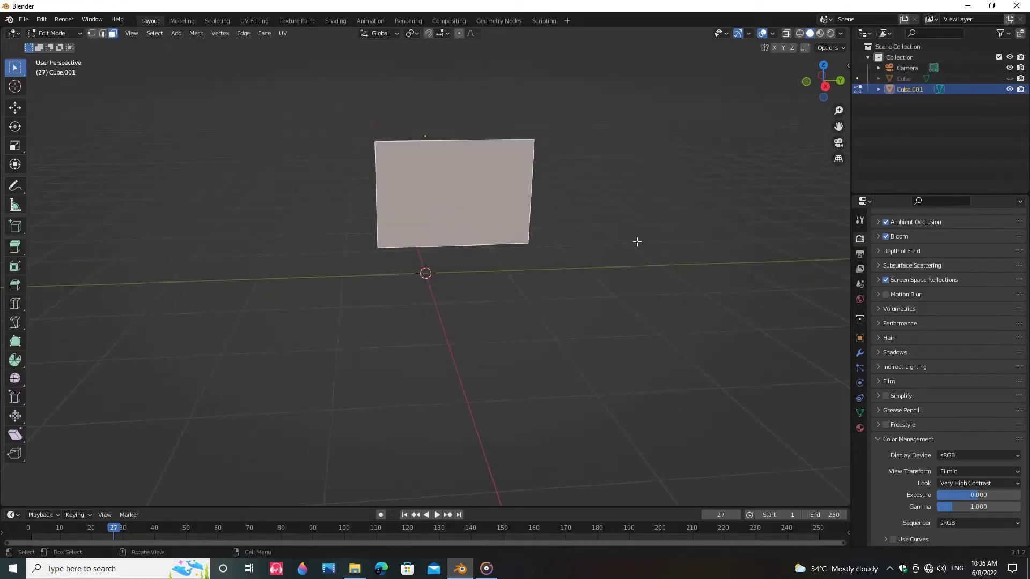
Step: Add 8 evenly spaced horizontal loop cuts across the panel
scroll(629, 229, "up", 2)
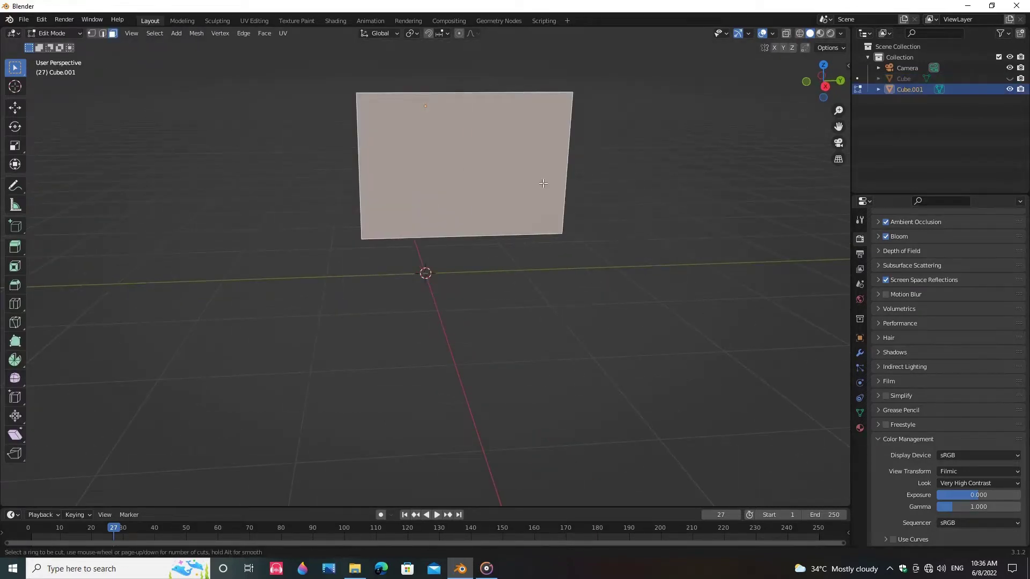
scroll(555, 173, "up", 5)
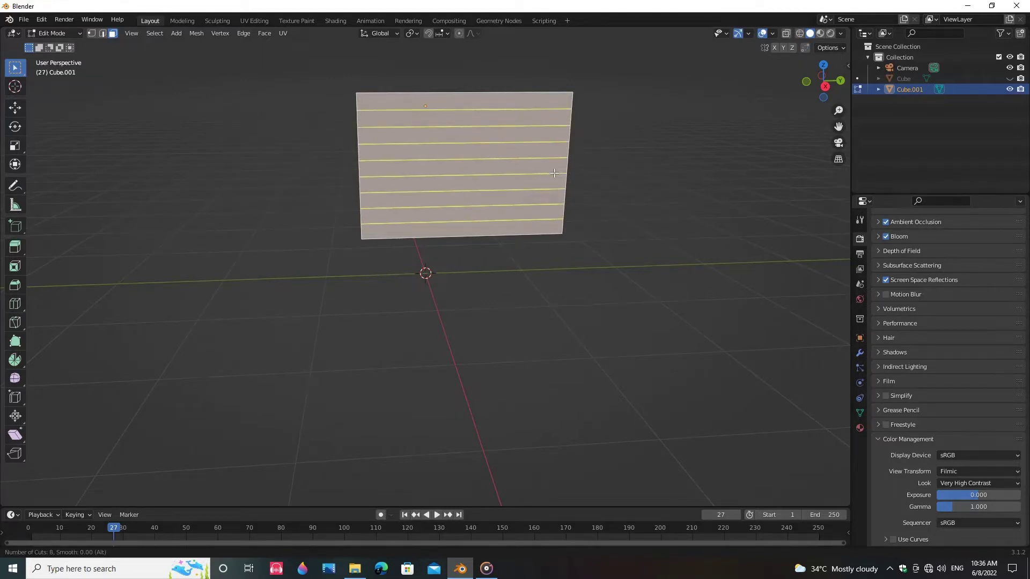
left_click(554, 174)
right_click(554, 172)
Step: Bevel the horizontal cuts into narrow strips between the slats
middle_click_drag(554, 172, 433, 161)
key("ctrl+b")
left_click(637, 296)
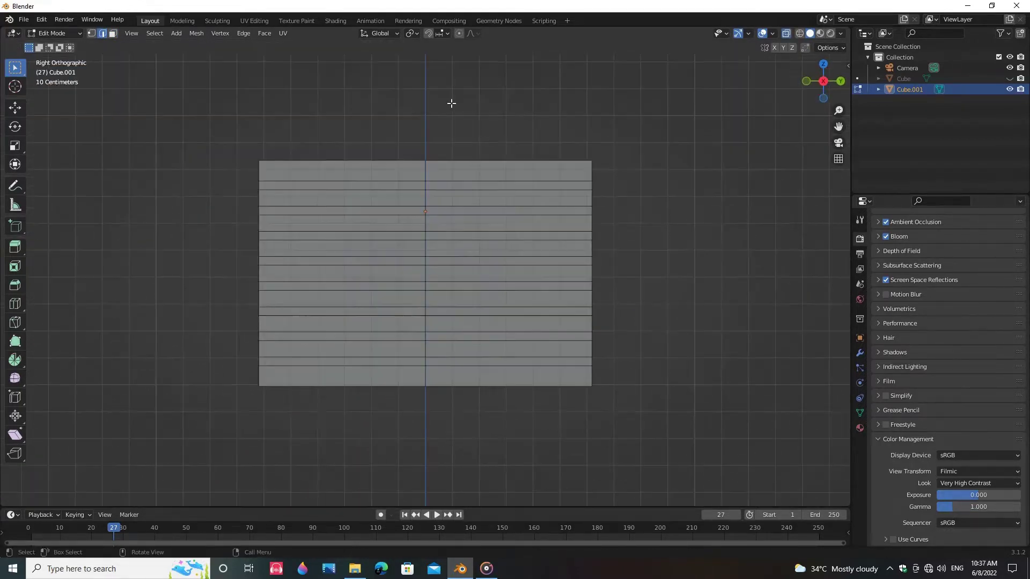
Step: Delete the half of the panel on the positive Y side of the centre line
left_click_drag(450, 102, 675, 462)
key("3")
key("x")
left_click(803, 365)
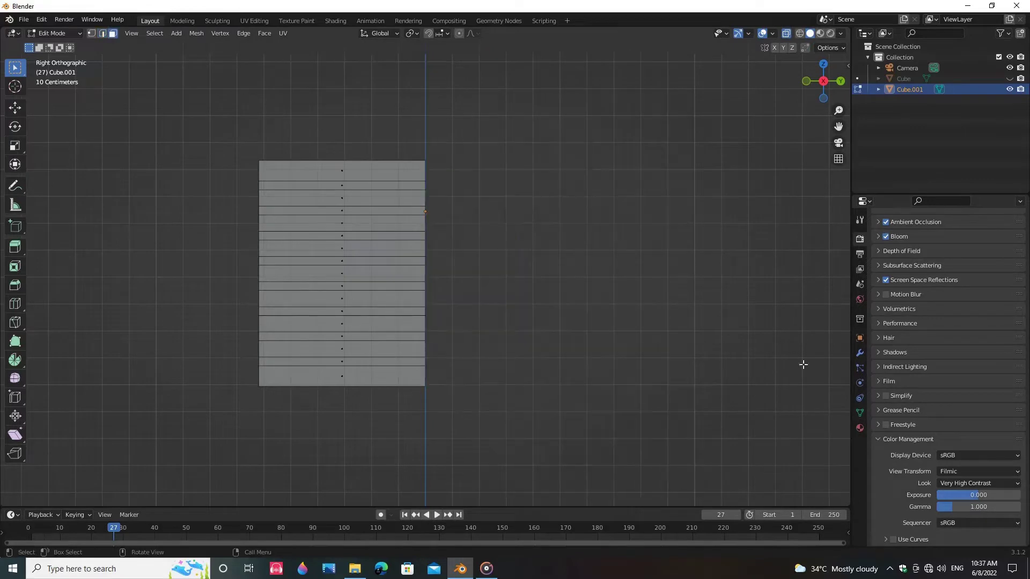
Step: Add a Mirror modifier on the Y axis with Clipping to the panel and turn off X-ray
left_click(860, 353)
left_click(947, 237)
left_click(822, 361)
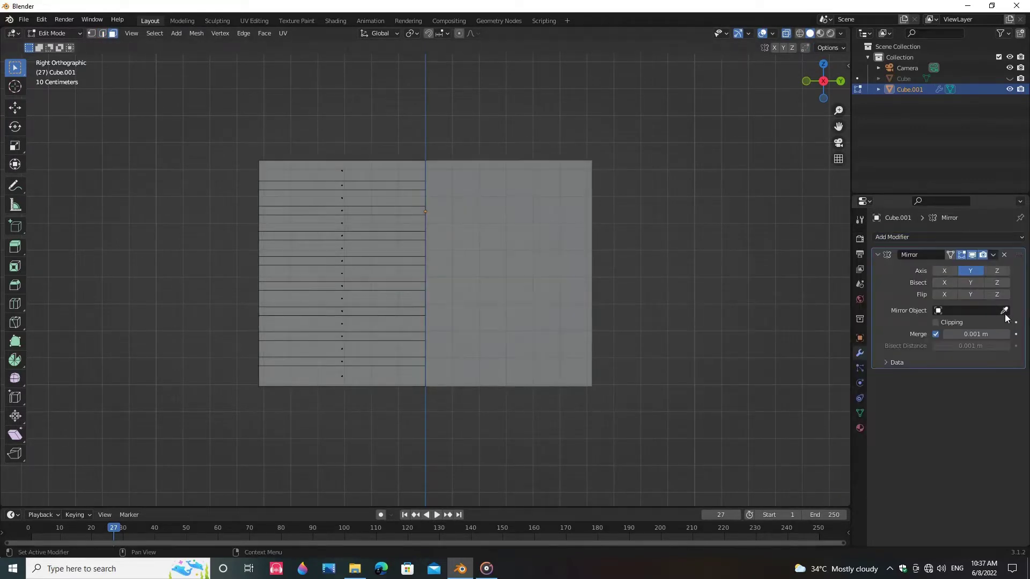
middle_click_drag(594, 358, 505, 384)
left_click(787, 34)
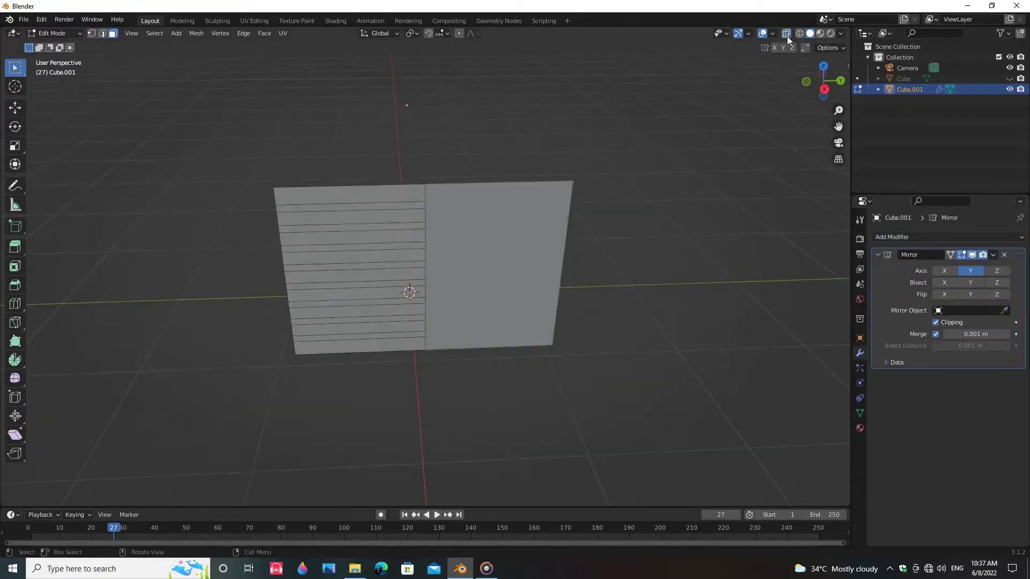
Step: Extrude the panel's outer vertical edge loop outward along Y to form a narrow side border
middle_click_drag(662, 277, 653, 254)
middle_click_drag(201, 225, 280, 223)
left_click(293, 184)
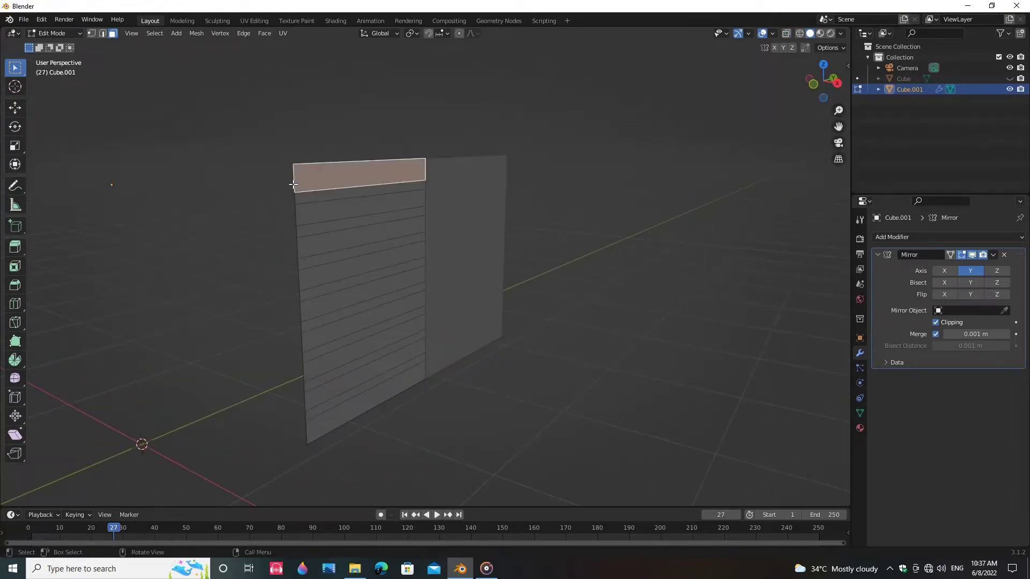
key("2")
left_click(293, 185)
left_click(294, 184, "alt")
middle_click_drag(678, 213, 647, 219)
middle_click_drag(458, 382, 444, 383)
key("e")
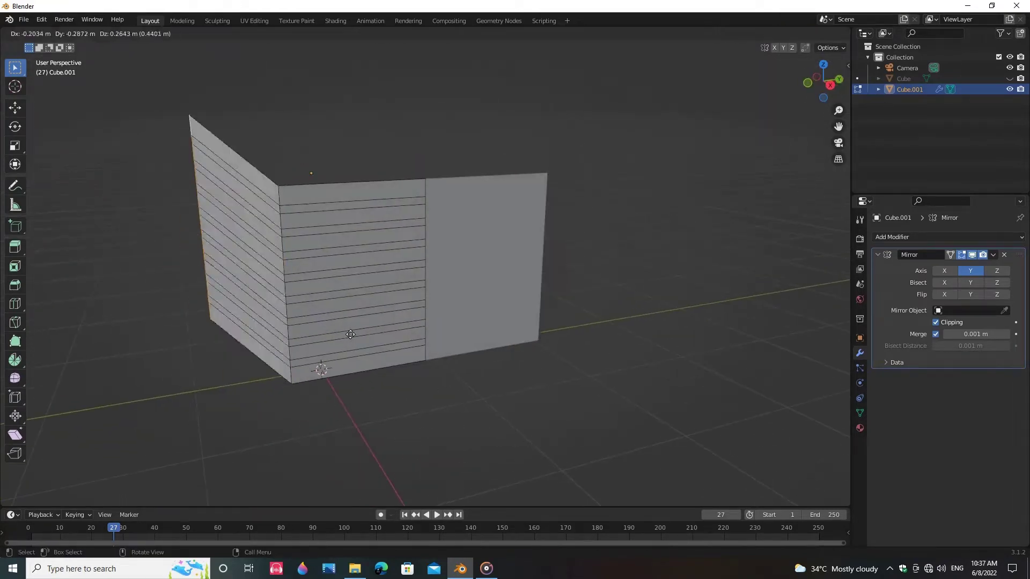
right_click(442, 411)
key("g")
key("y")
left_click(484, 409)
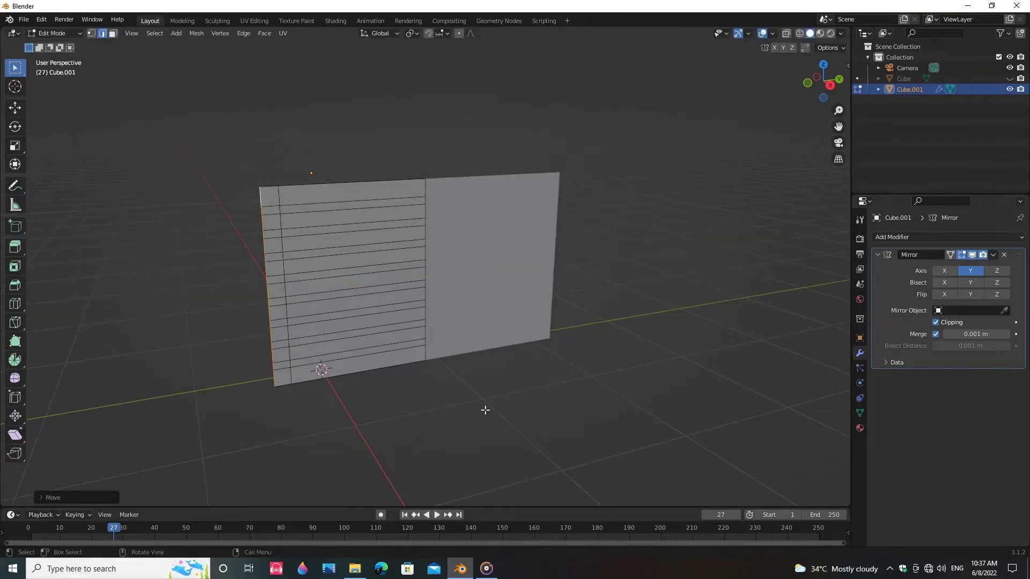
Step: Delete the faces of the eight thin horizontal strips inside the border to open the grille slots
left_click(327, 209)
left_click(338, 228, "shift")
left_click(343, 249, "shift")
left_click(347, 271, "shift")
left_click(351, 292, "shift")
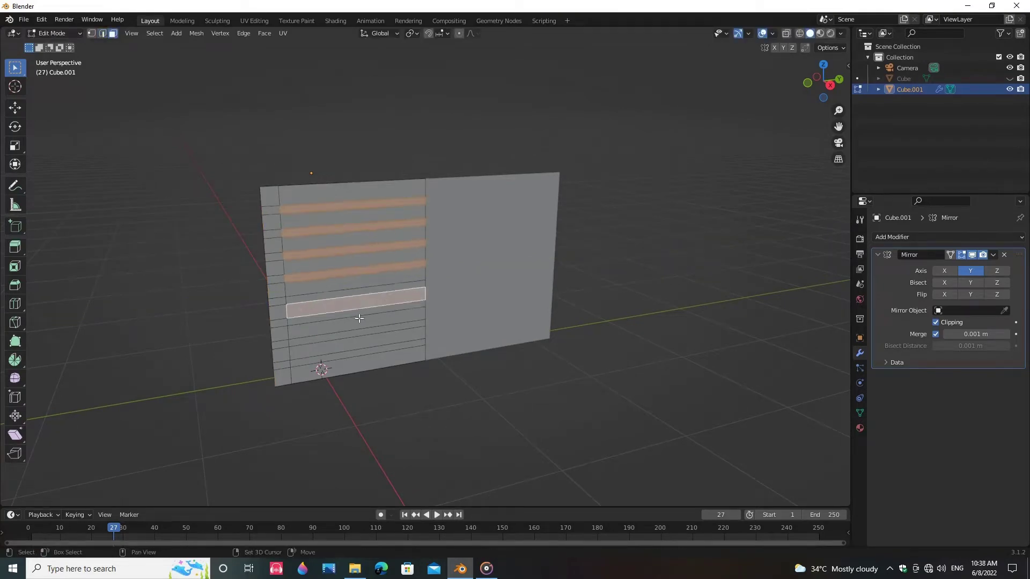
left_click(356, 312, "shift")
left_click(362, 333, "shift")
left_click(365, 356, "shift")
left_click(365, 356, "shift")
left_click(365, 352, "shift")
key("x")
key("f")
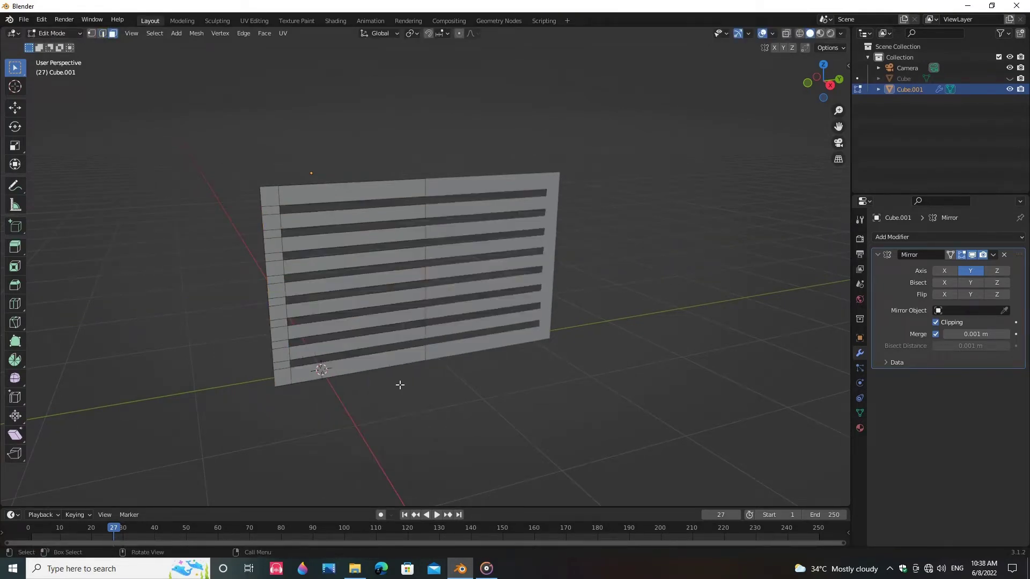
Step: Finish editing the grille mesh, deselect it and unhide the vehicle body
middle_click_drag(494, 382, 619, 382)
key("Tab")
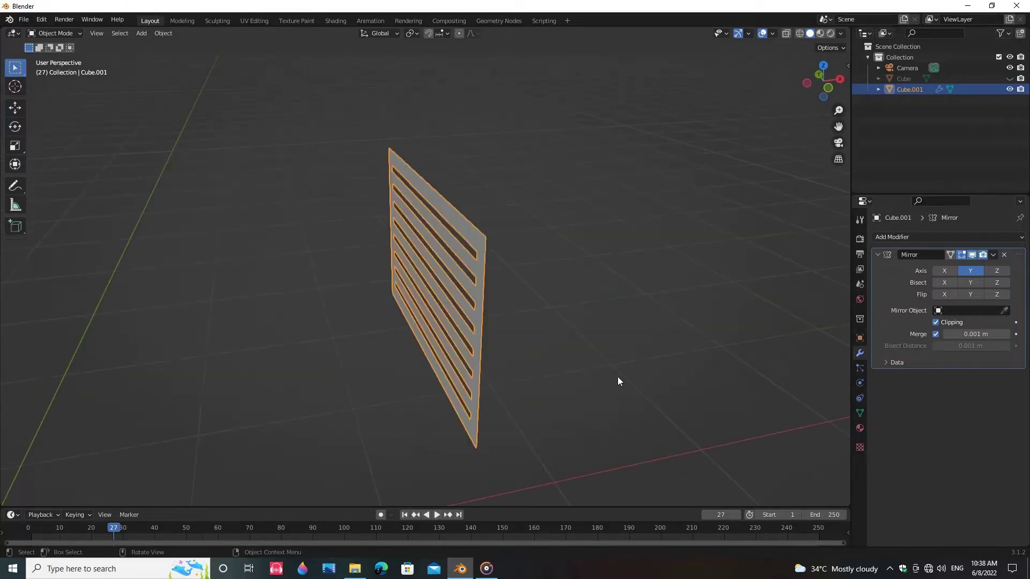
left_click(619, 381)
left_click(1009, 79)
middle_click_drag(724, 258, 617, 263)
Step: Add a Solidify modifier to the grille and set its offset to 1
left_click(951, 236)
left_click(835, 419)
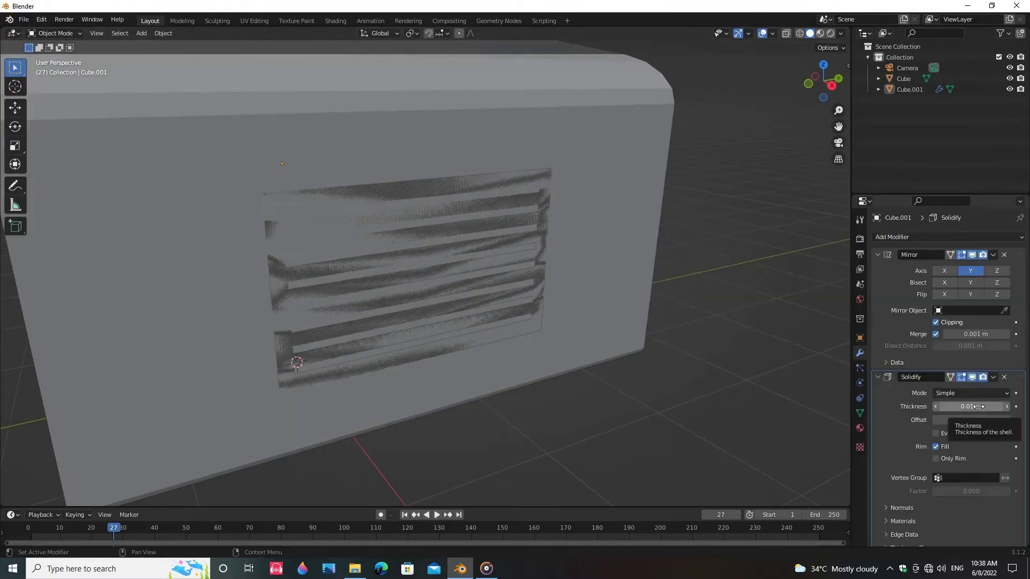
left_click_drag(952, 420, 1026, 420)
middle_click_drag(644, 407, 671, 331)
left_click(927, 237)
scroll(521, 398, "down", 1)
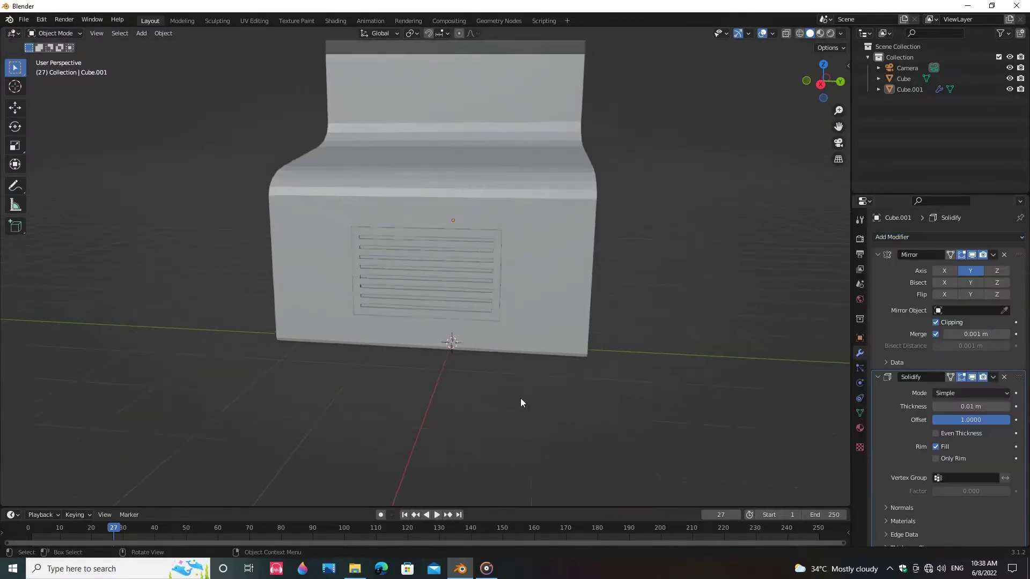
middle_click_drag(521, 398, 556, 397)
scroll(556, 397, "down", 2)
scroll(556, 397, "up", 2)
Step: Duplicate the vehicle body's front face in place and separate the copy into its own object
left_click(499, 315)
key("Tab")
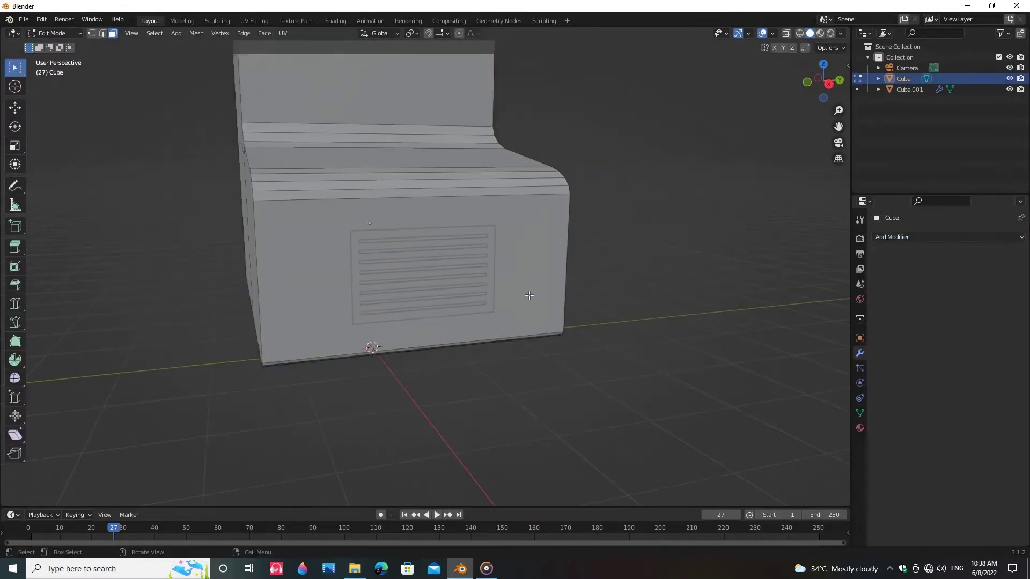
left_click(529, 294)
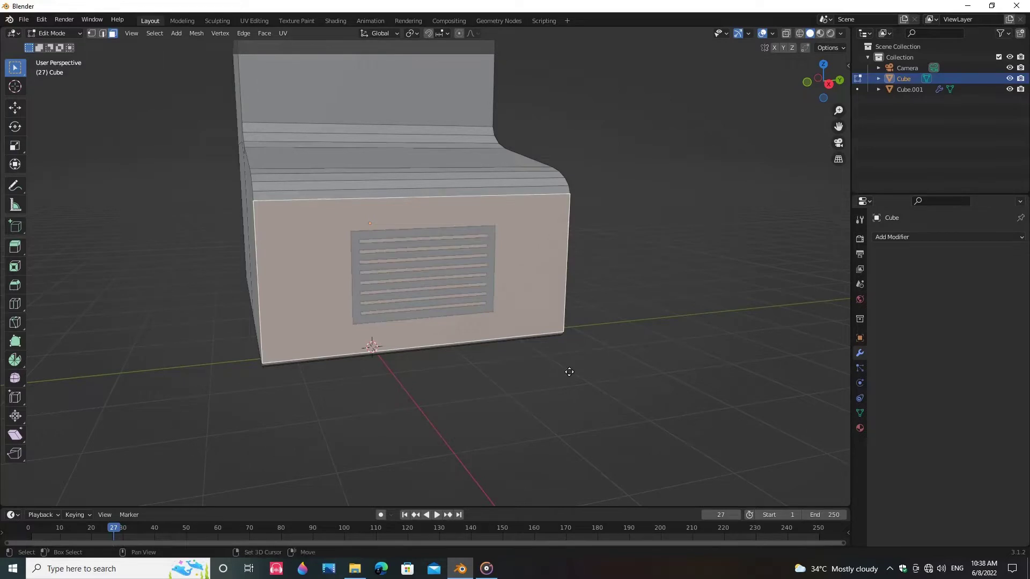
key("p")
left_click(602, 364)
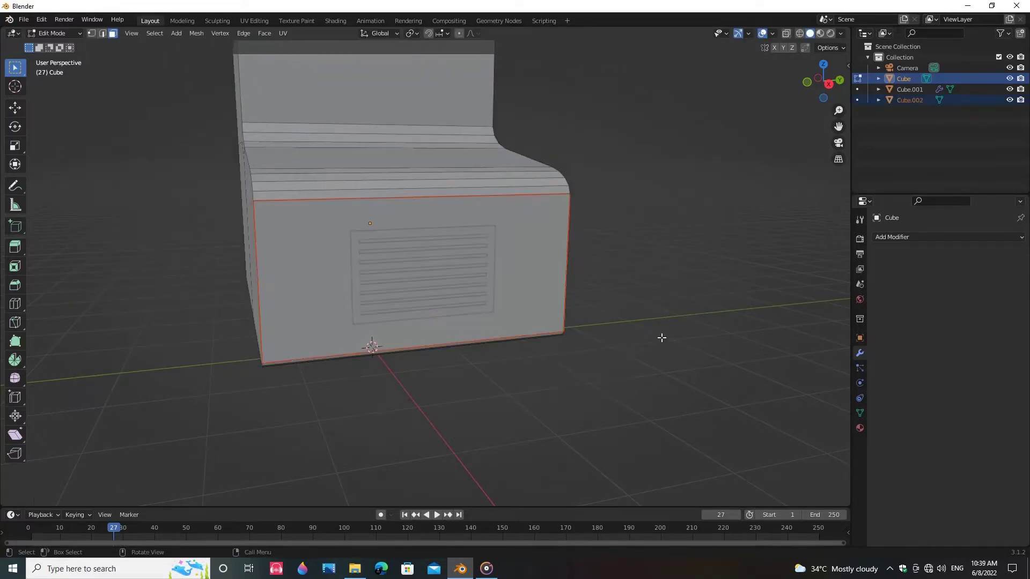
key("Tab")
Step: Set the separated front face's origin to its geometry
left_click(545, 285)
middle_click_drag(546, 285, 525, 305)
right_click(525, 305)
mouse_move(522, 345)
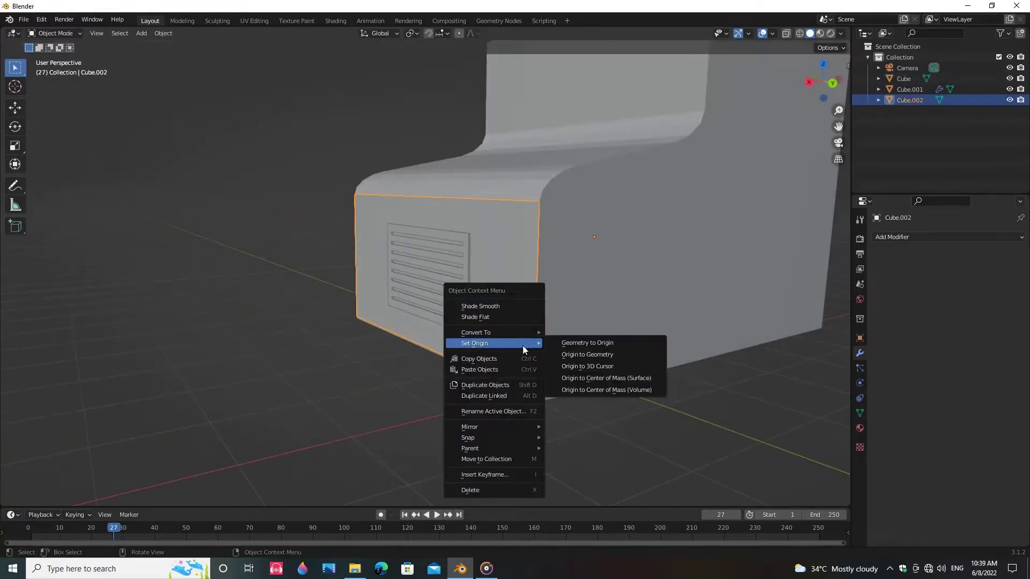
left_click(604, 356)
Step: Scale the face down to headlight size and move it beside the grille, about 1.09 m toward negative Y and 0.27 m down
middle_click_drag(603, 356, 800, 423)
key("s")
left_click(477, 307)
middle_click_drag(477, 307, 704, 116)
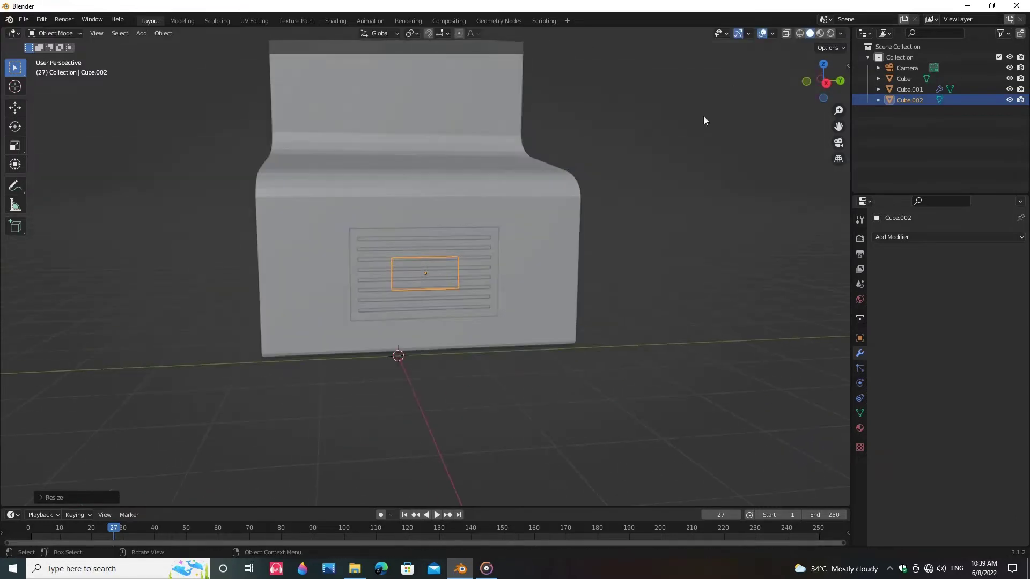
left_click(826, 83)
key("g")
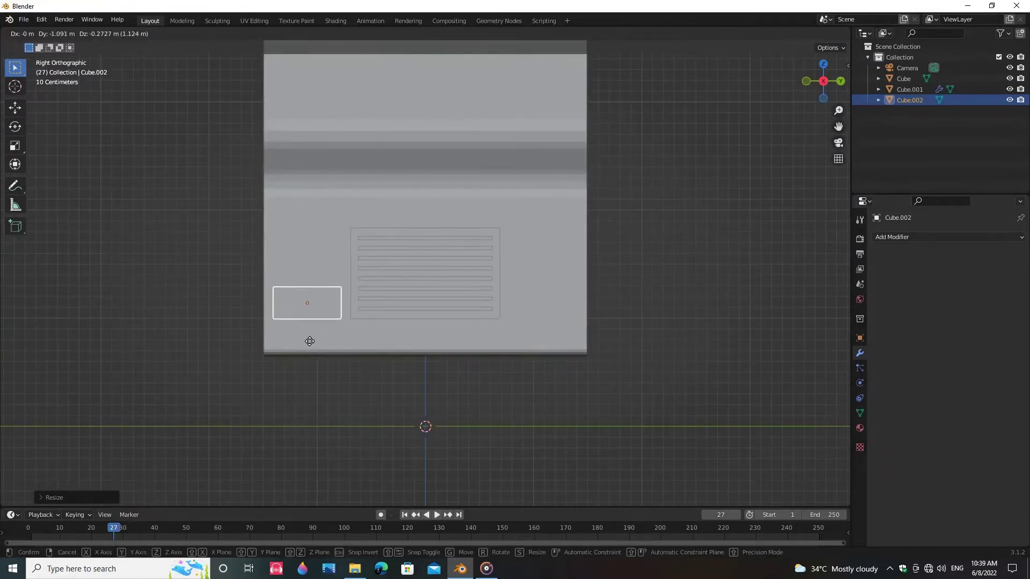
left_click(310, 342)
Step: Extrude the small headlight face outward from the body into a thin block
middle_click_drag(309, 341, 304, 434)
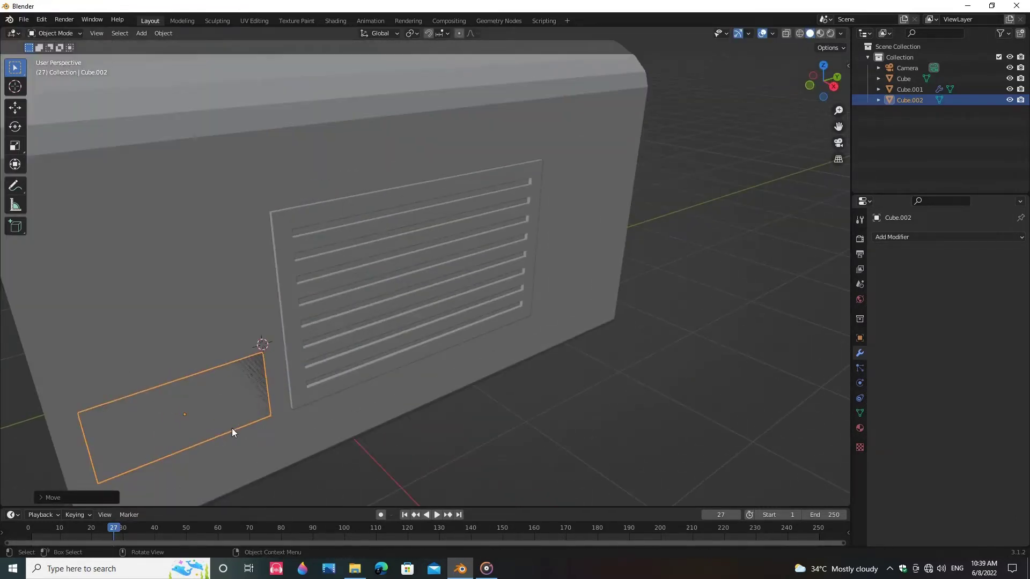
key("Tab")
middle_click_drag(251, 432, 437, 424)
key("e")
left_click(293, 437)
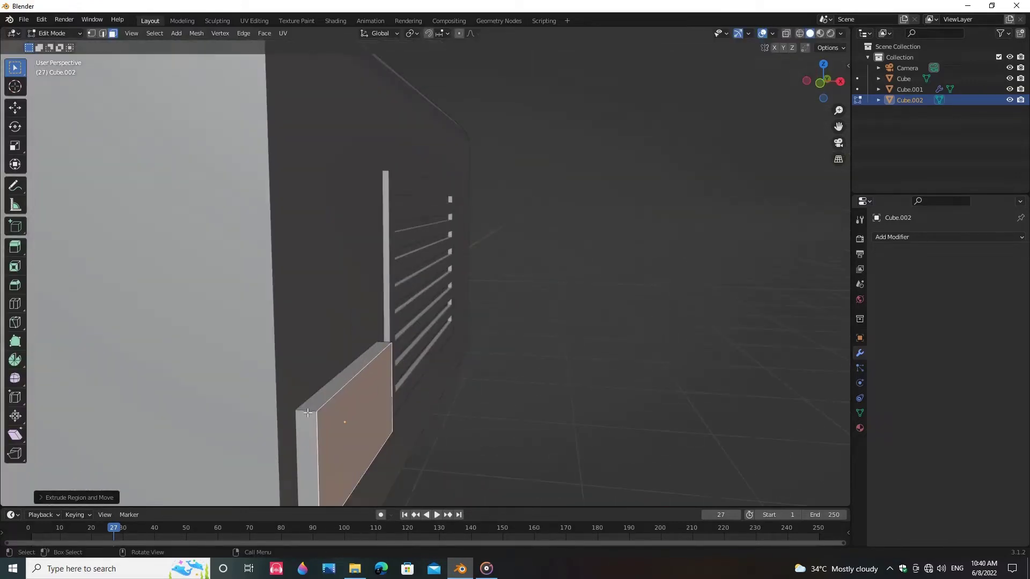
left_click(307, 412)
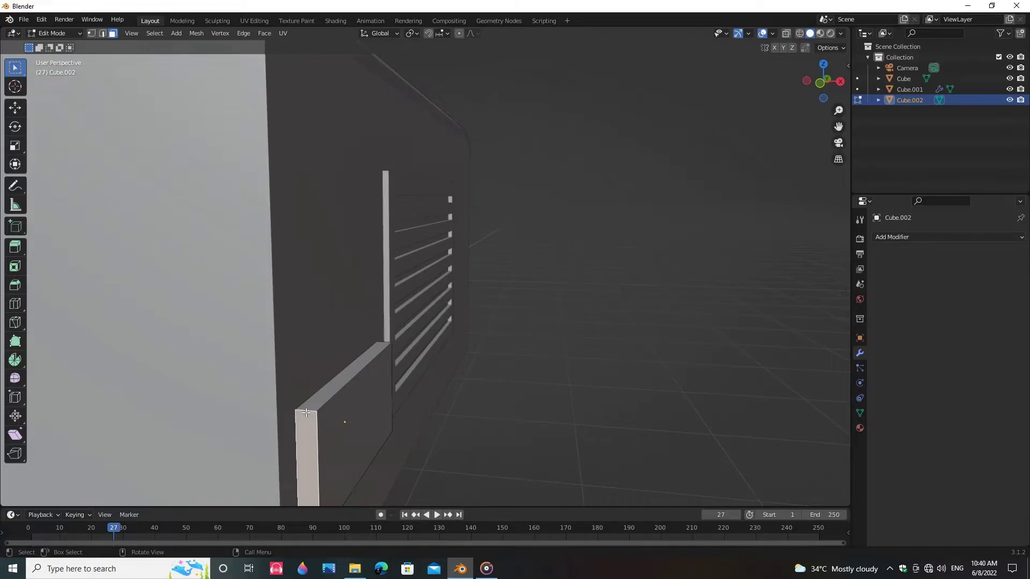
key("2")
left_click(307, 412)
middle_click_drag(306, 412, 235, 348)
left_click(236, 295, "shift")
middle_click_drag(236, 295, 115, 285)
scroll(115, 285, "up", 3)
scroll(115, 284, "down", 2)
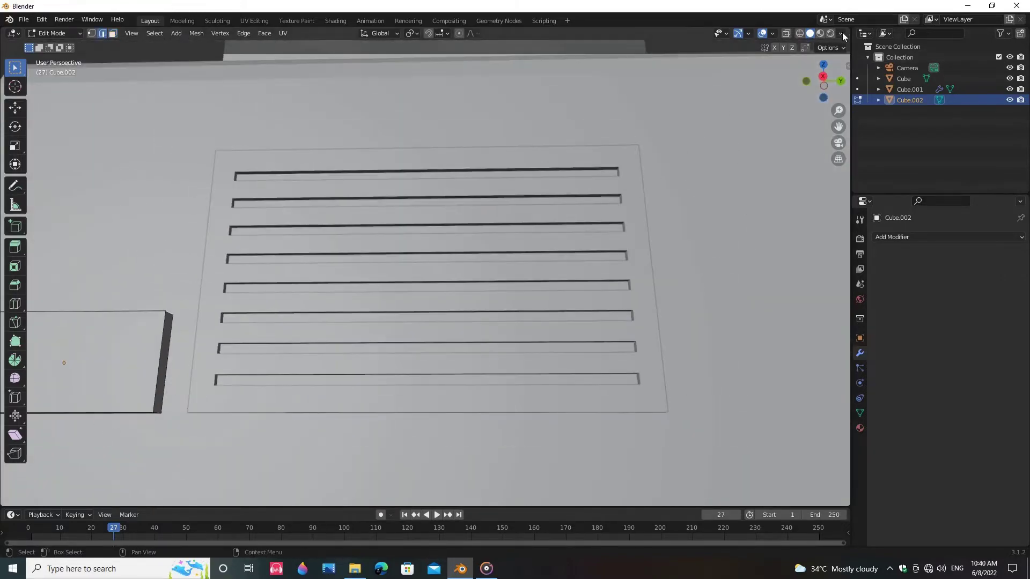
left_click(842, 35)
middle_click_drag(311, 411, 336, 373)
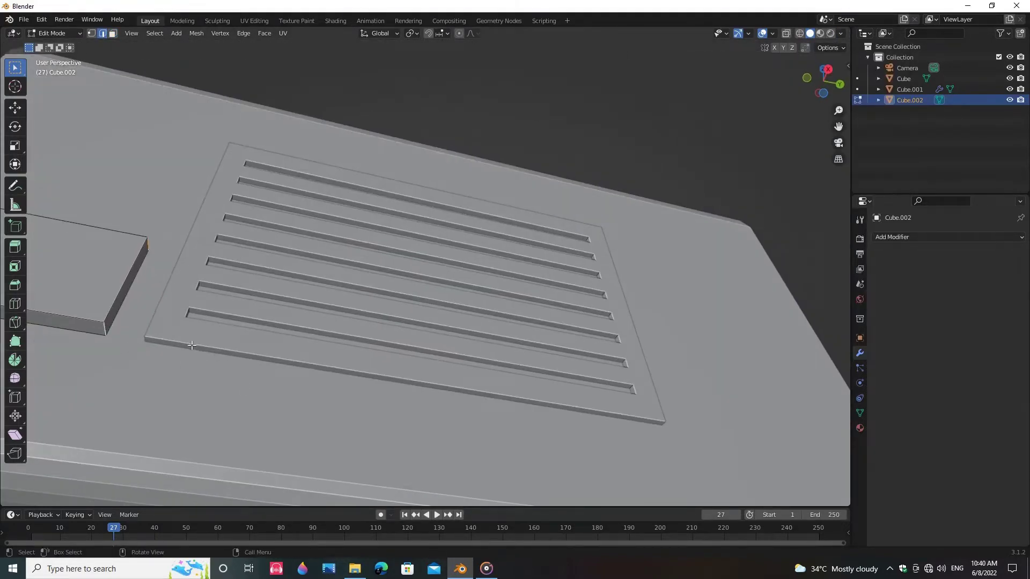
middle_click_drag(713, 384, 706, 336)
scroll(706, 335, "down", 4)
Step: Hide the vehicle body and the grille, and frame the headlight block in the view
left_click(1009, 89)
left_click(1009, 78)
scroll(280, 436, "up", 4)
key("a")
key("KP_Decimal")
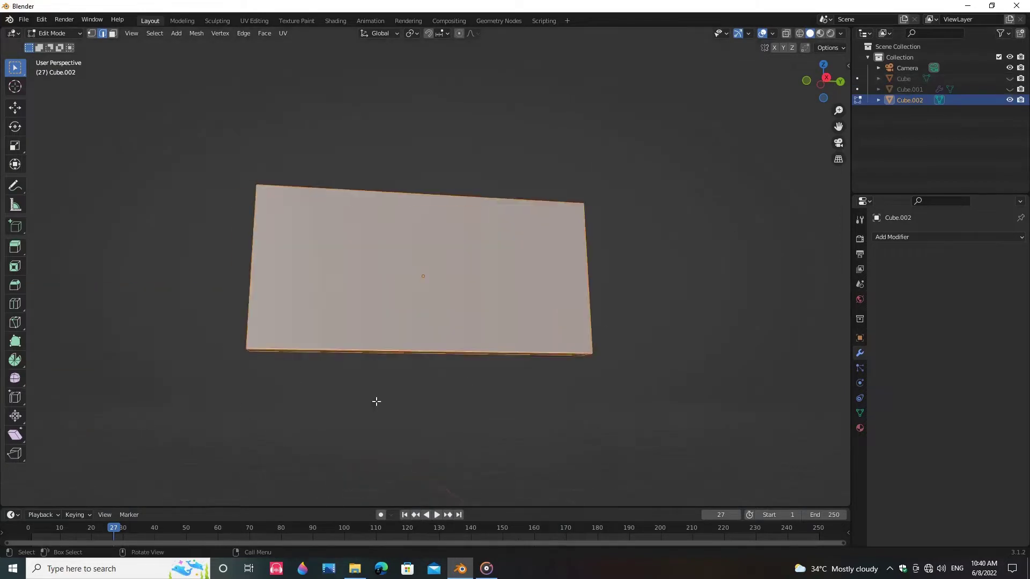
Step: Bevel the headlight block's four corner edges about 0.25 m wide with 4 segments
middle_click_drag(376, 401, 637, 359)
key("ctrl+b")
scroll(654, 393, "up", 3)
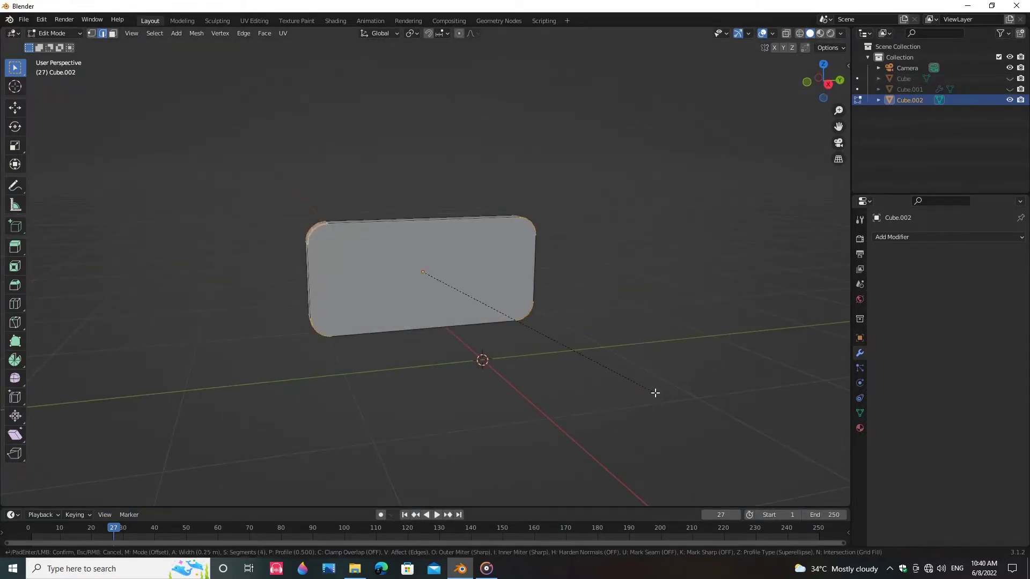
left_click(655, 393)
middle_click_drag(655, 392, 652, 425)
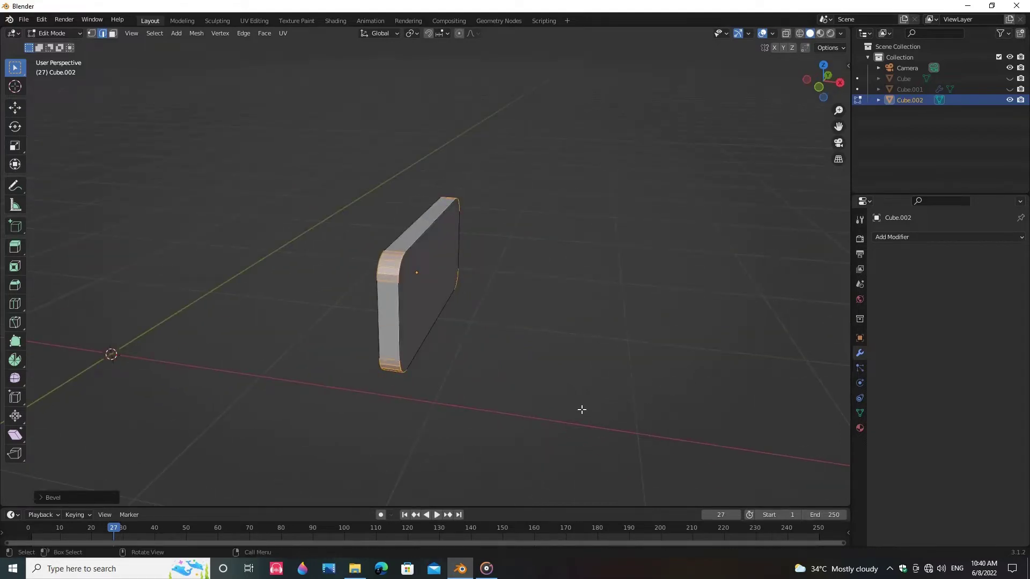
Step: Select the ring of side faces running around the headlight block
middle_click_drag(525, 401, 462, 274)
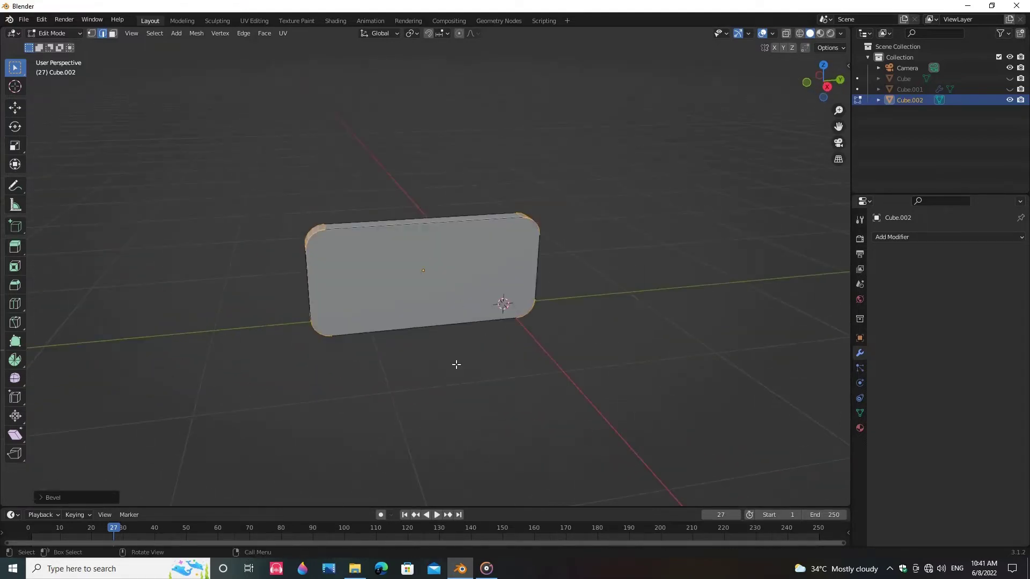
middle_click_drag(456, 365, 399, 403)
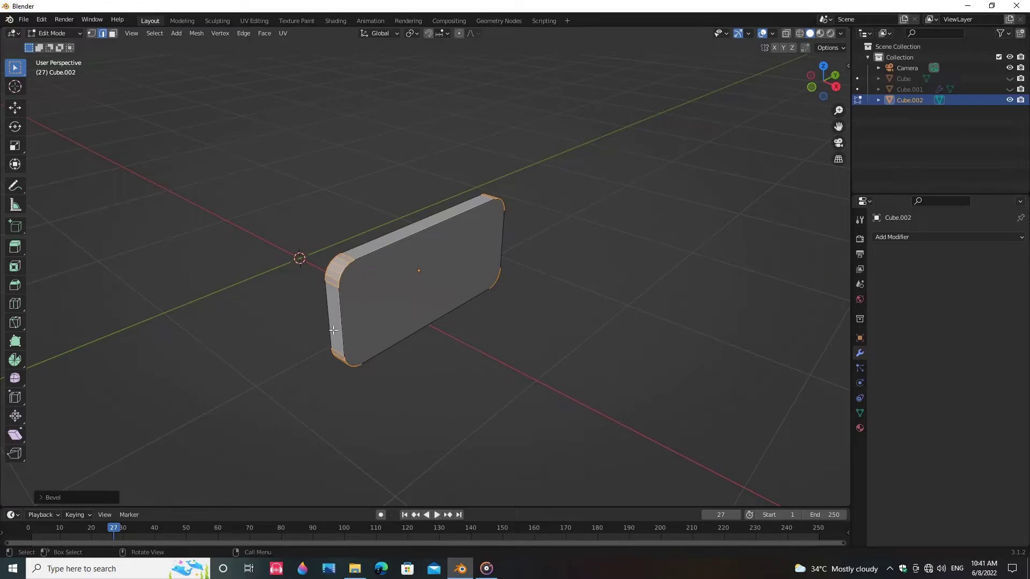
middle_click_drag(333, 323, 514, 365)
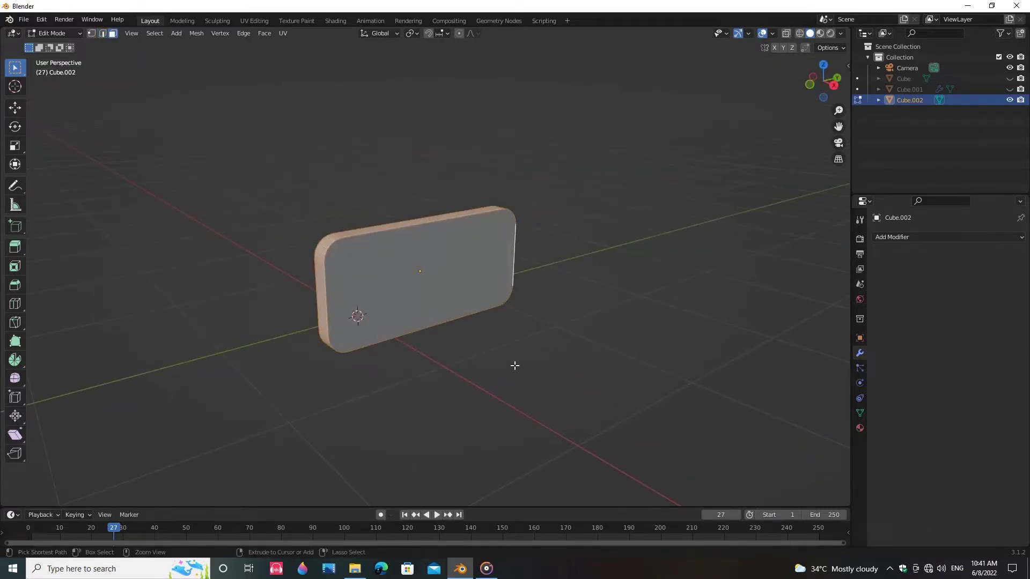
key("shift+d")
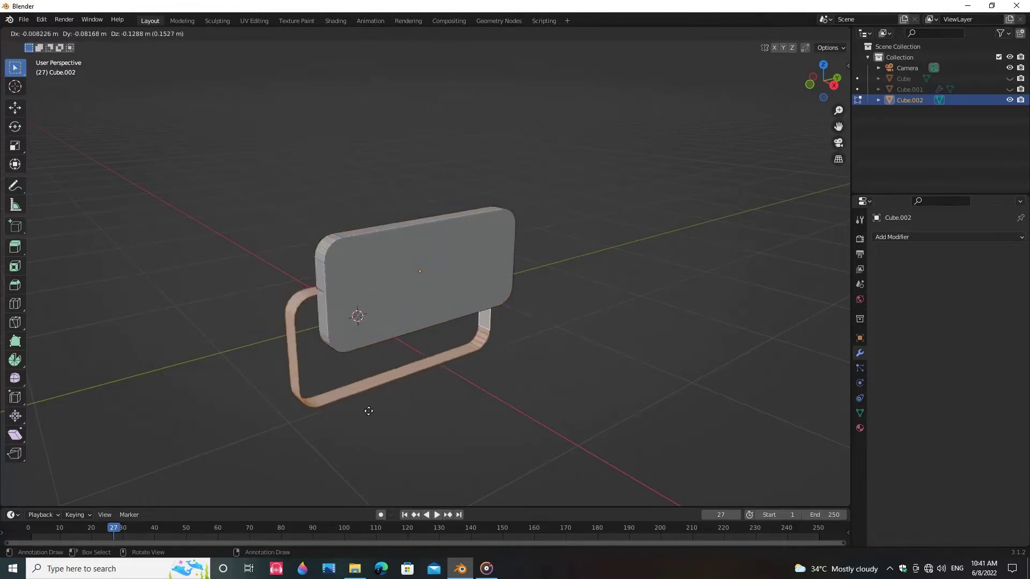
right_click(368, 412)
middle_click_drag(368, 412, 476, 400)
key("s")
left_click(547, 416)
middle_click_drag(547, 416, 556, 381)
key("ctrl+z")
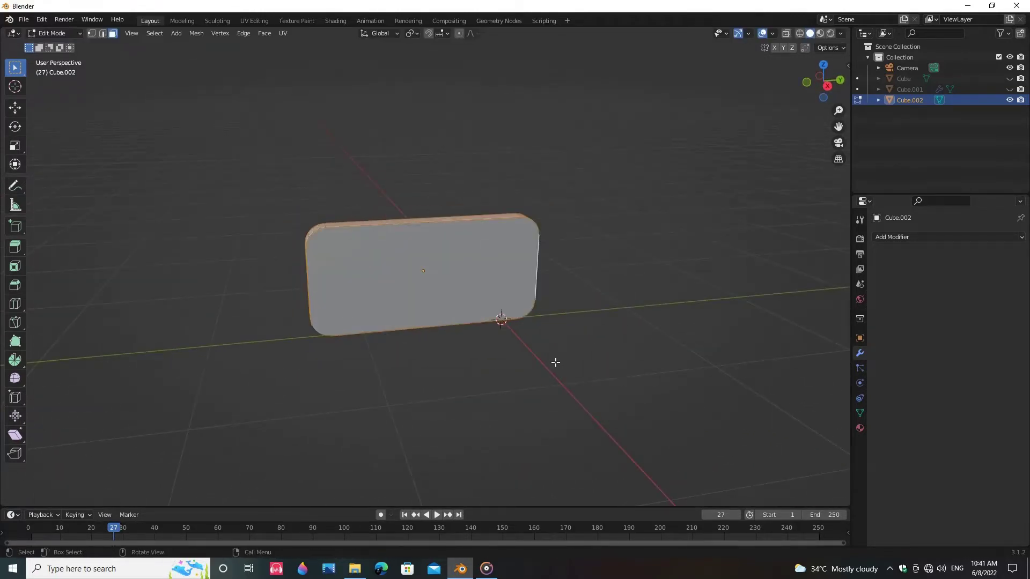
Step: Extrude the ring of side faces outward about 0.16 m along their normals and scale the rim deeper along X
key("alt+s")
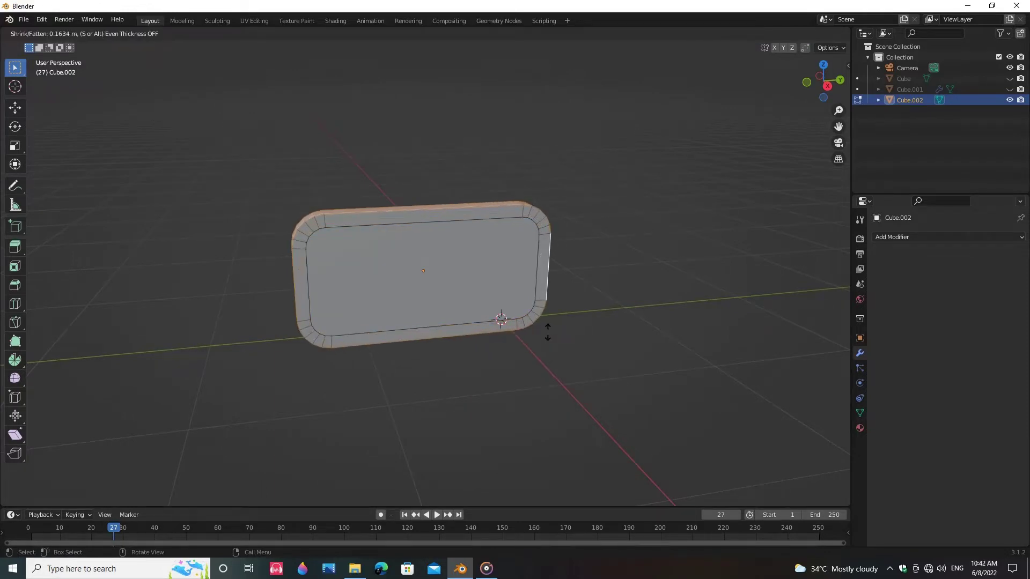
left_click(548, 332)
middle_click_drag(548, 332, 490, 378)
key("s")
key("x")
left_click(624, 435)
left_click(617, 434)
Step: Shade the headlight smooth and turn on Auto Smooth for its normals
key("Tab")
right_click(398, 277)
left_click(404, 245)
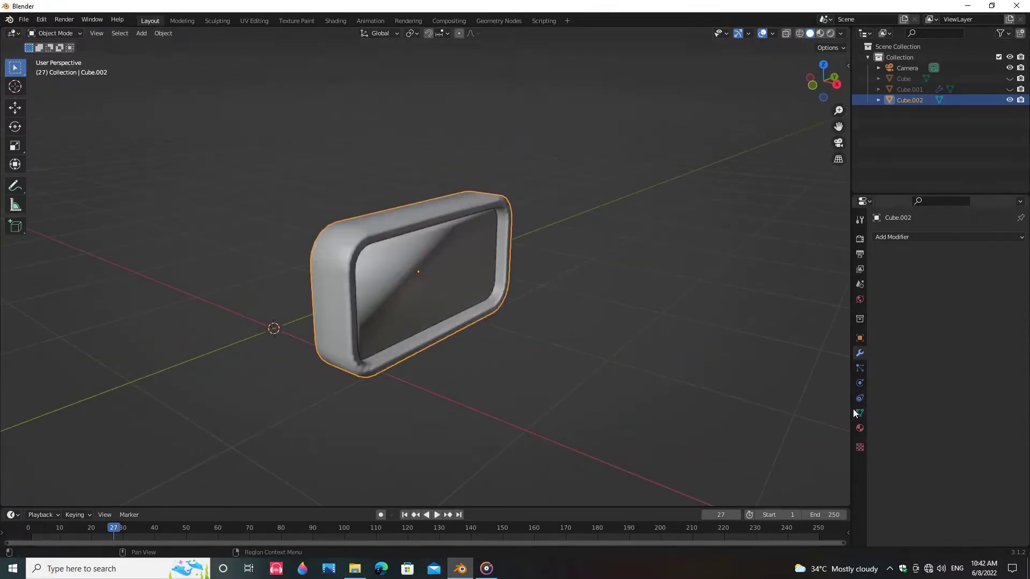
left_click(860, 413)
left_click(936, 461)
left_click(660, 373)
Step: Change the solid viewport shading options so each object has its own colour and its edges stand out
middle_click_drag(660, 373, 618, 335)
left_click(841, 34)
left_click(825, 179)
left_click(830, 86)
left_click(837, 109)
left_click(837, 148)
scroll(612, 332, "down", 2)
Step: Unhide the grille and the vehicle body, and fine-tune the solid viewport shading options
left_click(1009, 89)
left_click(1009, 79)
scroll(651, 261, "down", 4)
middle_click_drag(652, 260, 619, 256)
scroll(574, 321, "down", 2)
middle_click_drag(560, 331, 622, 338)
left_click(840, 34)
left_click(800, 84)
Step: Shade the vehicle body smooth with Auto Smooth turned on
middle_click_drag(555, 308, 481, 310)
right_click(648, 253)
left_click(648, 253)
left_click(648, 256)
middle_click_drag(648, 256, 650, 390)
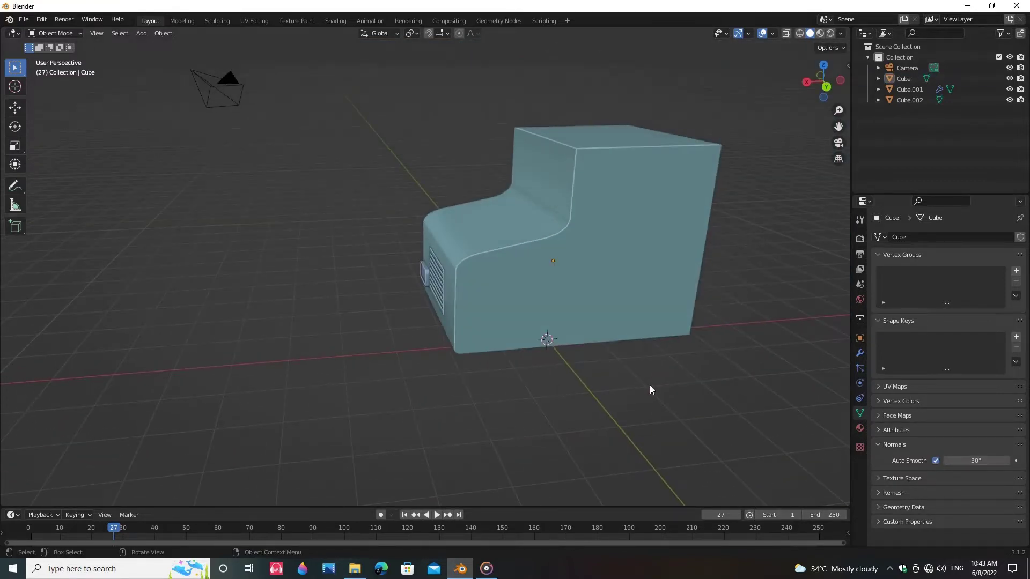
Step: Edit the vehicle body's mesh and scale all of it slightly wider along Y
middle_click_drag(549, 194, 585, 203)
left_click(628, 259)
middle_click_drag(628, 260, 667, 260)
key("Tab")
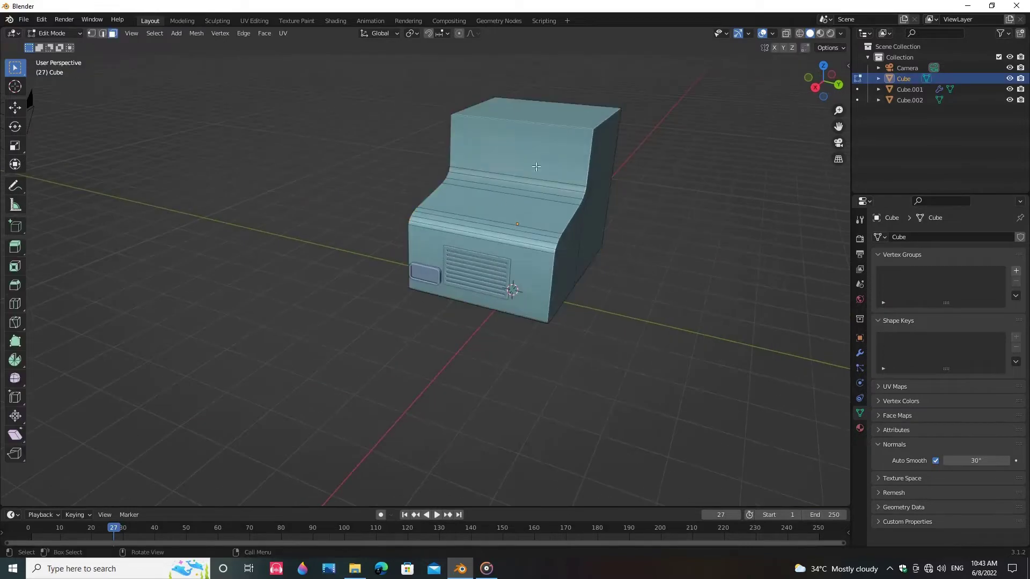
middle_click_drag(496, 179, 455, 179)
left_click(612, 138)
left_click(720, 292)
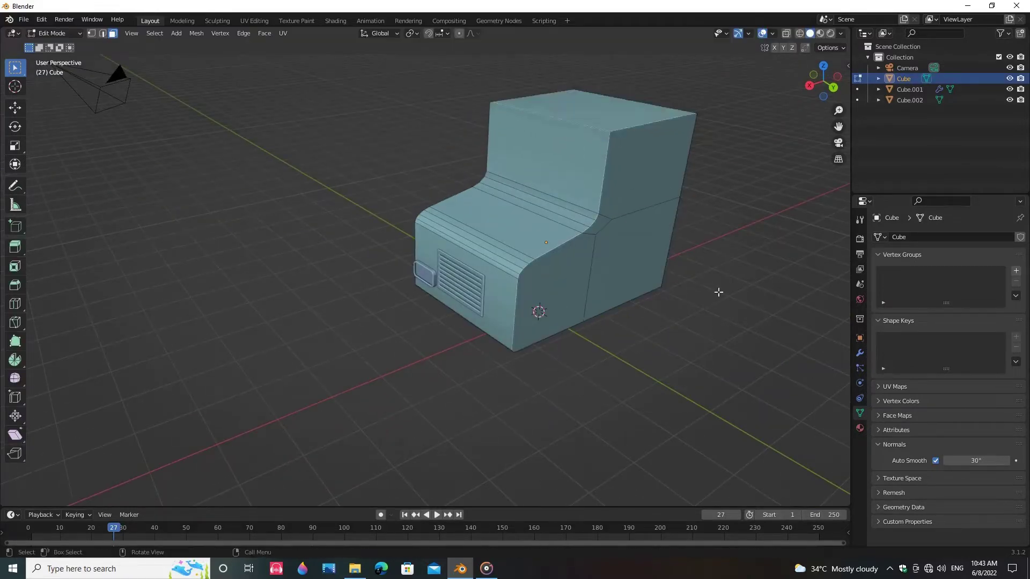
middle_click_drag(720, 292, 801, 323)
key("a")
key("s")
key("y")
left_click(657, 344)
left_click(656, 344)
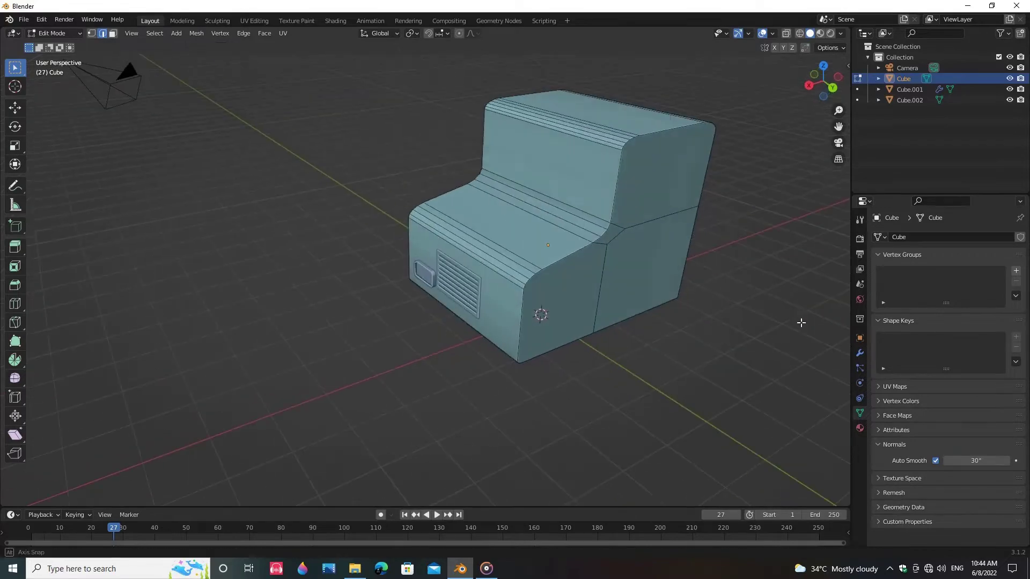
Step: Duplicate the windshield face of the cab in place and separate the copy into its own object
key("3")
left_click(599, 183)
middle_click_drag(600, 183, 660, 263)
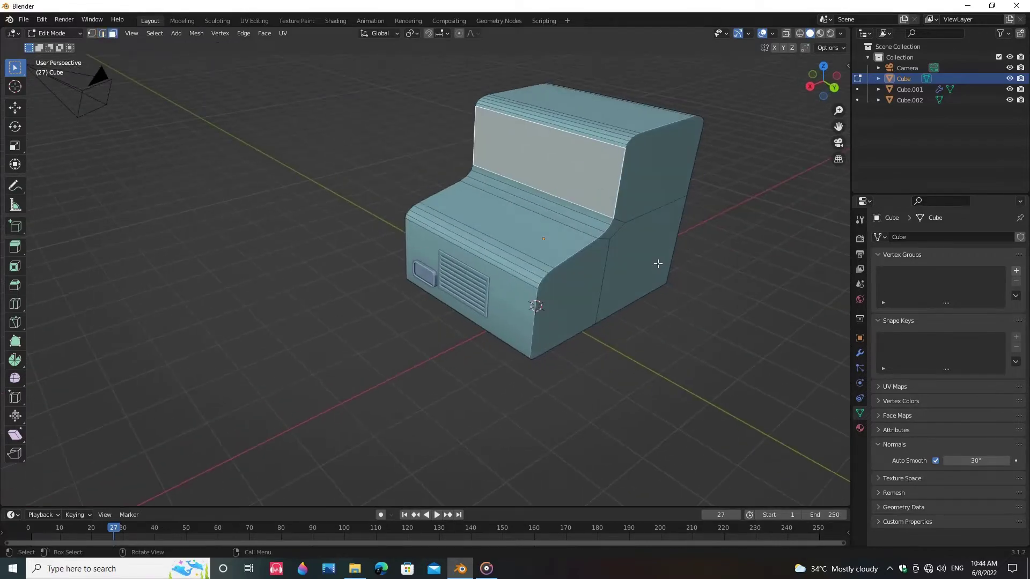
key("shift+d")
right_click(617, 243)
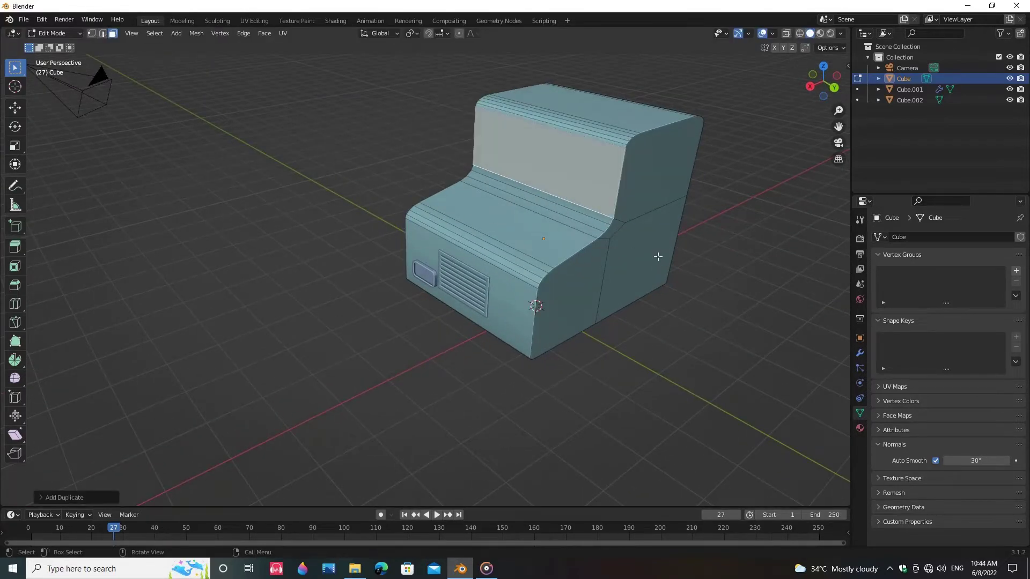
key("p")
left_click(657, 257)
Step: Open the separated windshield object's mesh for editing and select its face
key("Tab")
left_click(525, 160)
key("Tab")
middle_click_drag(650, 203, 727, 252)
left_click(627, 172)
middle_click_drag(675, 387, 617, 374)
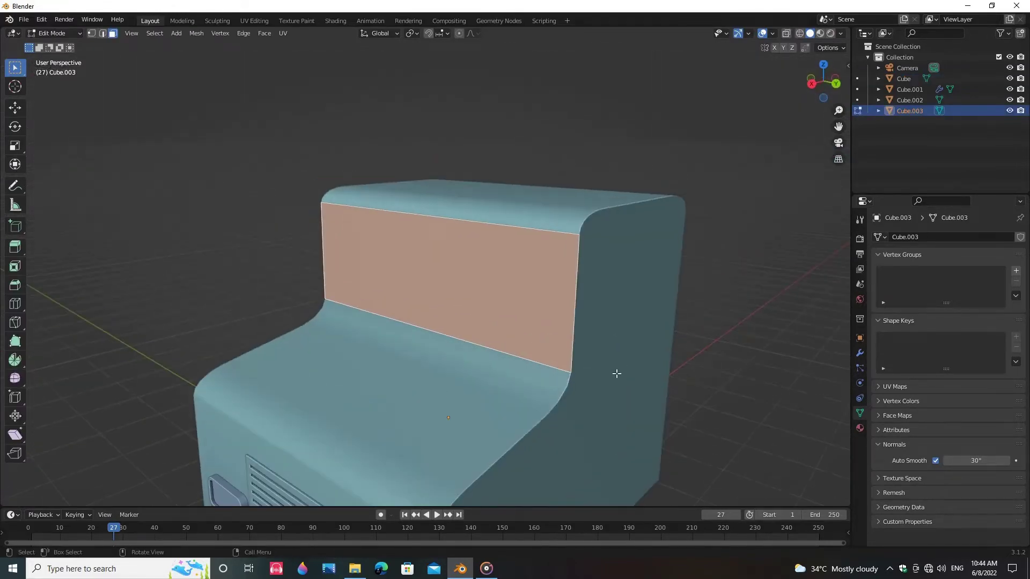
middle_click_drag(567, 336, 638, 349)
Step: Duplicate the windshield face in place and scale the copy slightly narrower along Y
key("shift+d")
right_click(652, 376)
key("s")
key("y")
left_click(652, 381)
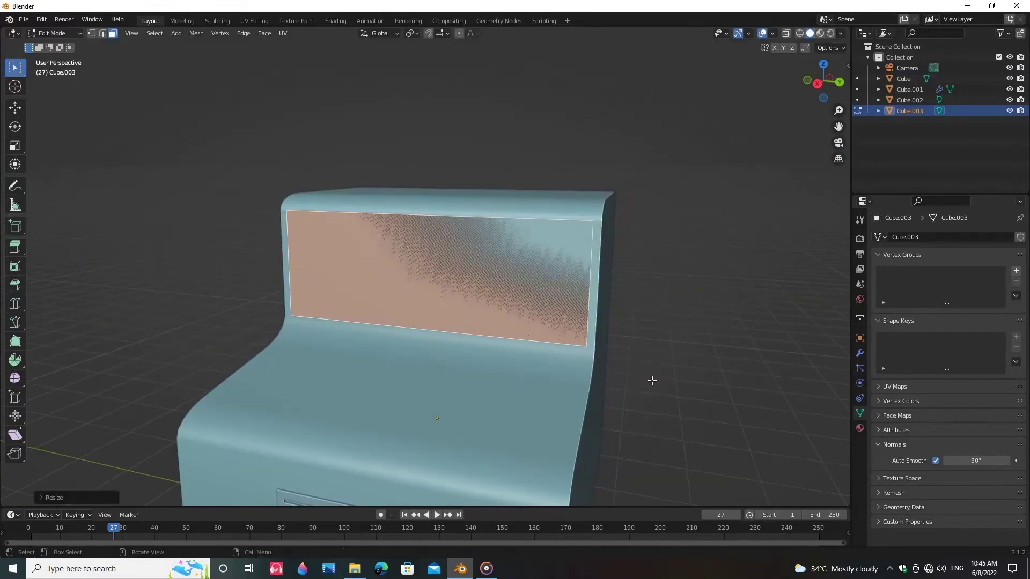
Step: Extrude the narrowed windshield face outward into a thin slab
middle_click_drag(412, 320, 516, 343)
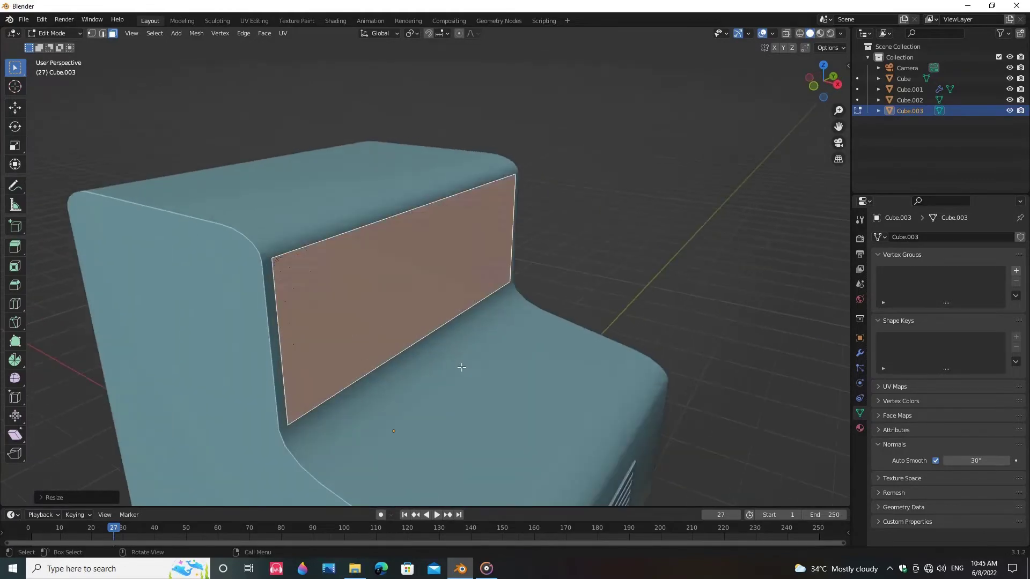
scroll(430, 376, "up", 1)
middle_click_drag(423, 376, 464, 385)
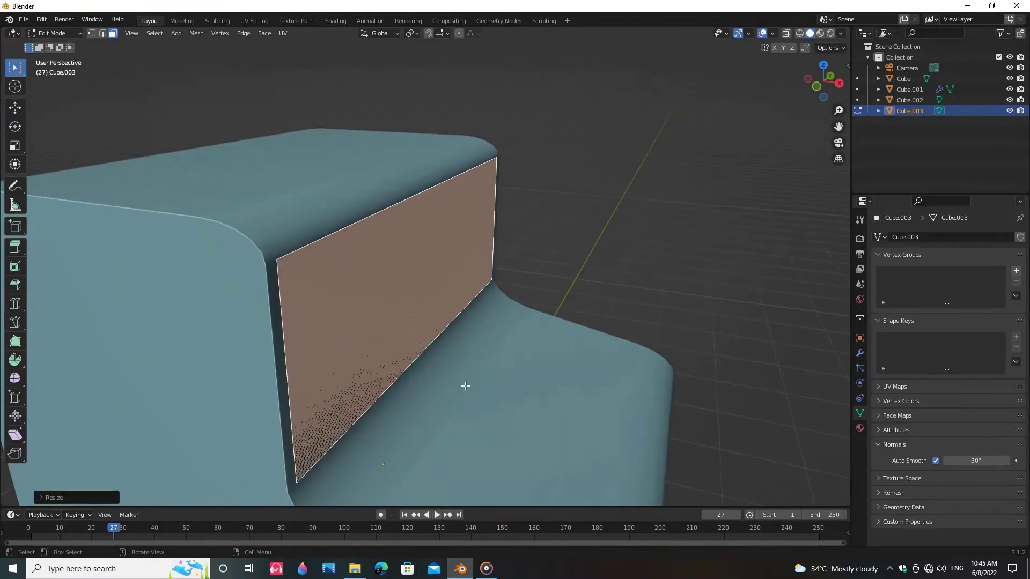
key("e")
left_click(468, 386)
Step: Hide the cab body and bevel the windshield slab's four corner edges to round them off
middle_click_drag(533, 275, 301, 327)
left_click(1008, 68)
left_click(1009, 79)
key("2")
left_click(457, 272)
left_click(586, 292, "shift")
middle_click_drag(586, 293, 558, 231)
left_click(499, 410, "shift")
middle_click_drag(499, 410, 638, 429)
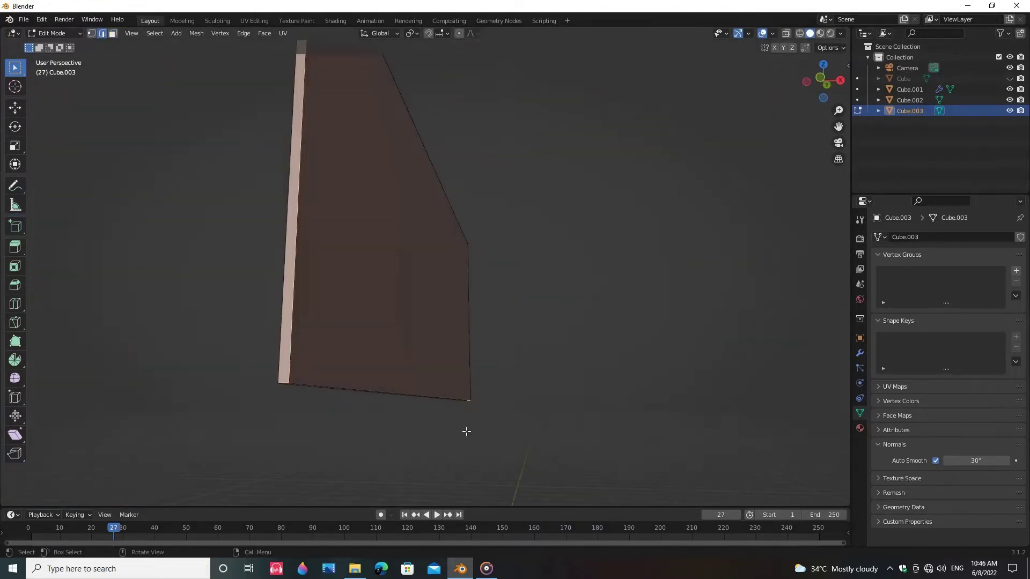
middle_click_drag(466, 432, 517, 446)
left_click(547, 434)
key("Tab")
middle_click_drag(477, 382, 504, 355)
Step: Show the cab body again and open its mesh for editing from the side
left_click(1009, 79)
left_click(636, 288)
scroll(636, 289, "down", 3)
middle_click_drag(633, 301, 475, 298)
middle_click_drag(616, 351, 570, 349)
left_click(569, 350)
key("Tab")
middle_click_drag(647, 410, 608, 403)
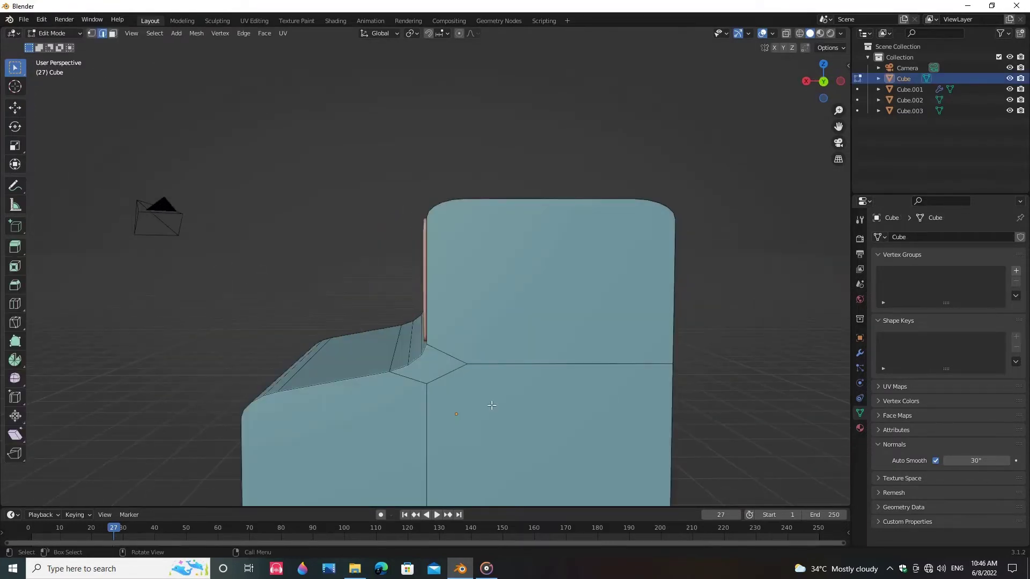
Step: Duplicate the cab's upper and lower side faces in place and separate the copy into its own object
scroll(443, 362, "up", 2)
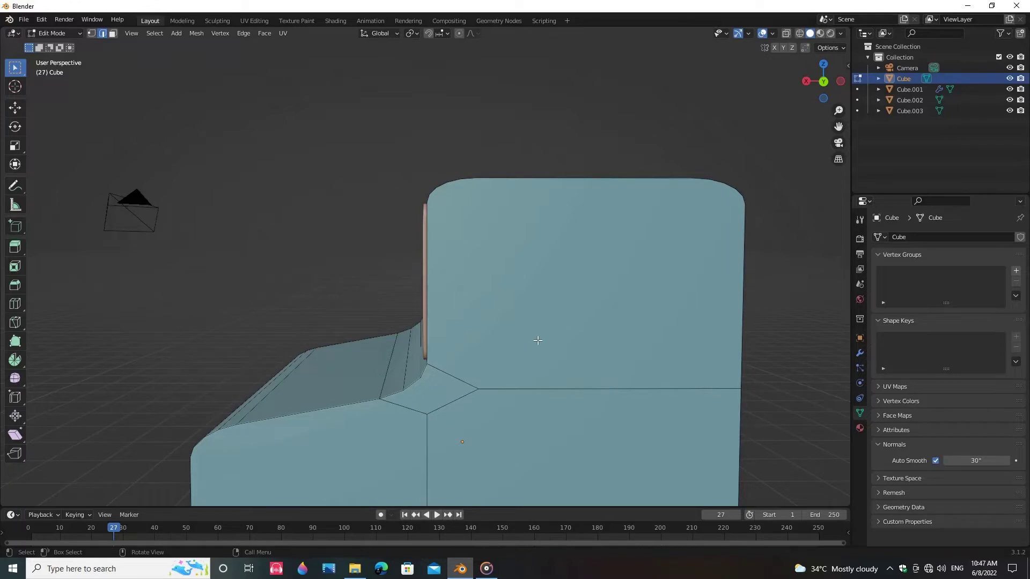
key("3")
left_click(536, 343)
scroll(554, 413, "down", 2)
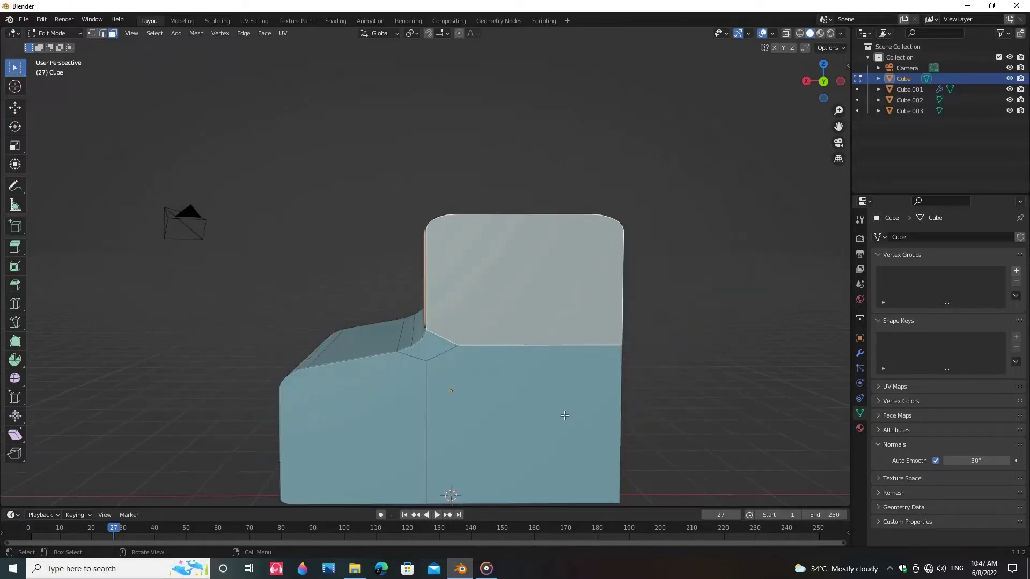
scroll(565, 415, "down", 1)
left_click(536, 402, "shift")
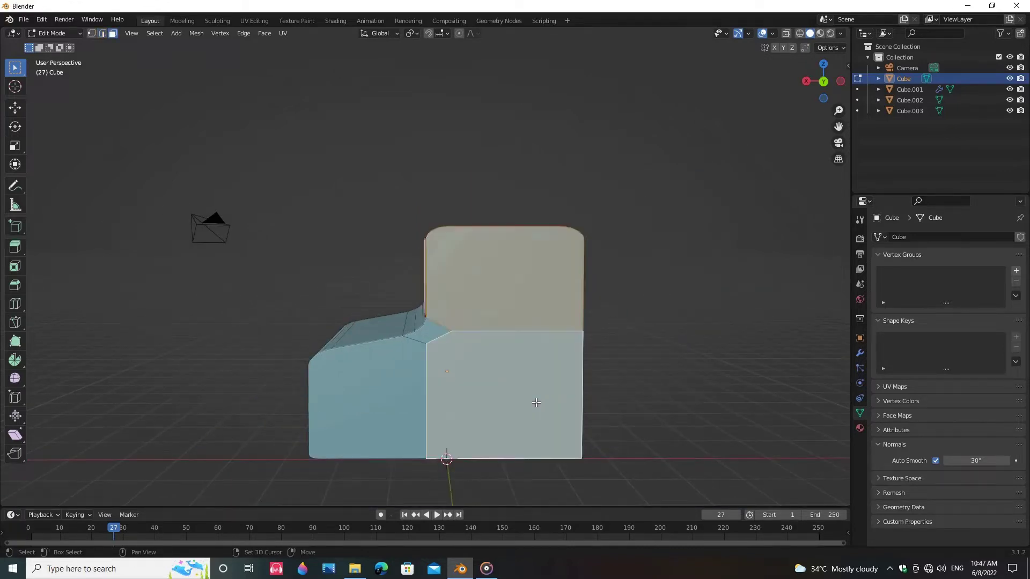
key("shift+d")
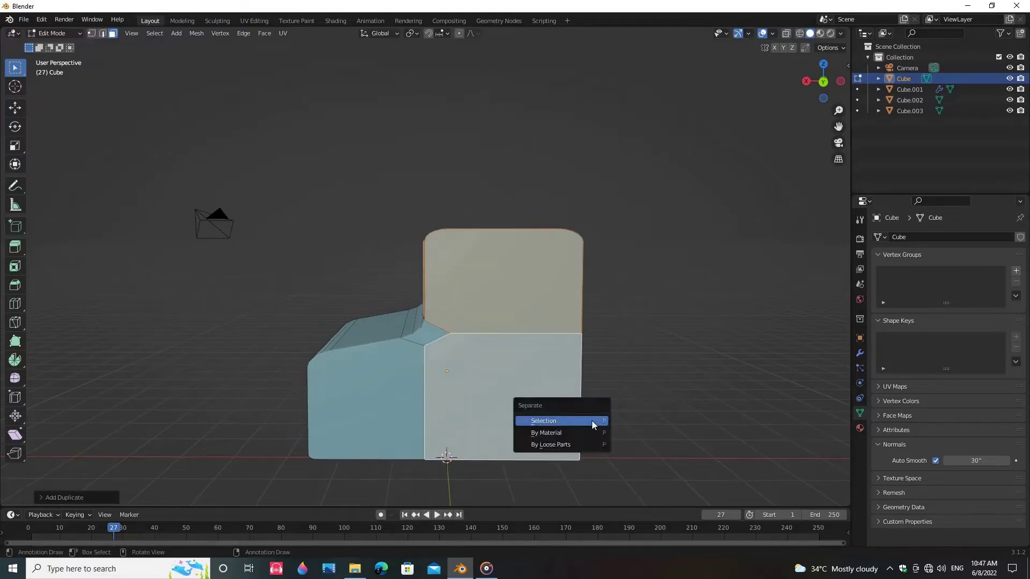
left_click(591, 424)
middle_click_drag(572, 417, 600, 366)
key("Tab")
Step: Set the separated side panel's origin to its own geometry
scroll(632, 399, "up", 2)
scroll(668, 336, "up", 2)
scroll(667, 333, "down", 3)
right_click(596, 306)
mouse_move(588, 352)
left_click(668, 365)
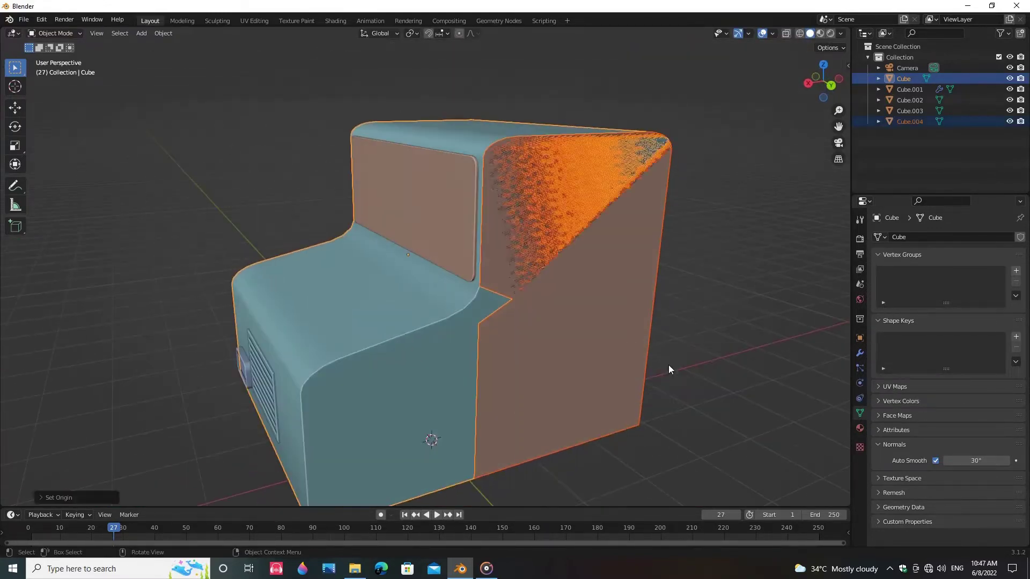
middle_click_drag(668, 364, 552, 301)
left_click(543, 323)
right_click(552, 301)
mouse_move(552, 301)
left_click(611, 327)
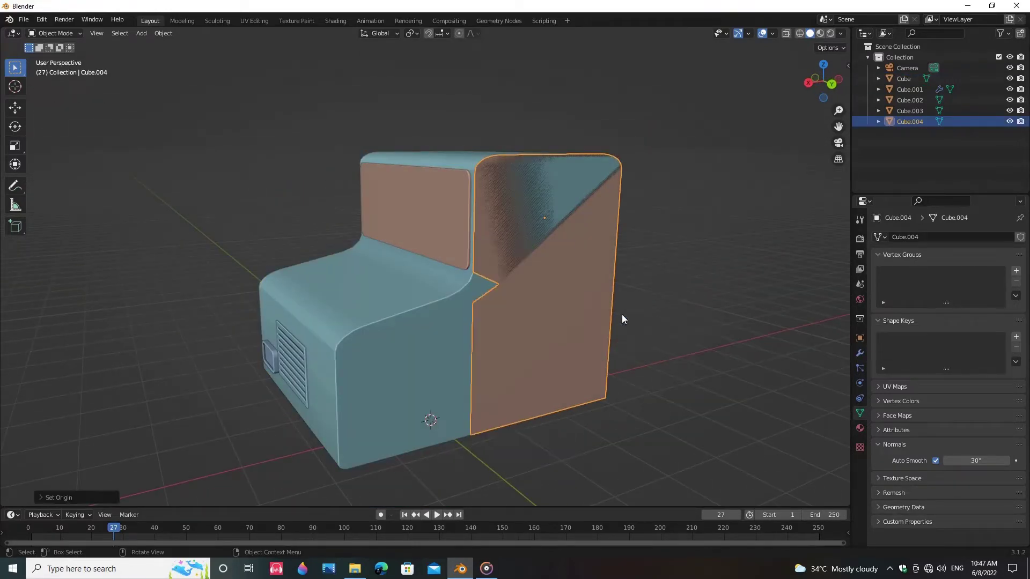
Step: Hide the cab body, close the notch in the side panel's front edge, and dissolve the inner edges into a single face
middle_click_drag(622, 315, 558, 349)
key("Tab")
scroll(597, 349, "up", 6)
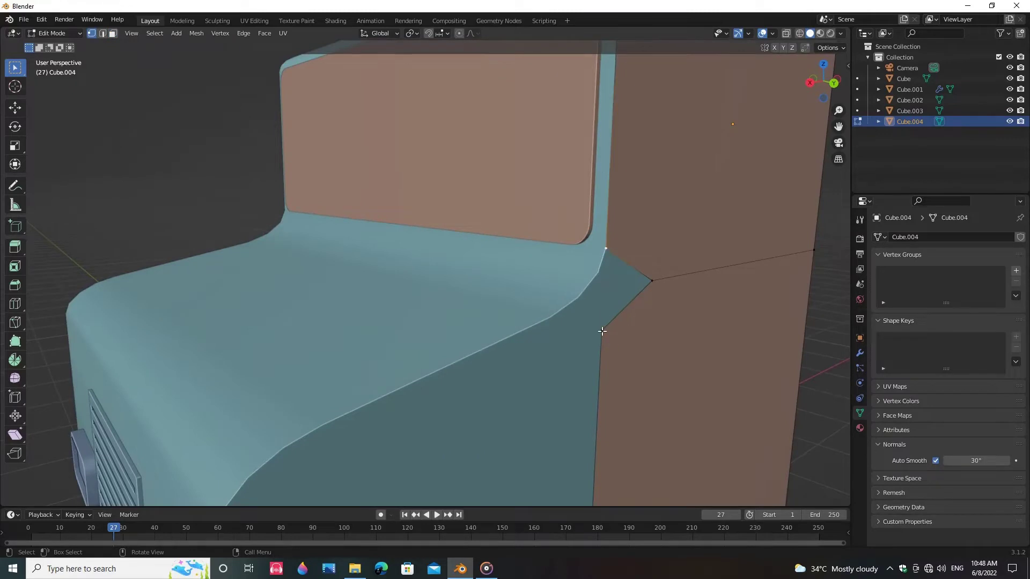
middle_click_drag(675, 333, 485, 259)
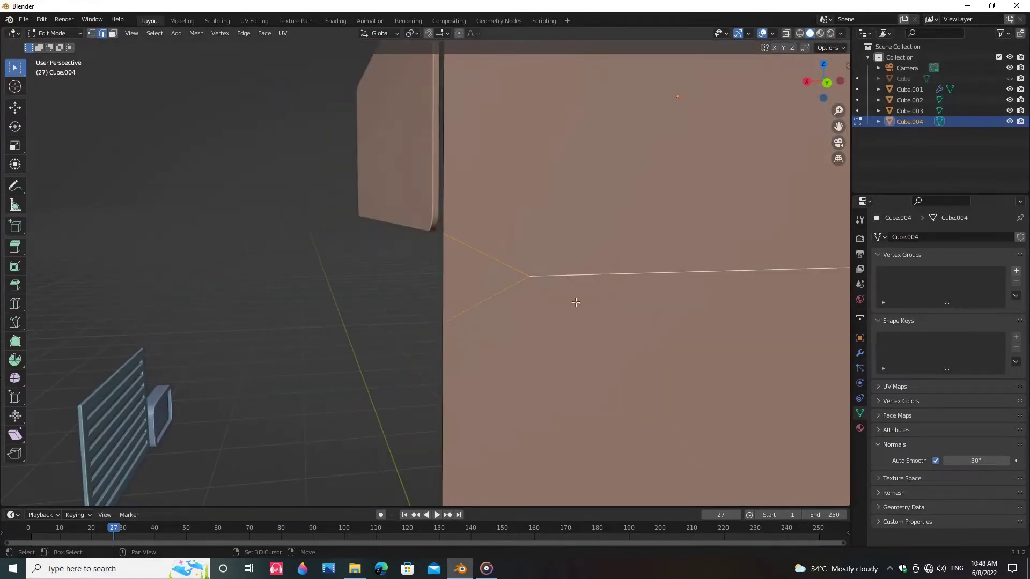
scroll(576, 302, "down", 6)
right_click(561, 397)
left_click(562, 400)
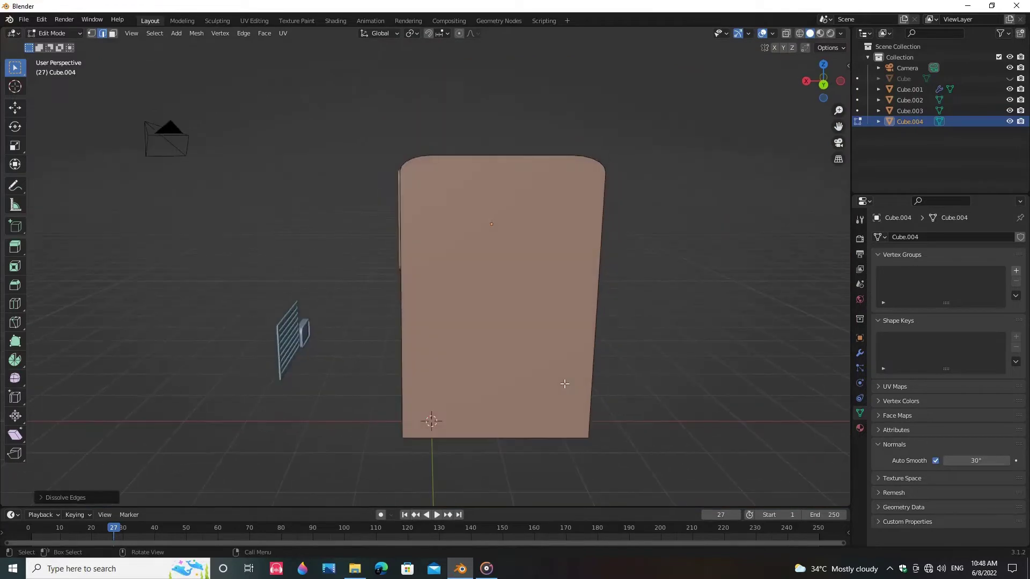
Step: Extrude the side panel's face outward into a thin door slab
middle_click_drag(564, 384, 432, 476)
scroll(469, 479, "up", 3)
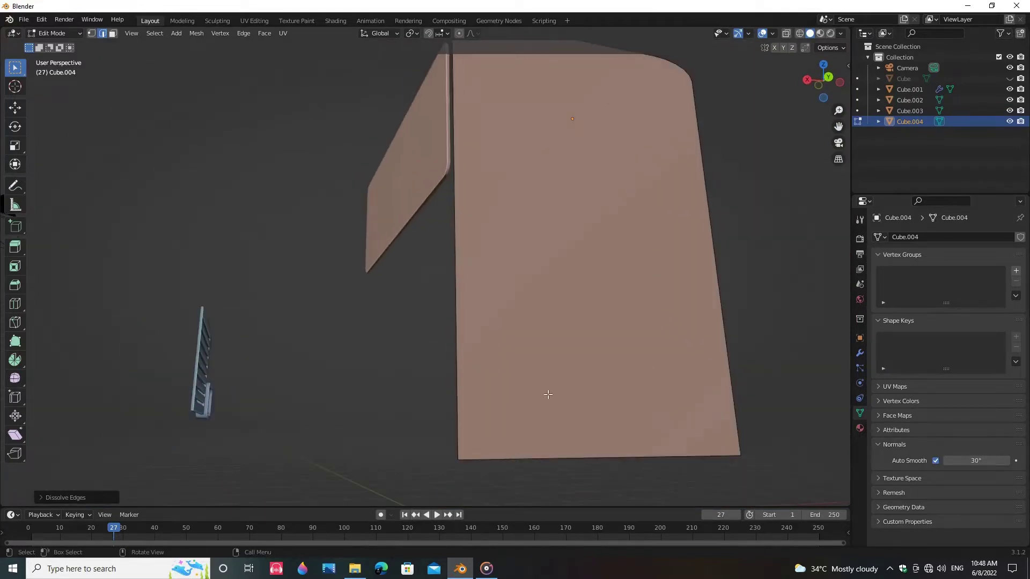
middle_click_drag(547, 395, 570, 377)
key("Tab")
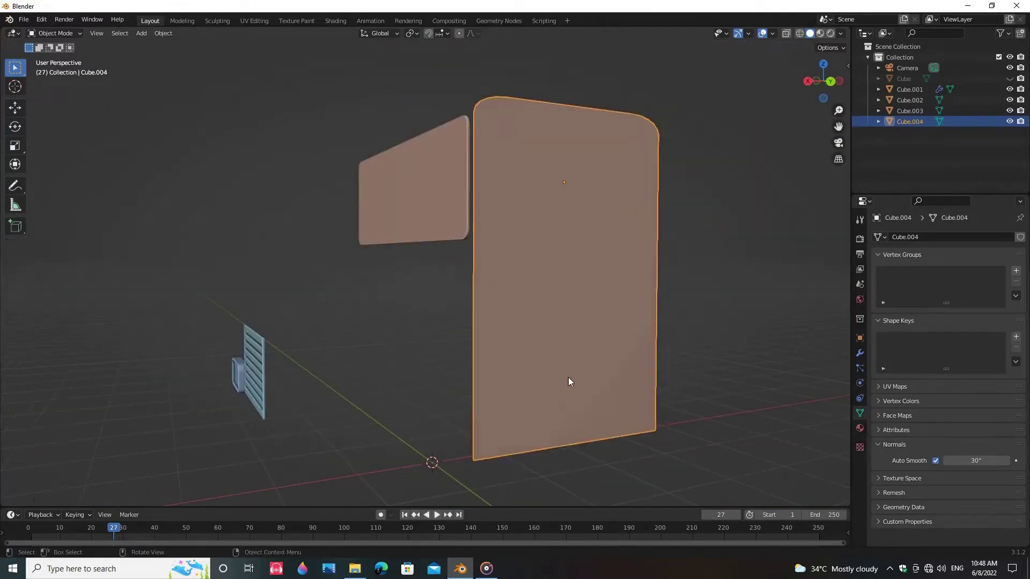
key("Tab")
key("3")
left_click(573, 418)
key("e")
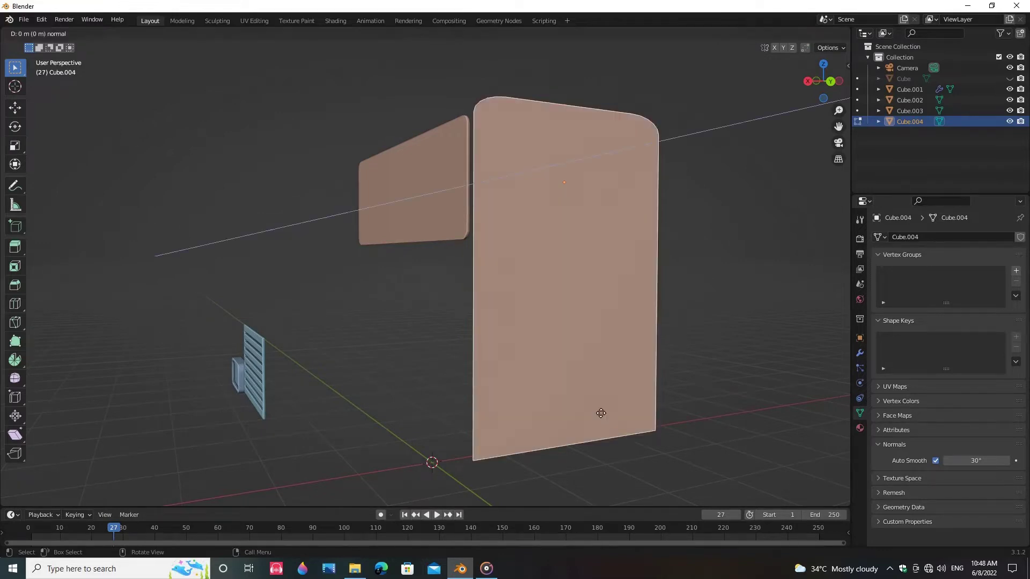
left_click(608, 416)
middle_click_drag(607, 416, 626, 388)
Step: Bevel the two lower corner edges of the door slab so they are rounded like the upper ones
left_click(556, 423)
key("2")
middle_click_drag(559, 423, 473, 397)
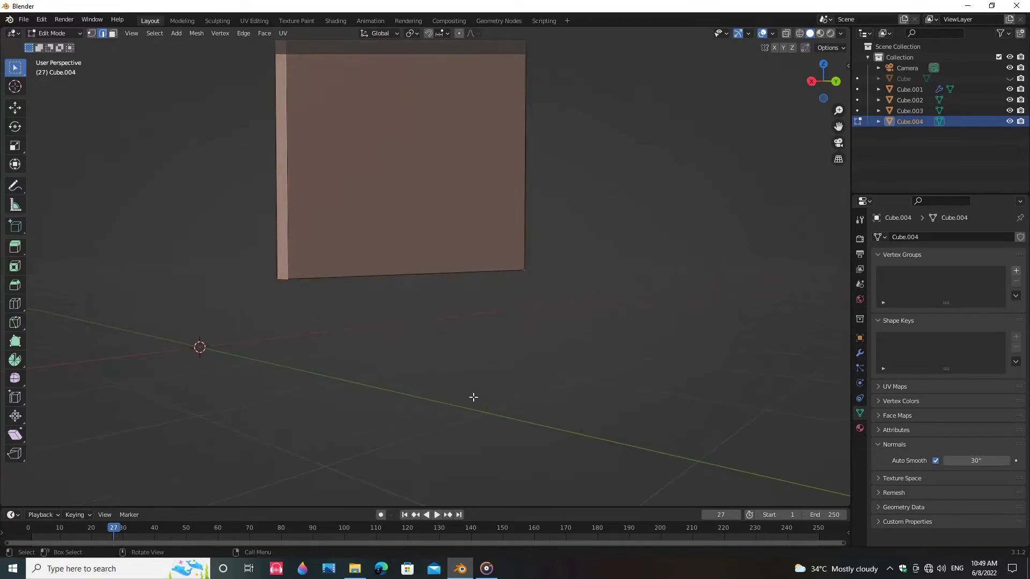
left_click(532, 413)
middle_click_drag(535, 393, 515, 298)
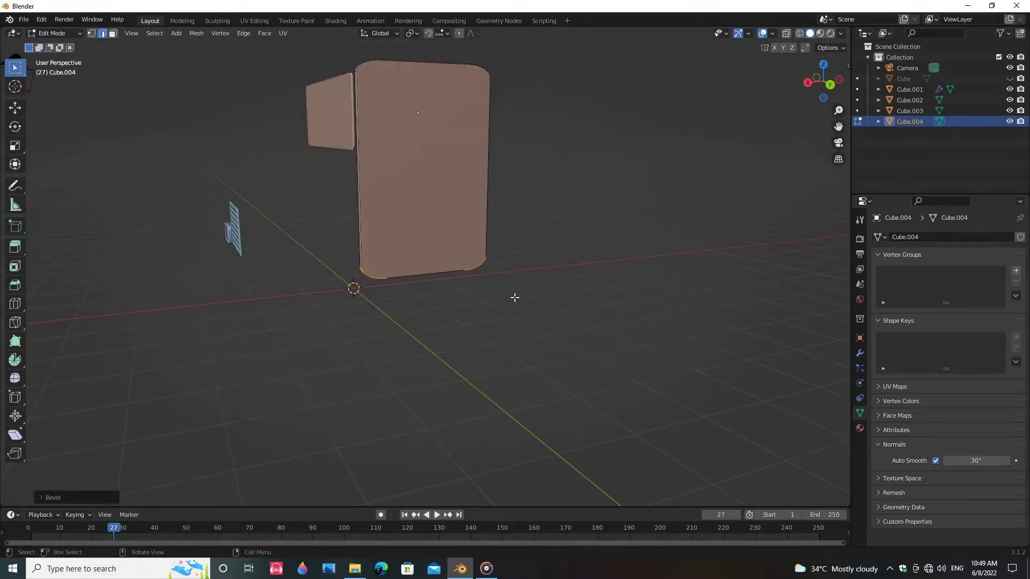
middle_click_drag(428, 165, 436, 168)
key("Tab")
Step: Show the cab body again and scale the door slab down so it sits inside the cab's side wall
left_click(1010, 79)
middle_click_drag(683, 283, 668, 400)
key("s")
left_click(598, 272)
scroll(548, 256, "up", 1)
left_click(669, 400)
scroll(669, 401, "up", 2)
left_click(431, 266)
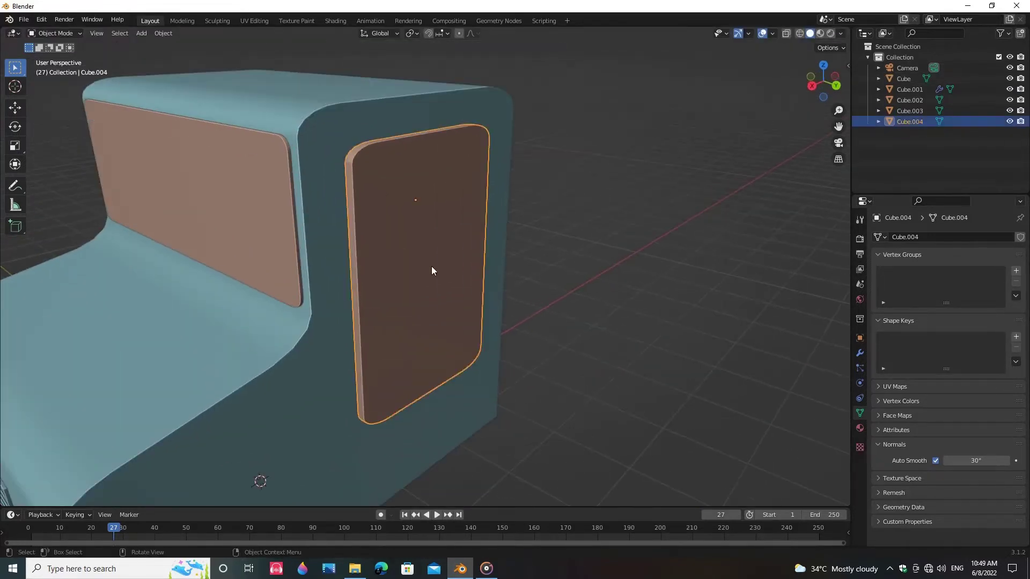
Step: Open the door slab's mesh for editing in the back orthographic view with the cab body hidden
key("Tab")
middle_click_drag(491, 279, 463, 272)
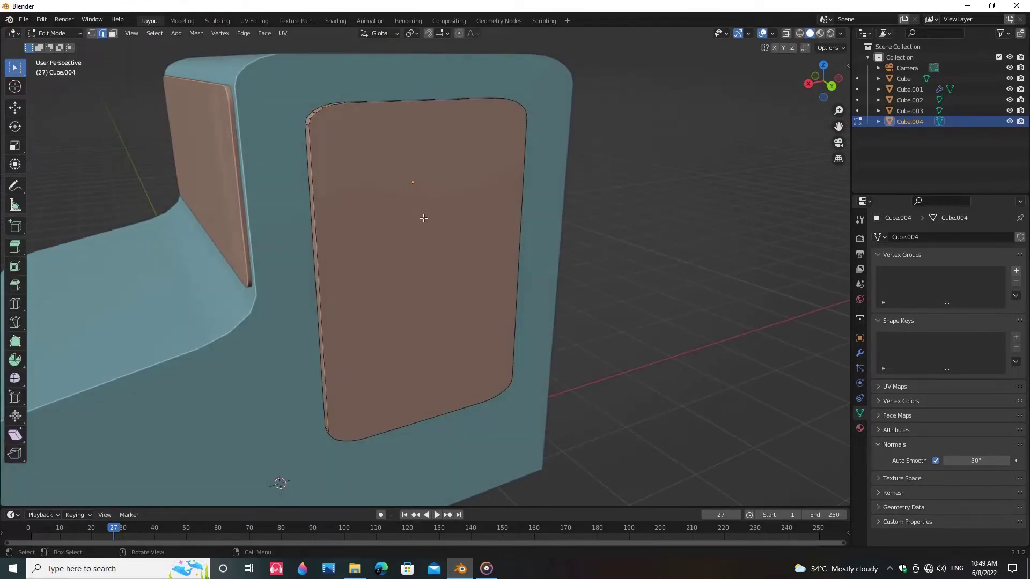
left_click(423, 218)
scroll(630, 338, "down", 2)
scroll(595, 285, "up", 1)
middle_click_drag(595, 285, 579, 283)
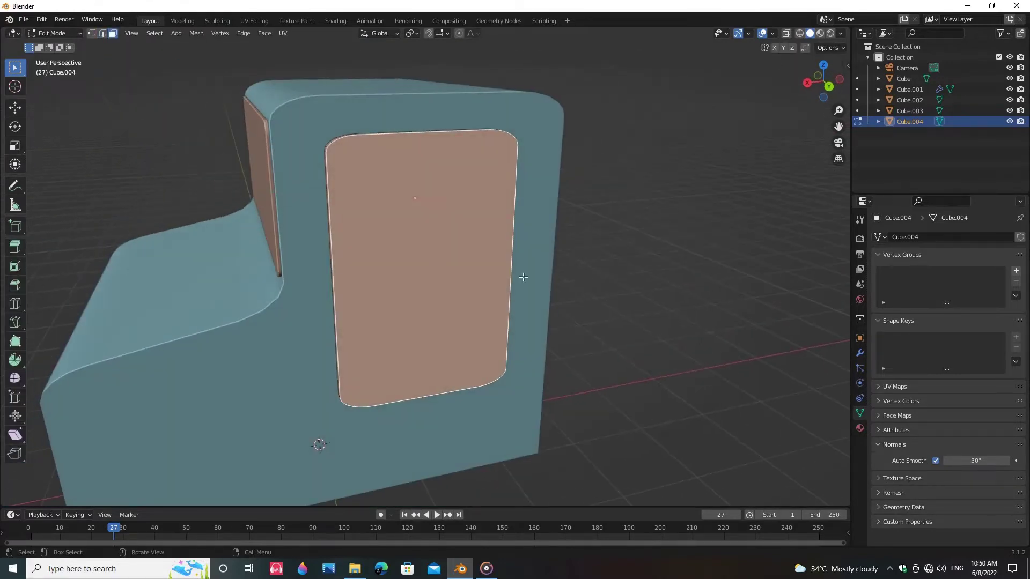
left_click(829, 86)
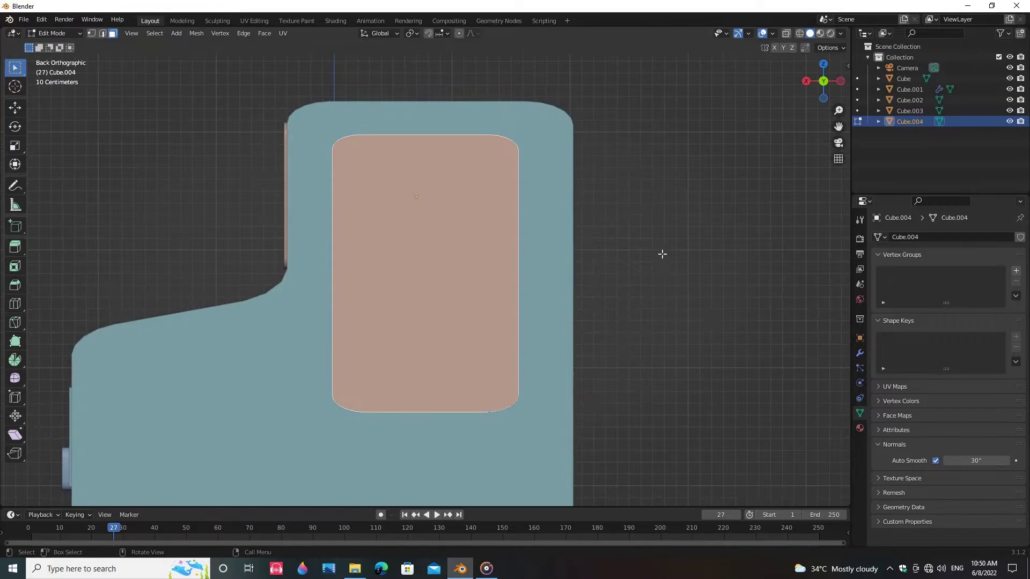
left_click(1010, 79)
scroll(587, 370, "up", 2)
left_click(587, 371)
Step: Switch the viewport shading's lighting to MatCap and choose a different matcap
left_click(840, 33)
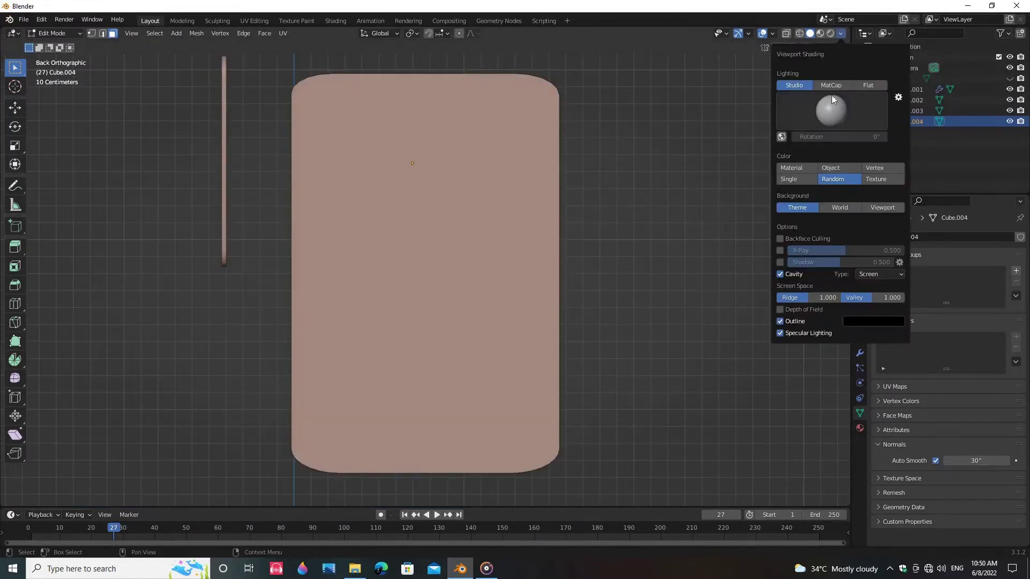
left_click(831, 86)
left_click(831, 110)
left_click(775, 211)
mouse_move(635, 273)
middle_mouse_down()
mouse_move(692, 294)
mouse_move(610, 287)
middle_mouse_up()
left_click(840, 33)
left_click(832, 110)
left_click(802, 211)
mouse_move(590, 246)
middle_mouse_down()
mouse_move(629, 249)
mouse_move(589, 253)
middle_mouse_up()
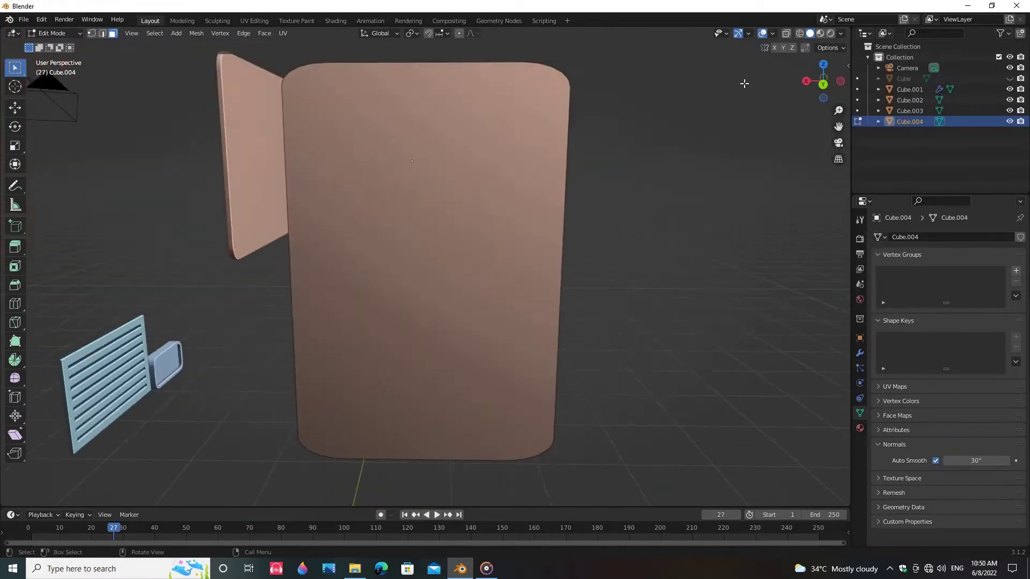
Step: Knife-cut two horizontal lines across the door's outer face, below the top corners and above mid-height
left_click(824, 84)
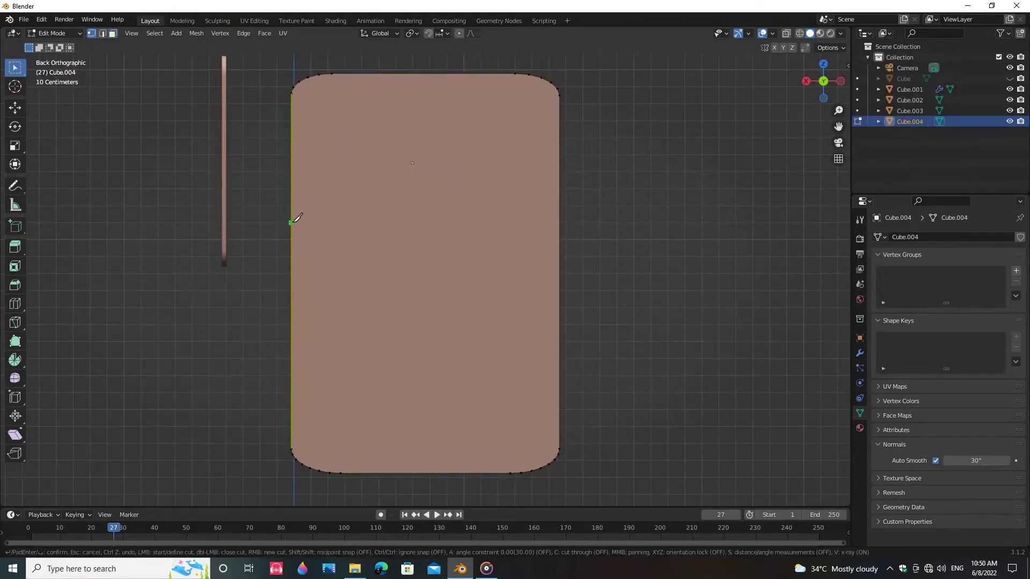
left_click(561, 94)
key("Return")
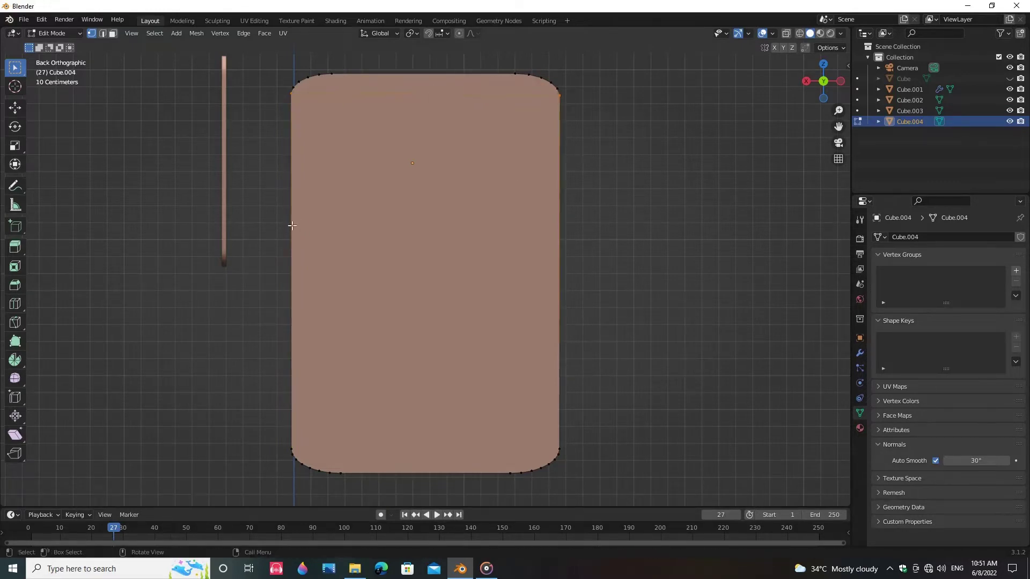
key("k")
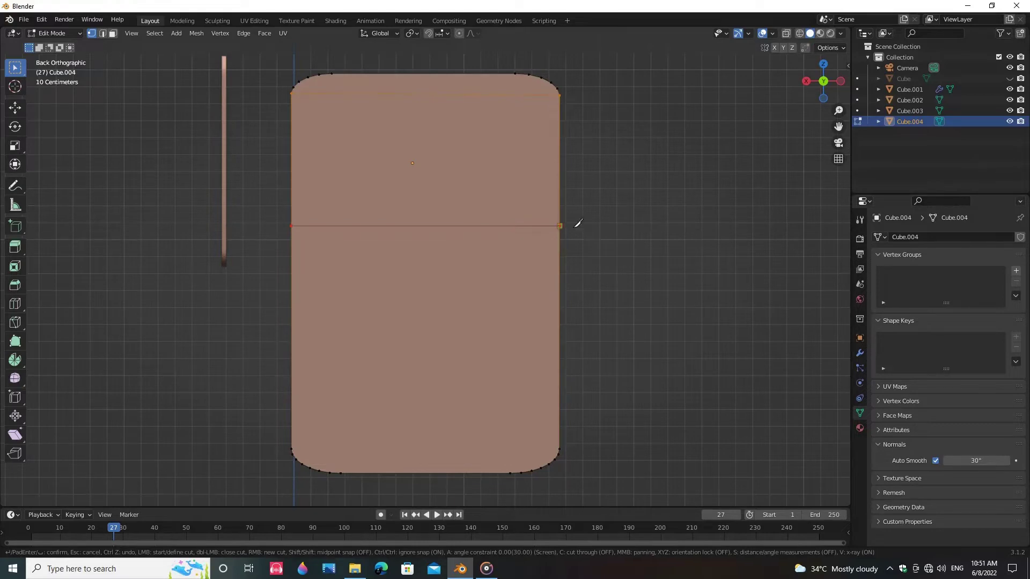
left_click(577, 223)
key("Return")
left_click(589, 213)
Step: Duplicate the door face between the two cuts in place, separate the copy into its own object, and select it
key("3")
left_click(462, 177)
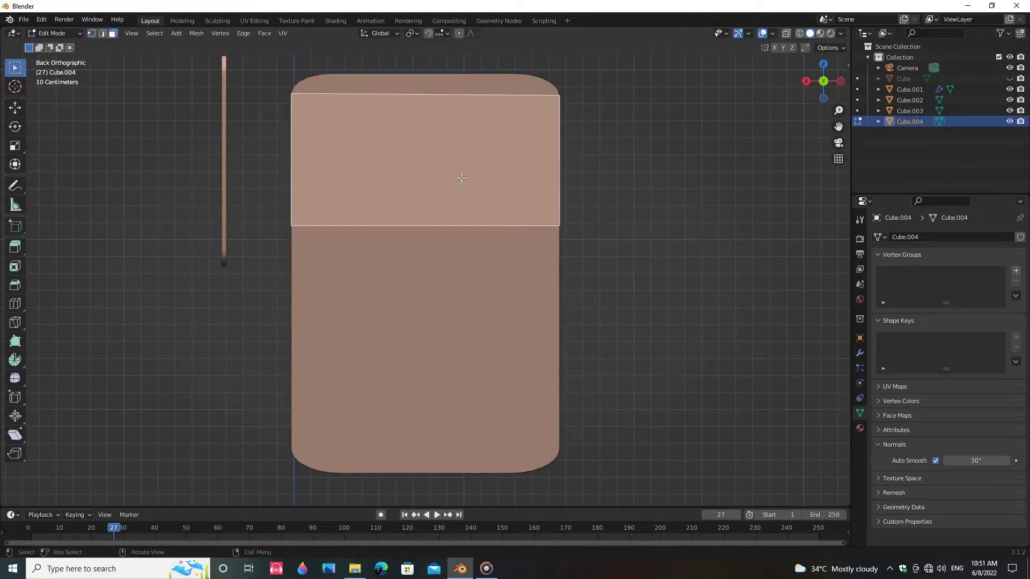
middle_click_drag(595, 269, 649, 322)
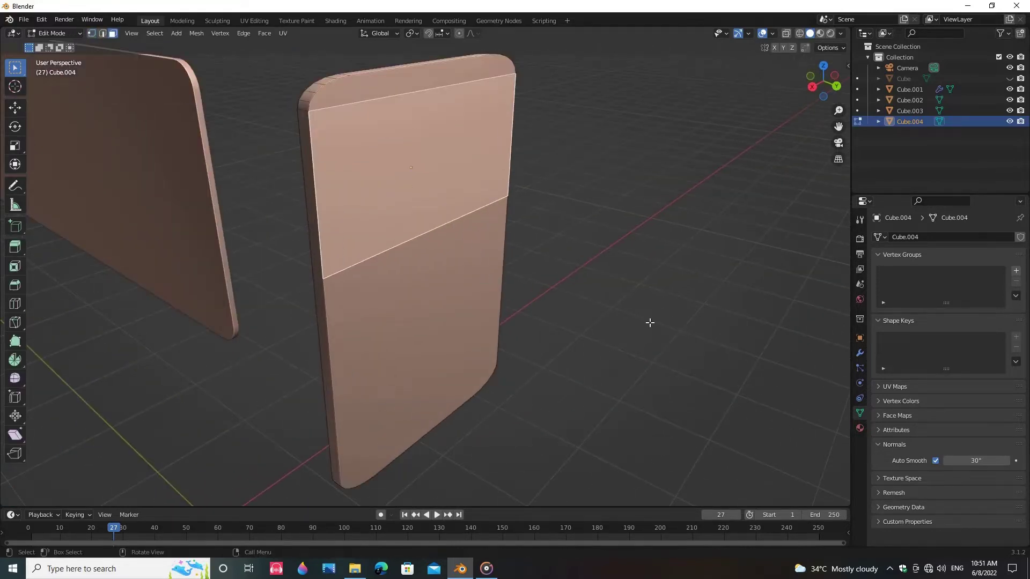
right_click(682, 251)
key("p")
left_click(685, 249)
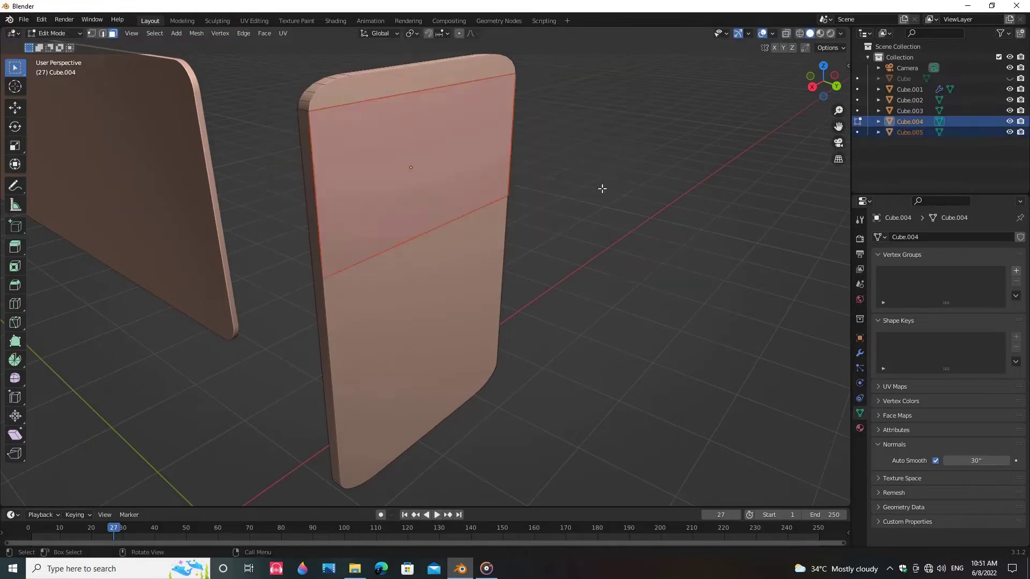
key("Tab")
left_click(478, 185)
middle_click_drag(617, 254, 474, 214)
key("s")
left_click(518, 249)
key("ctrl+z")
Step: Set the door window panel's origin to its geometry and scale the panel down within the door
right_click(465, 192)
mouse_move(465, 192)
left_click(526, 203)
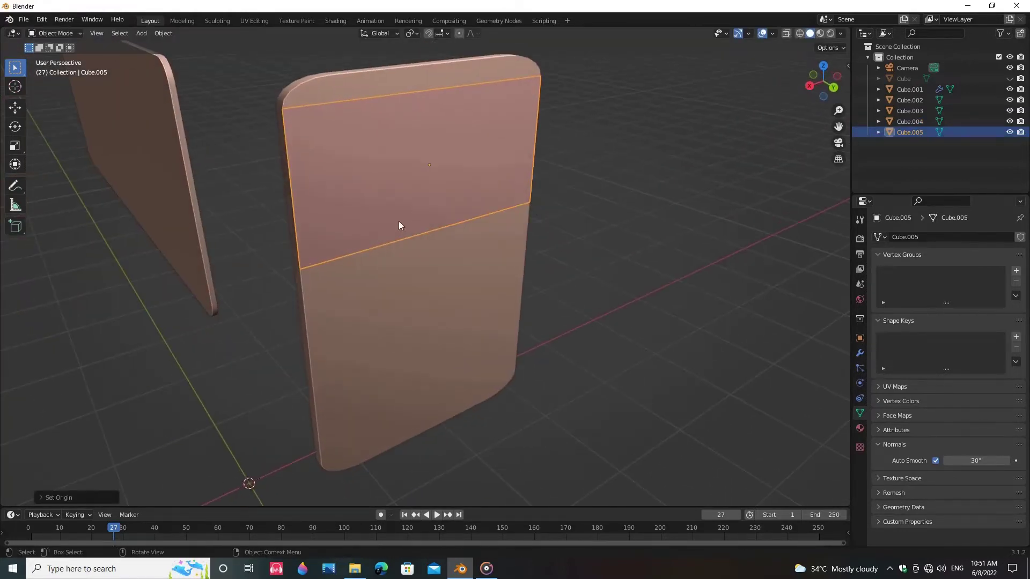
middle_click_drag(398, 221, 421, 234)
key("s")
left_click(561, 248)
Step: Scale the window panel along Z, lower it slightly along Z, and adjust its size on the door's upper half
scroll(520, 243, "up", 1)
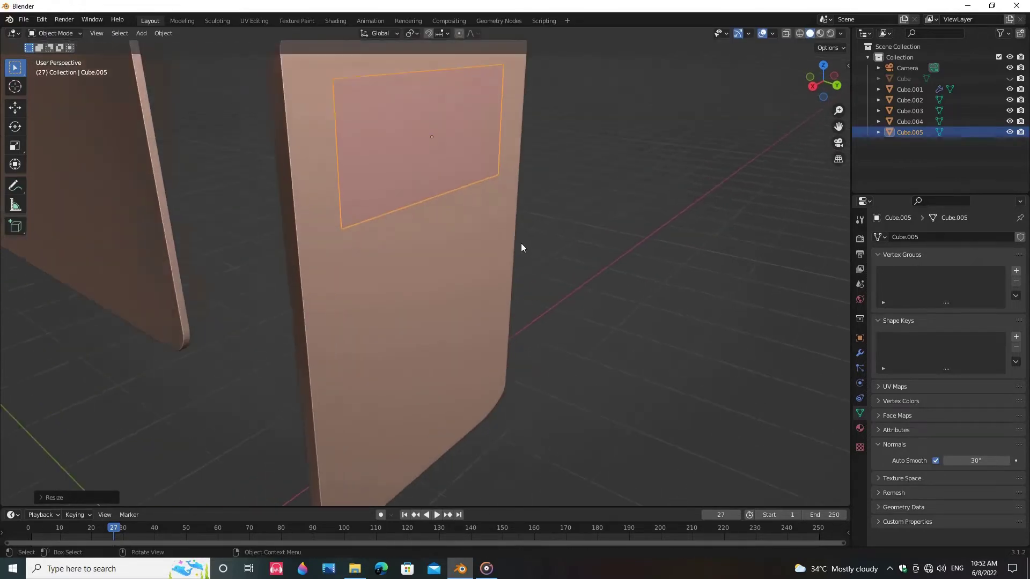
scroll(501, 242, "down", 3)
middle_click_drag(501, 243, 438, 257)
scroll(439, 257, "up", 2)
key("s")
key("z")
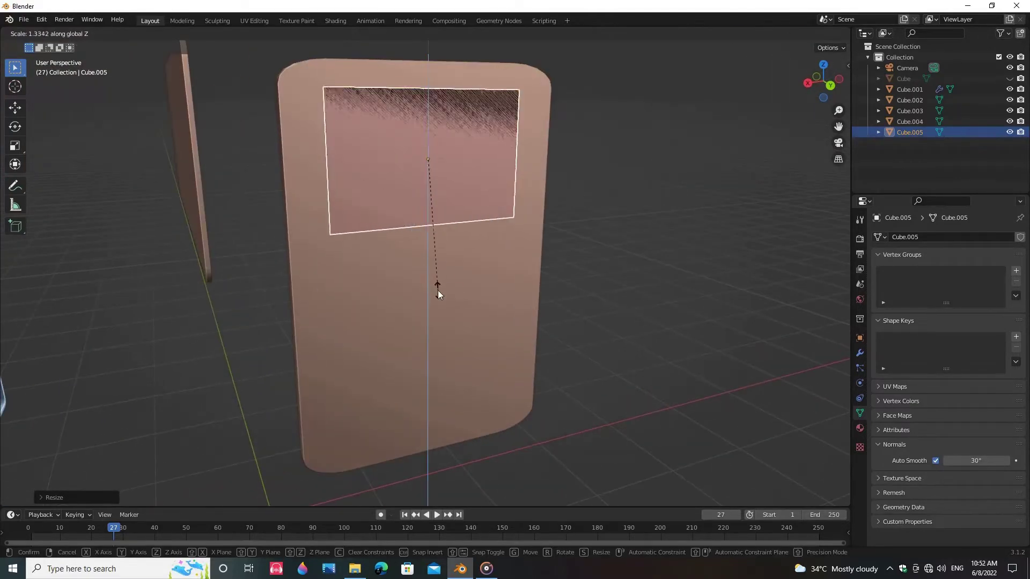
left_click(437, 292)
key("g")
key("z")
left_click(441, 303)
key("s")
middle_click_drag(568, 293, 439, 228)
left_click(552, 317)
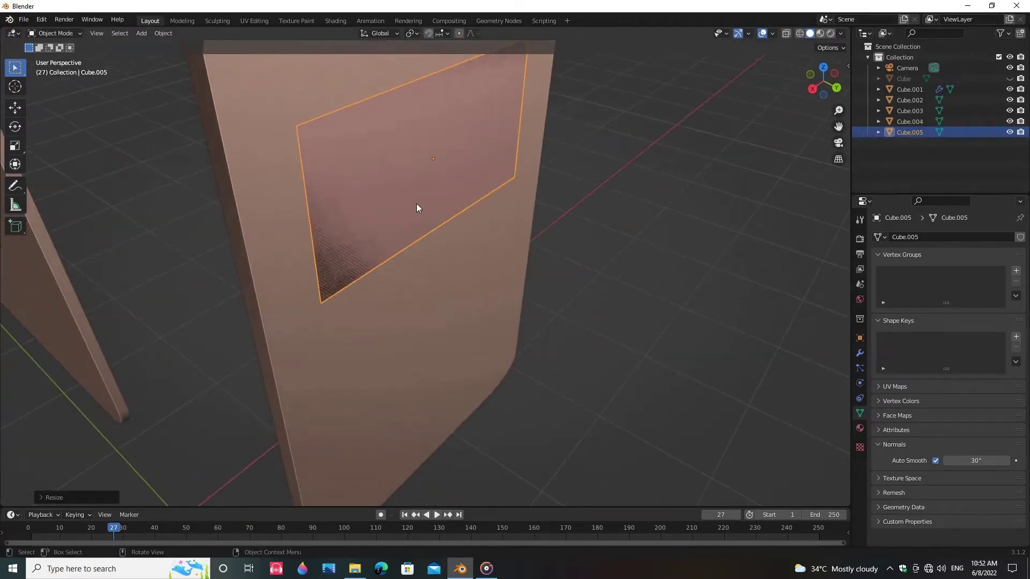
Step: Extrude the window panel's face outward into a thin slab
key("Tab")
key("e")
left_click(494, 242)
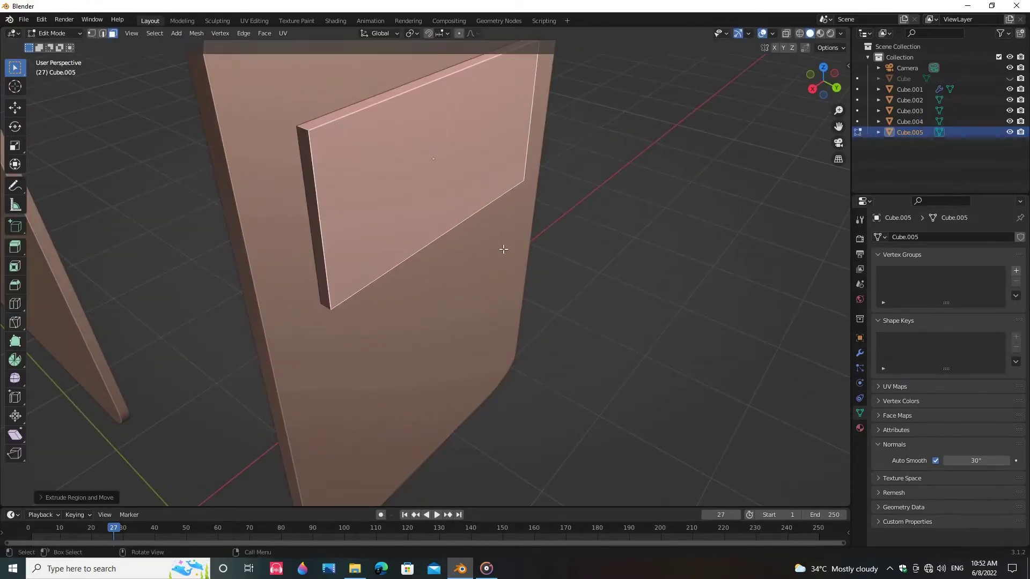
Step: Bevel the window slab's four corner edges to round its corners
middle_click_drag(501, 243, 330, 129)
key("2")
left_click(331, 128, "ctrl+alt")
middle_click_drag(499, 271, 359, 201)
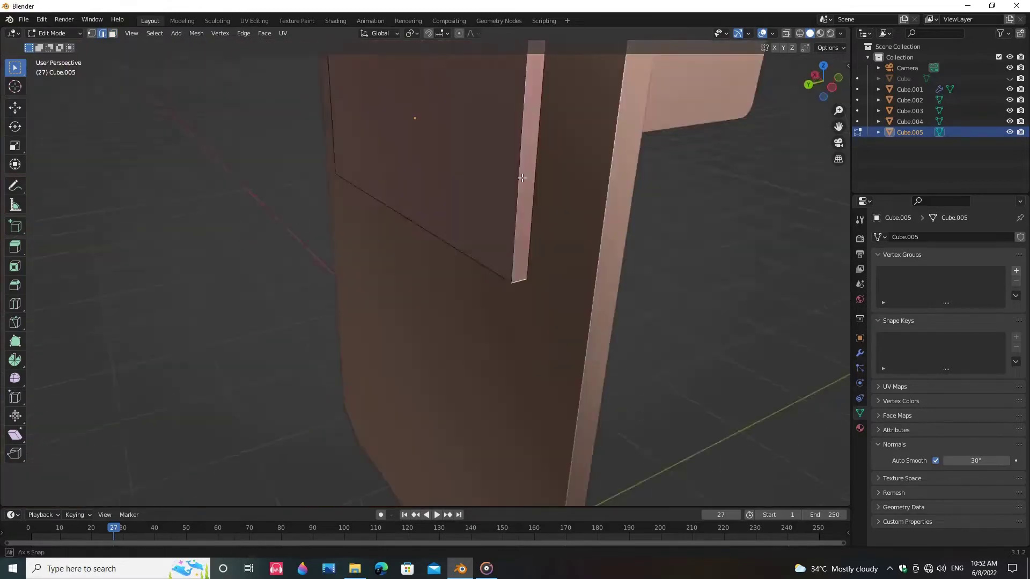
middle_click_drag(432, 166, 440, 309)
key("ctrl+b")
left_click(489, 309)
mouse_move(519, 310)
middle_mouse_down()
mouse_move(416, 278)
mouse_move(487, 275)
mouse_move(504, 314)
middle_mouse_up()
key("Tab")
Step: Set the rounded window slab's origin to its geometry
right_click(420, 202)
mouse_move(420, 201)
left_click(489, 214)
middle_click_drag(529, 236, 575, 384)
scroll(470, 203, "down", 3)
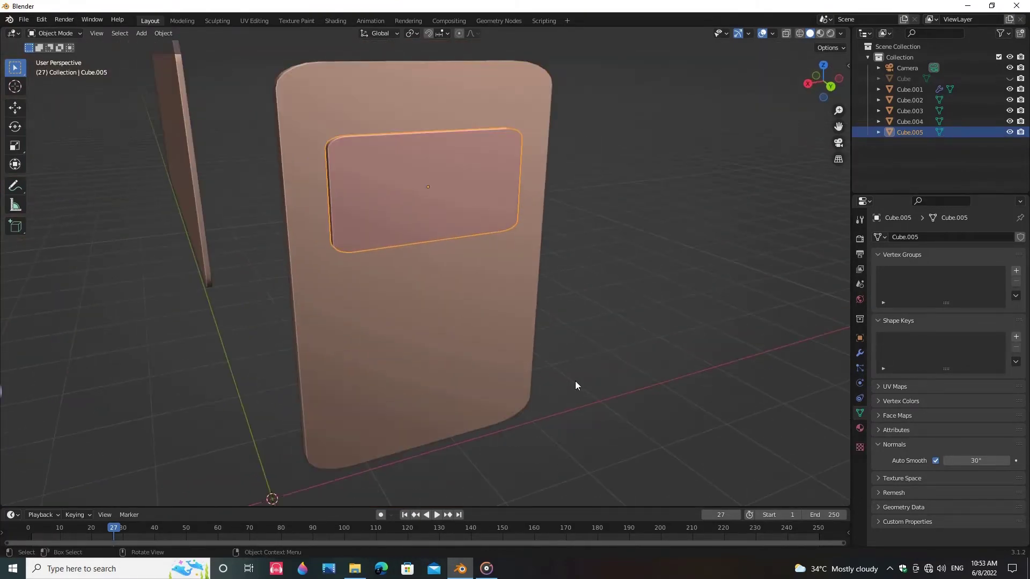
Step: Duplicate the door's upper front face and move the copy down along Z onto the lower half
left_click(491, 289)
key("Tab")
key("3")
left_click(474, 329)
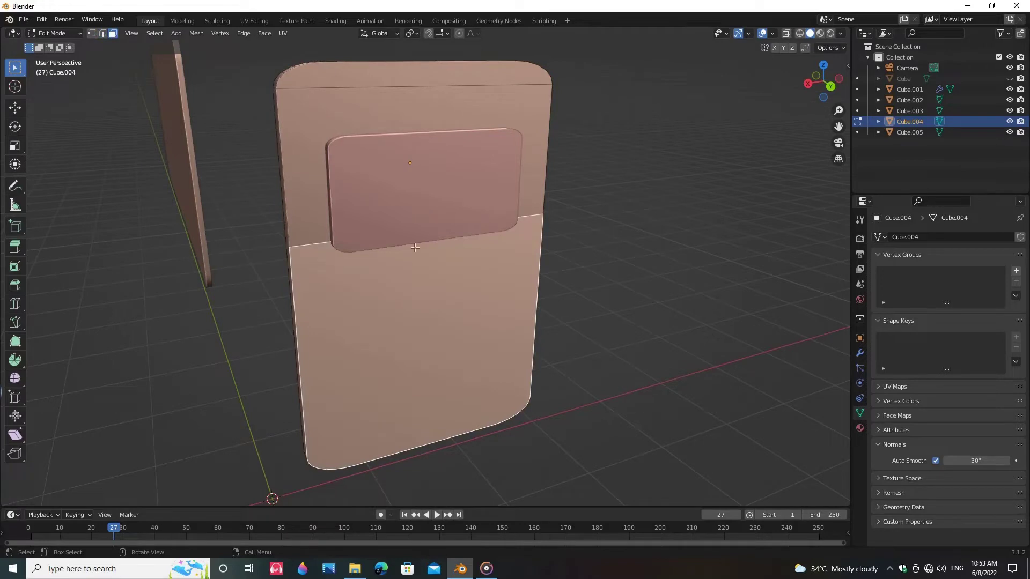
left_click(414, 246)
key("shift+d")
right_click(572, 350)
key("g")
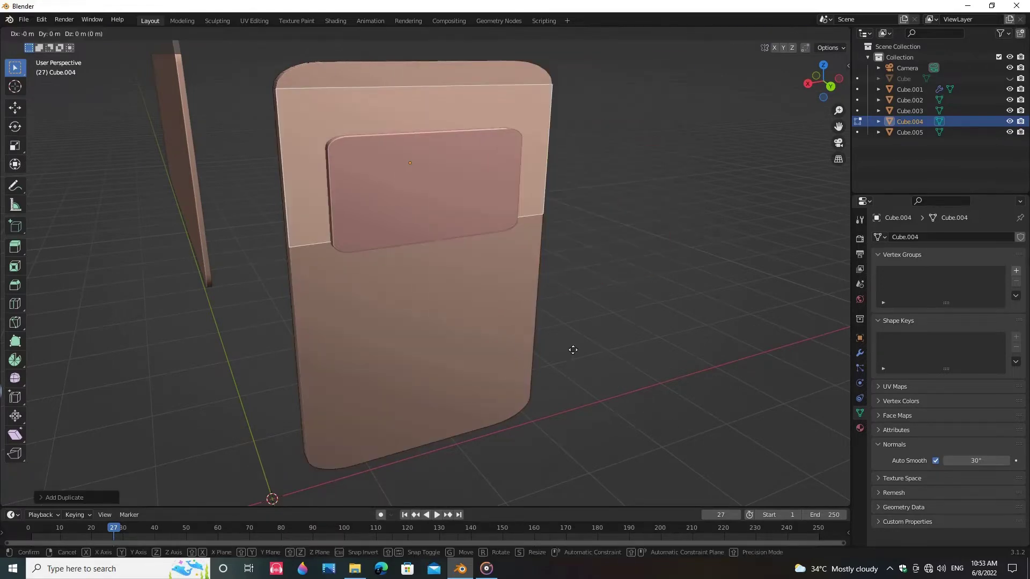
key("z")
left_click(591, 71)
Step: Scale the duplicated face to about 0.42 and place it below the window near the door's side edge
key("s")
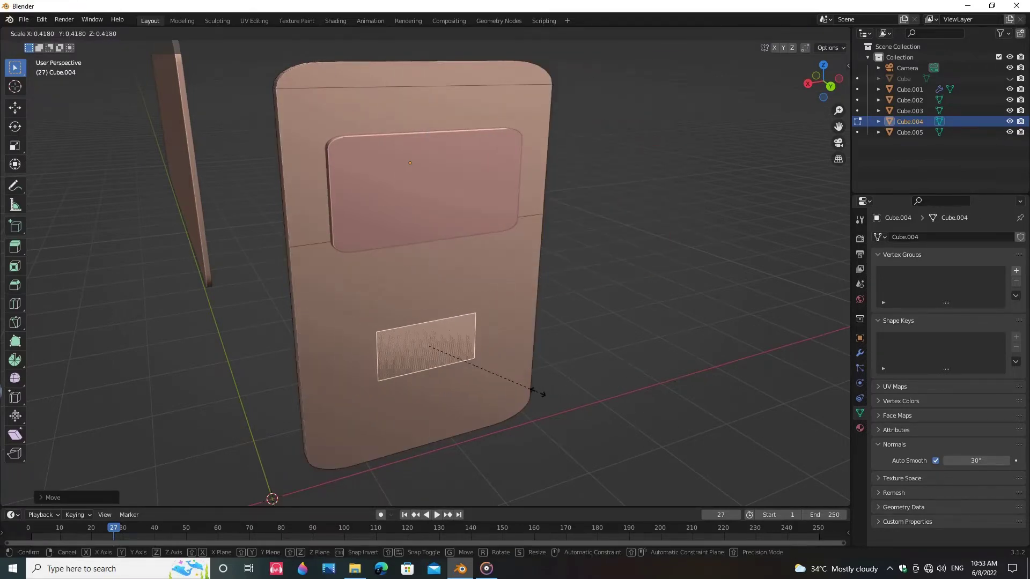
left_click(538, 395)
key("ctrl+KP_1")
key("g")
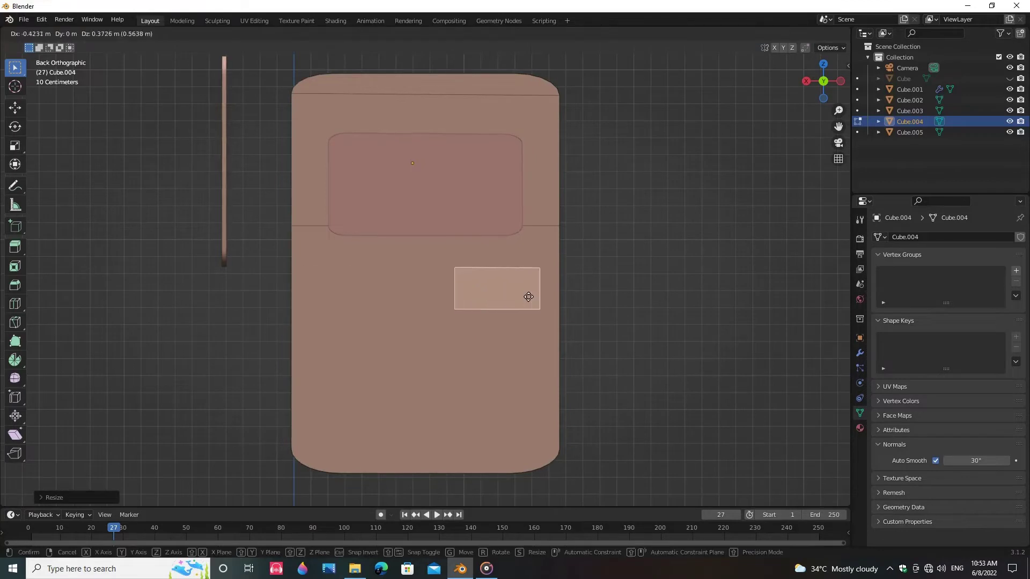
left_click(528, 294)
Step: Shrink the duplicated face further and flatten it to about half its height along Z as a handle strip
key("s")
left_click(577, 324)
middle_click_drag(577, 324, 563, 334)
key("s")
key("z")
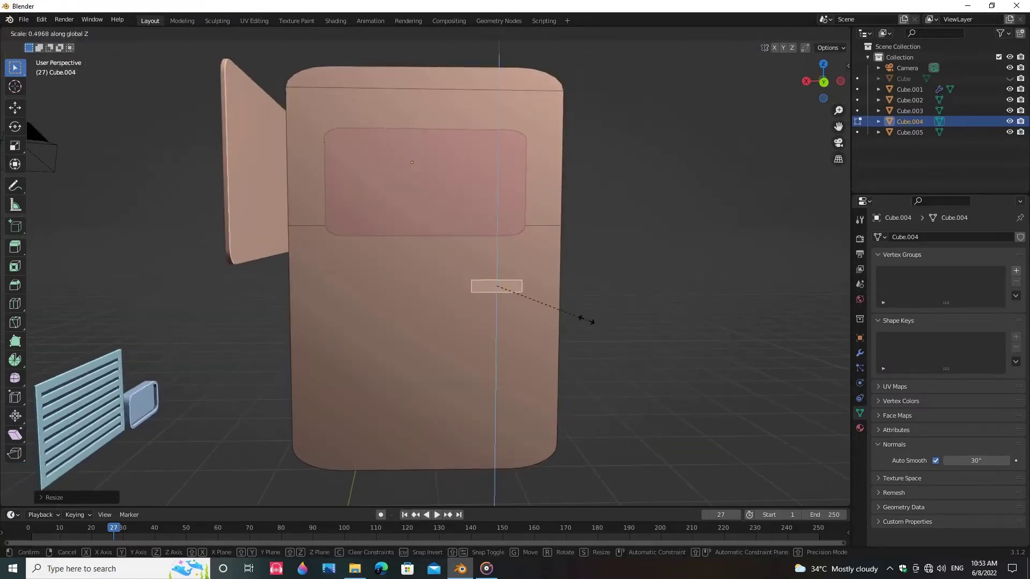
left_click(570, 318)
scroll(604, 361, "up", 5)
scroll(605, 361, "down", 3)
middle_click_drag(472, 349, 540, 352)
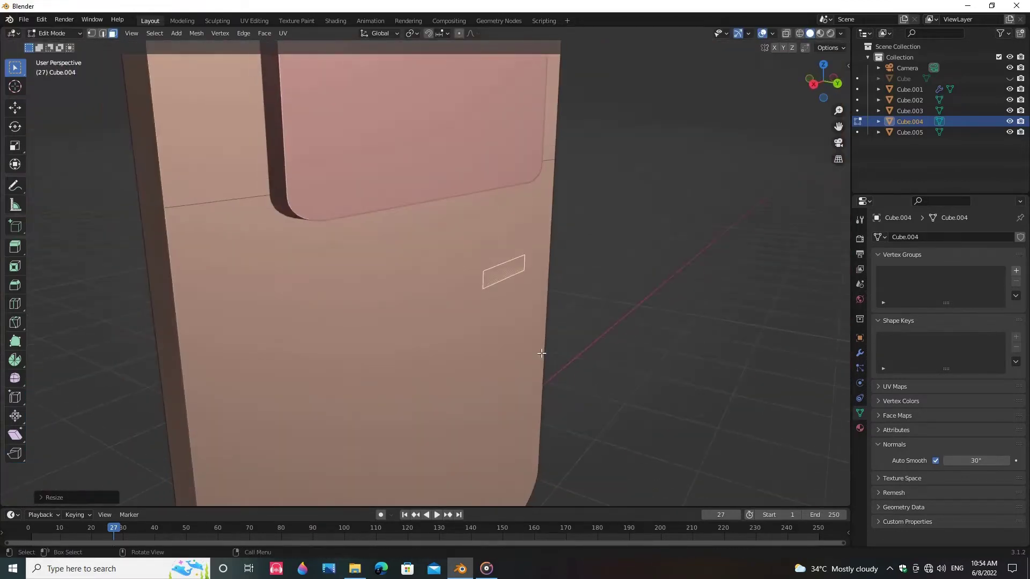
Step: Extrude the handle strip outward from the door and move it down along Z
key("e")
left_click(560, 356)
scroll(617, 356, "up", 4)
middle_click_drag(617, 356, 646, 314)
key("g")
key("z")
left_click(639, 383)
scroll(573, 374, "down", 3)
Step: Bevel the handle and extrude it further into a protruding door handle, ending in Object Mode
key("ctrl+b")
left_click(589, 381)
key("e")
left_click(617, 295)
scroll(669, 349, "down", 5)
key("Tab")
left_click(639, 306)
scroll(639, 305, "down", 3)
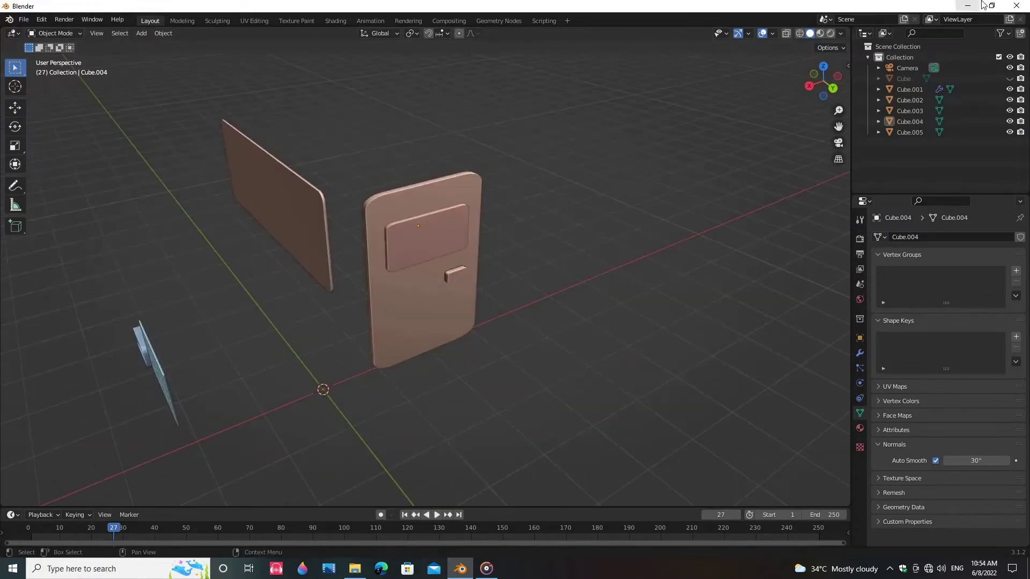
Step: Unhide the vehicle body and mirror the headlight across the Y axis, using Cube as the mirror object
left_click(1010, 79)
middle_click_drag(232, 405, 310, 376)
left_click(860, 353)
left_click(912, 236)
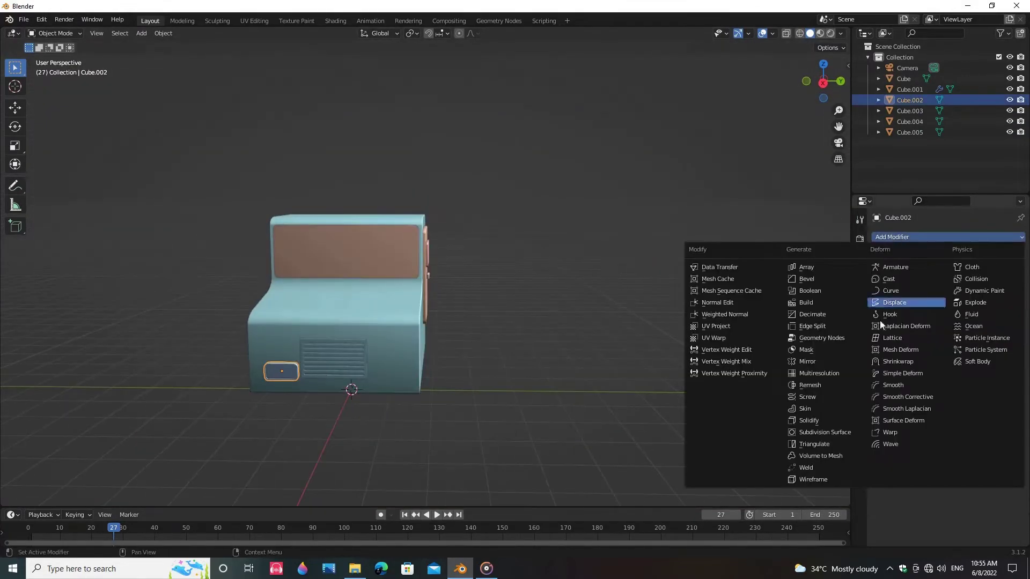
left_click(834, 362)
left_click(1004, 311)
left_click(654, 353)
scroll(653, 353, "up", 3)
middle_click_drag(653, 353, 743, 303)
Step: Move the mirrored headlights along Y to adjust their spacing around the grille
left_click(431, 370)
key("g")
key("x")
key("y")
left_click(416, 386)
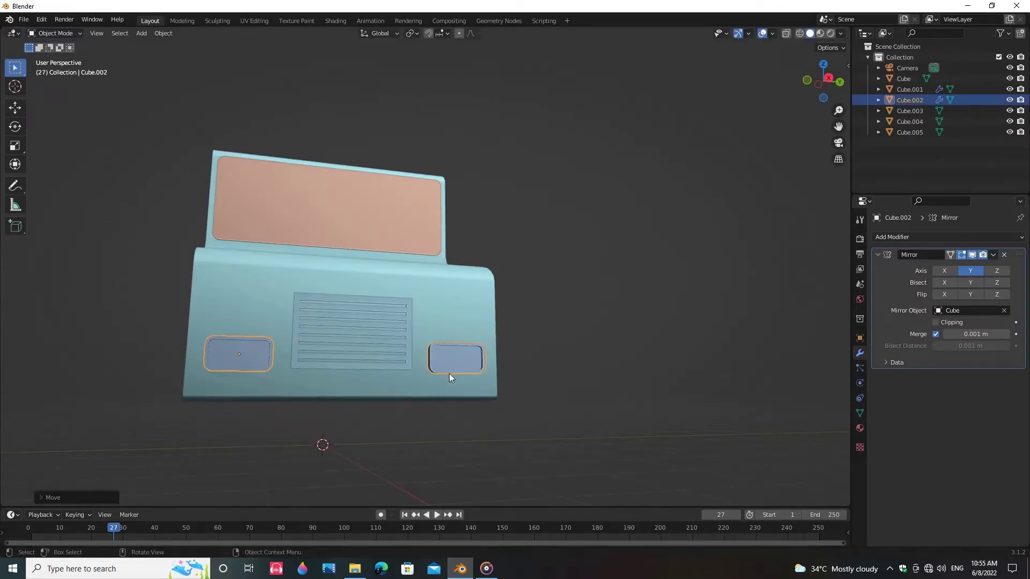
left_click(559, 397)
scroll(559, 398, "down", 3)
middle_click_drag(559, 399, 572, 391)
scroll(515, 382, "up", 1)
Step: Duplicate the body's lower front face and move the copy down along Z below the headlights
left_click(394, 362)
key("Tab")
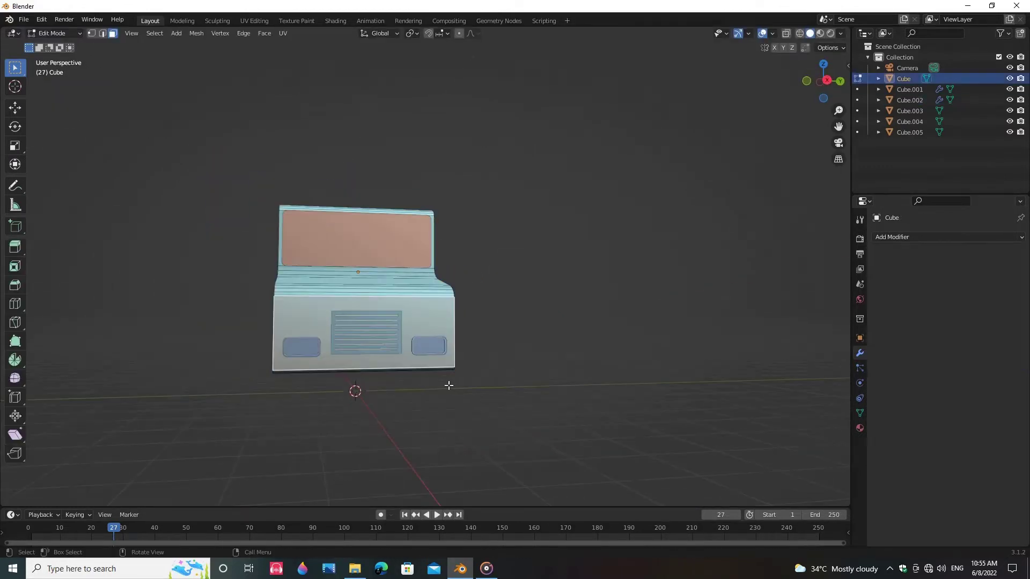
key("shift+d")
right_click(501, 366)
key("g")
key("z")
left_click(556, 431)
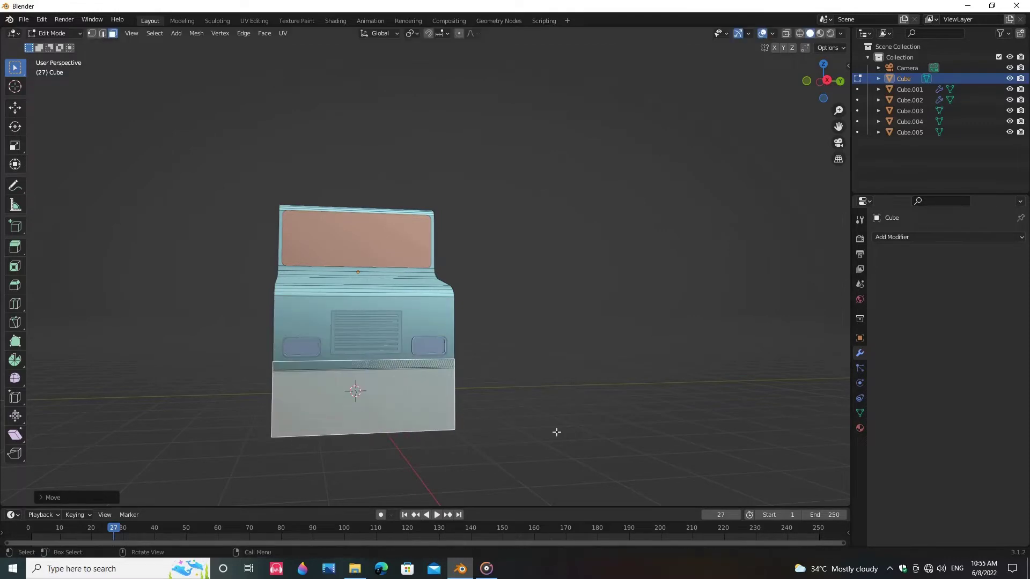
Step: Scale the duplicated front panel down along Z and raise it to overlap the body's lower front edge
key("s")
key("z")
left_click(460, 418)
key("g")
key("z")
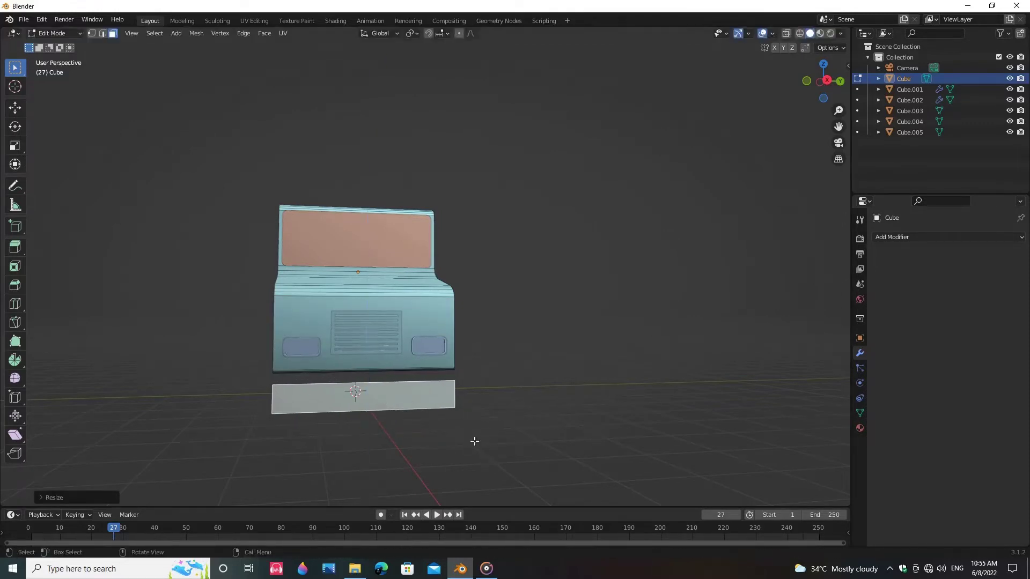
left_click(474, 423)
middle_click_drag(475, 423, 449, 383)
scroll(449, 383, "up", 5)
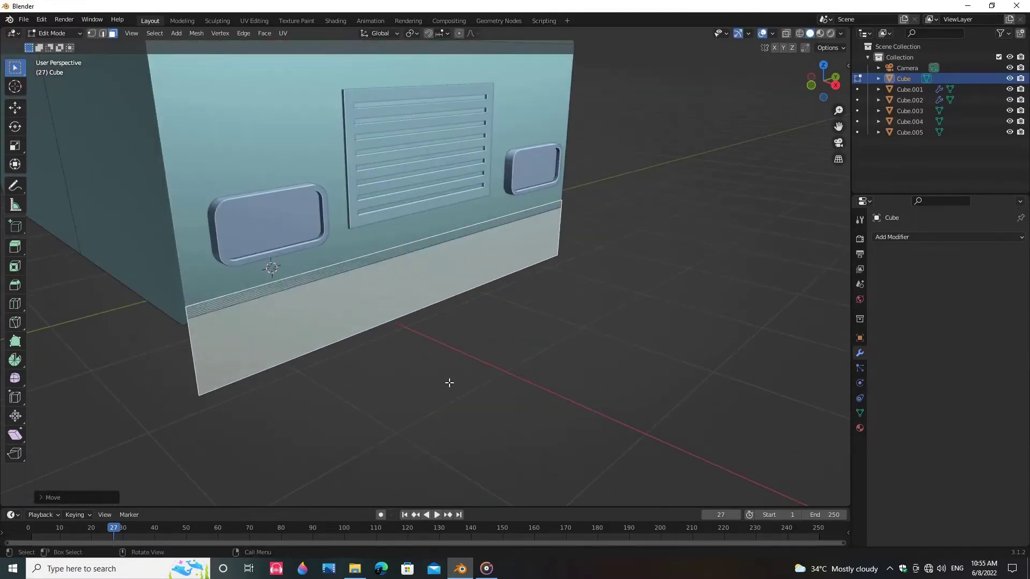
Step: Extrude the bumper panel's side edge backward about 0.47 m along the vehicle's side
middle_click_drag(378, 362, 414, 356)
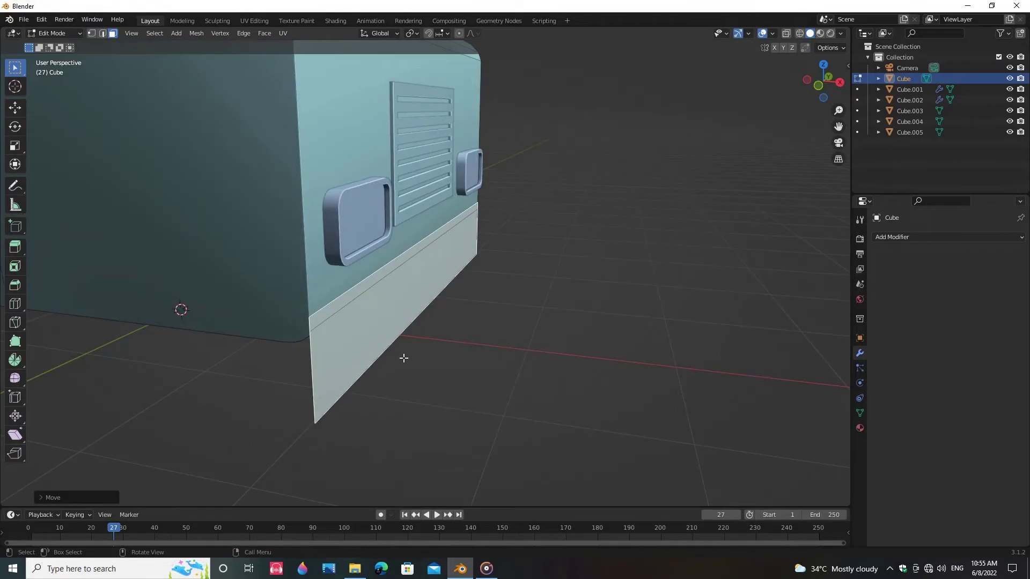
middle_click_drag(404, 358, 448, 348)
key("e")
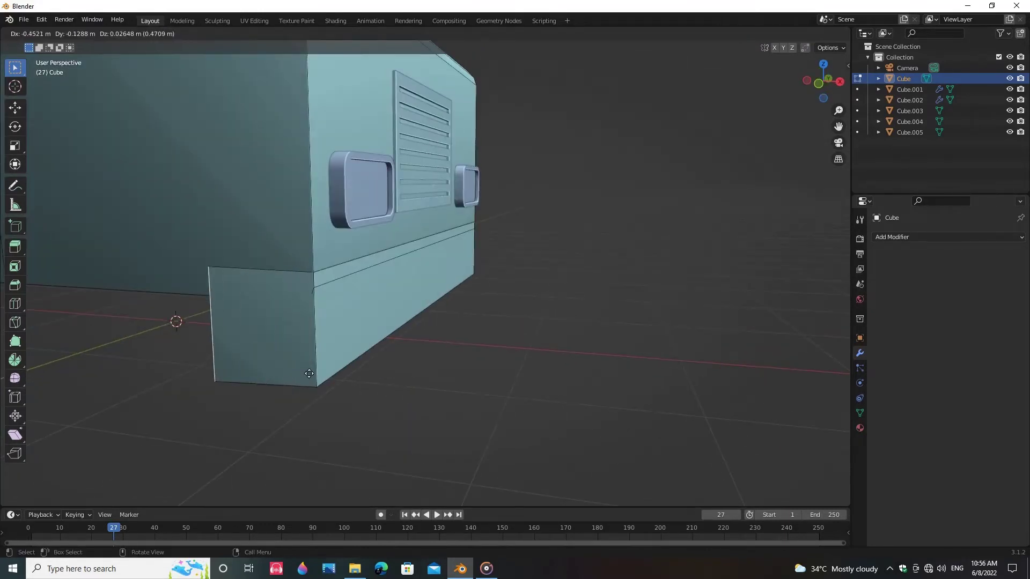
left_click(306, 370)
middle_click_drag(305, 370, 465, 340)
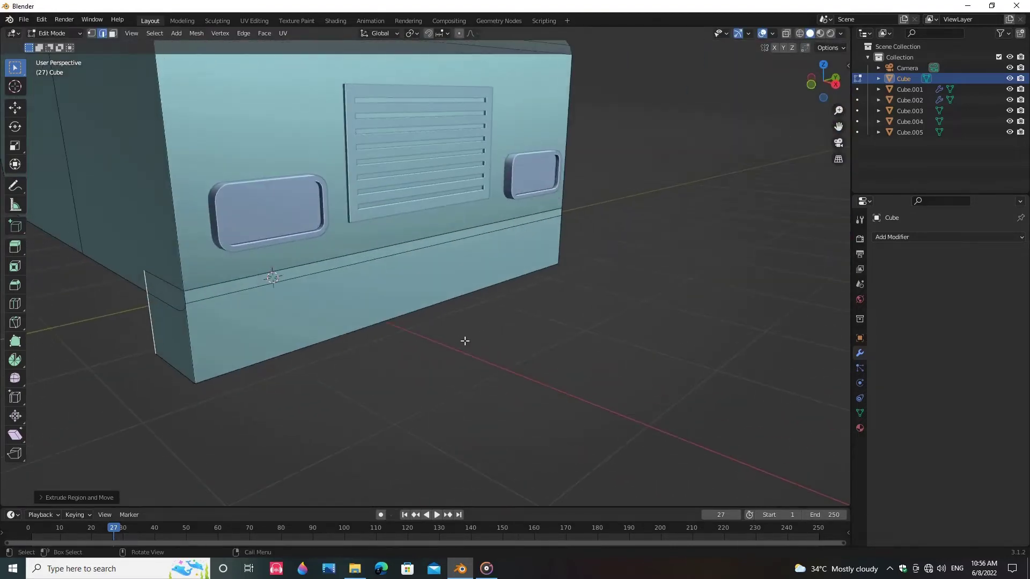
Step: Cut a vertical edge loop through the middle of the bumper panel
left_click(438, 295)
middle_click_drag(438, 296, 497, 300)
left_click_drag(579, 309, 584, 324)
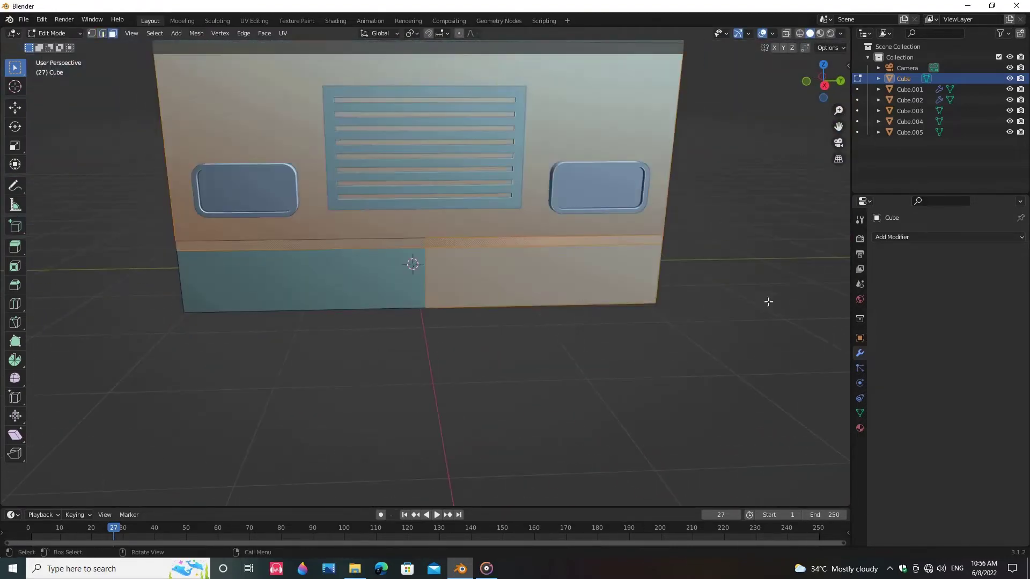
left_click(767, 301)
Step: Select the linked bumper faces and separate them from the body into their own object
middle_click_drag(372, 323, 428, 317)
left_click(358, 302)
key("l")
key("p")
left_click(449, 349)
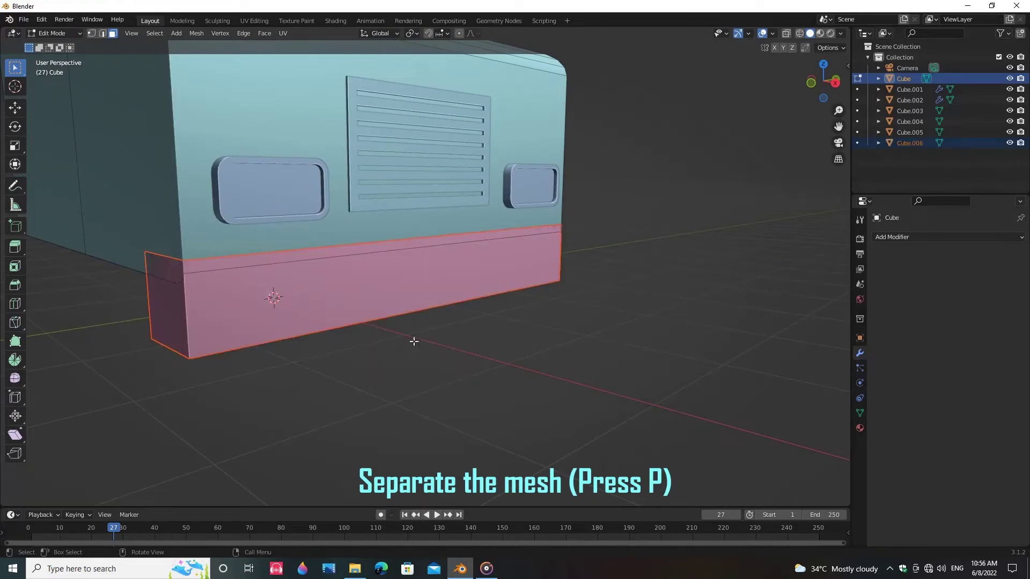
Step: Delete the half of the bumper without the side extension, using X-ray to select it
key("Tab")
left_click(402, 286)
key("Tab")
middle_click_drag(504, 316, 449, 317)
left_click(786, 34)
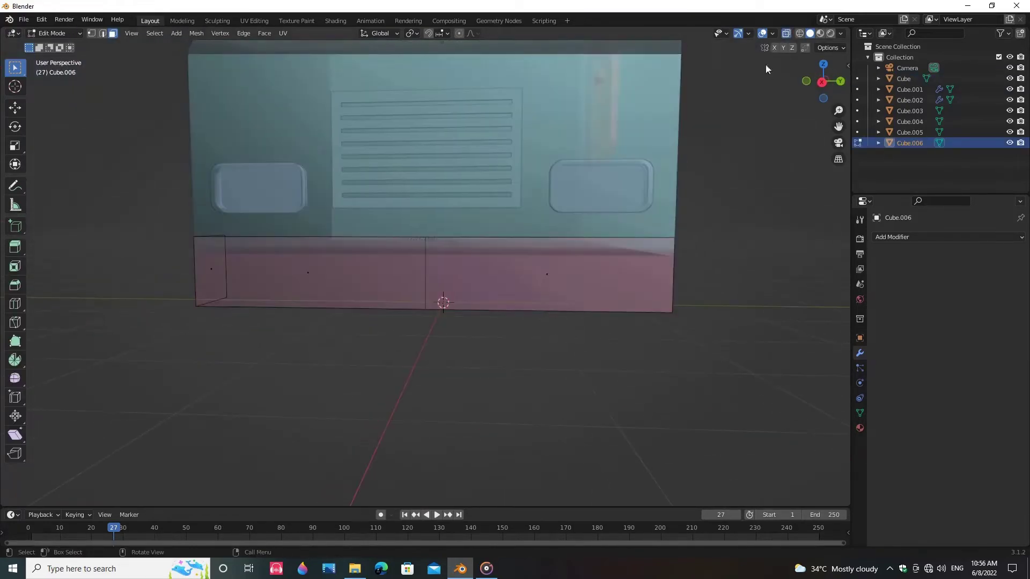
left_click_drag(523, 217, 766, 377)
key("x")
left_click(639, 376)
middle_click_drag(507, 290, 573, 303)
key("Tab")
left_click(572, 301)
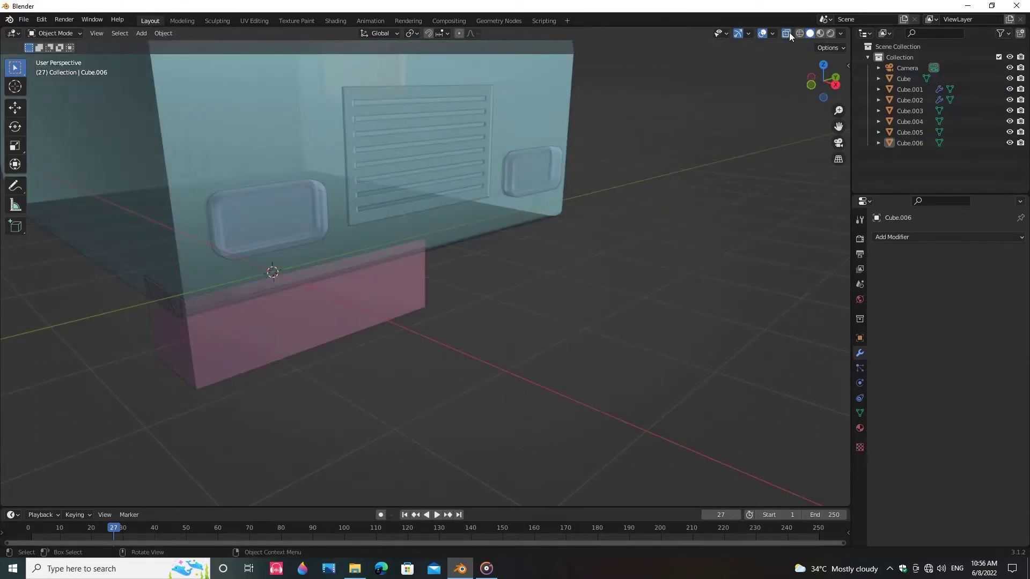
left_click(786, 33)
Step: Add a Mirror modifier to the bumper on the Y axis with Cube as the mirror object
left_click(378, 293)
left_click(896, 237)
left_click(811, 362)
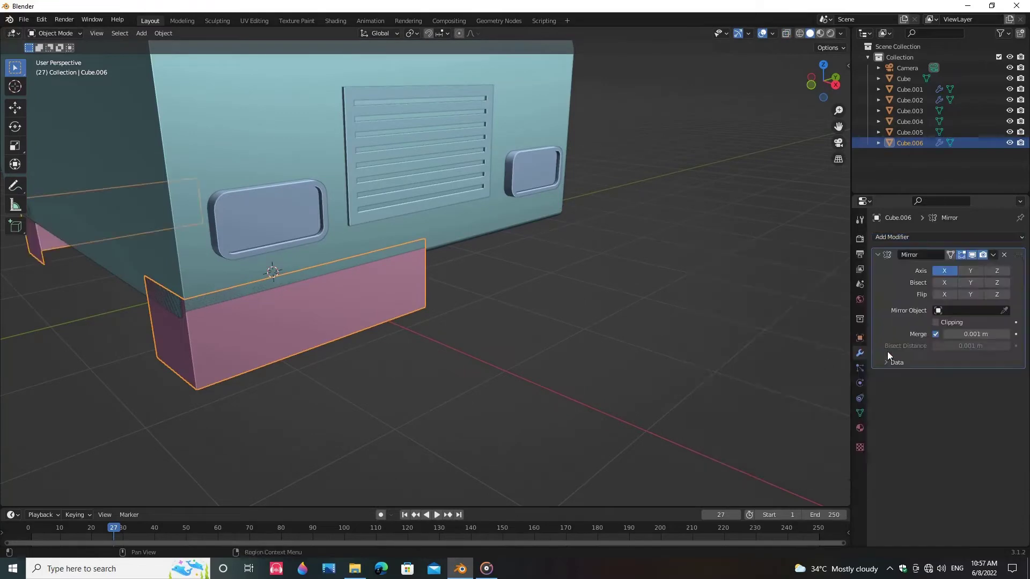
left_click(971, 272)
middle_click_drag(698, 322, 620, 323)
left_click(1004, 310)
middle_click_drag(617, 375, 466, 384)
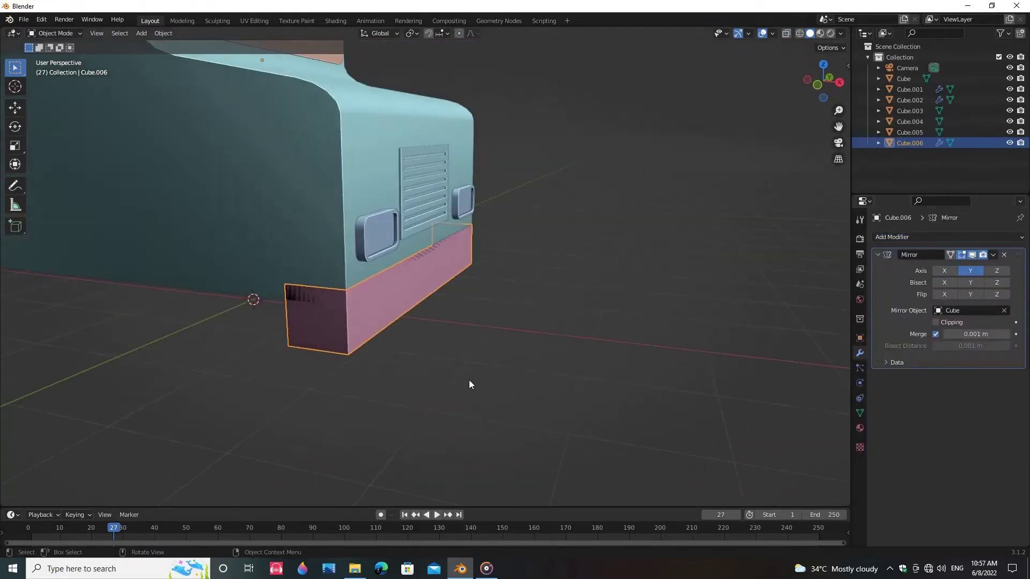
Step: Add a Solidify modifier to the bumper and adjust its thickness
left_click(947, 236)
left_click(829, 420)
left_click_drag(947, 420, 1028, 409)
middle_click_drag(606, 388, 746, 379)
left_click(878, 377)
Step: Add a Bevel modifier to the bumper with 3 segments and an amount of 0.013 m
left_click(947, 236)
left_click(808, 292)
left_click(878, 255)
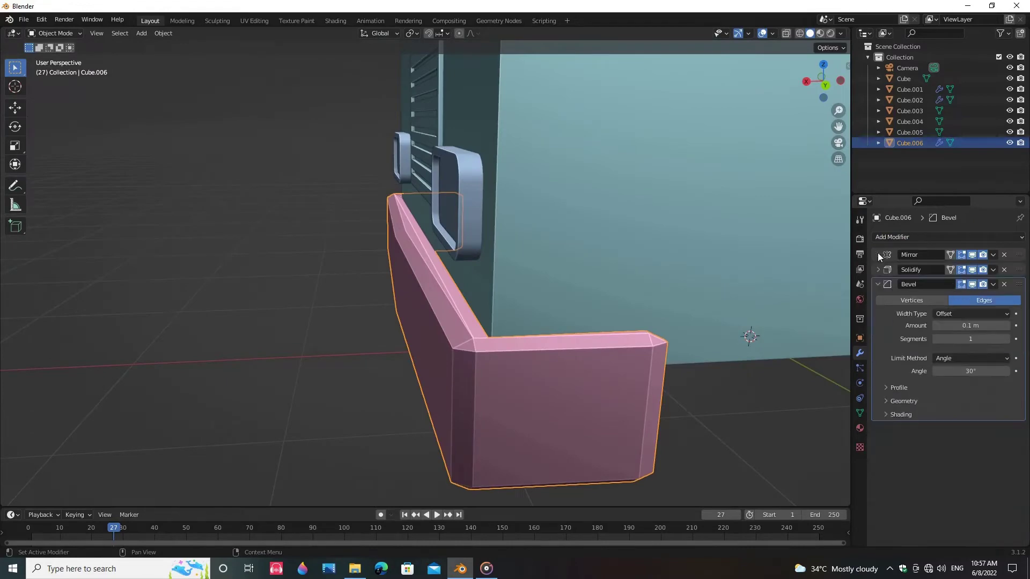
left_click(1007, 339)
left_click(1006, 339)
left_click(1006, 339)
left_click(861, 413)
middle_click_drag(510, 384, 516, 346)
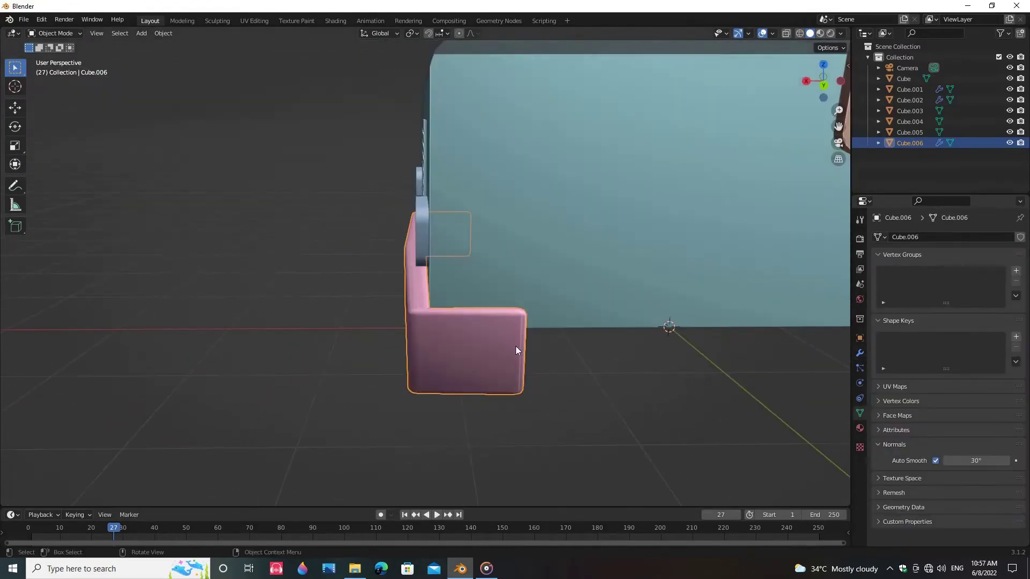
left_click(860, 353)
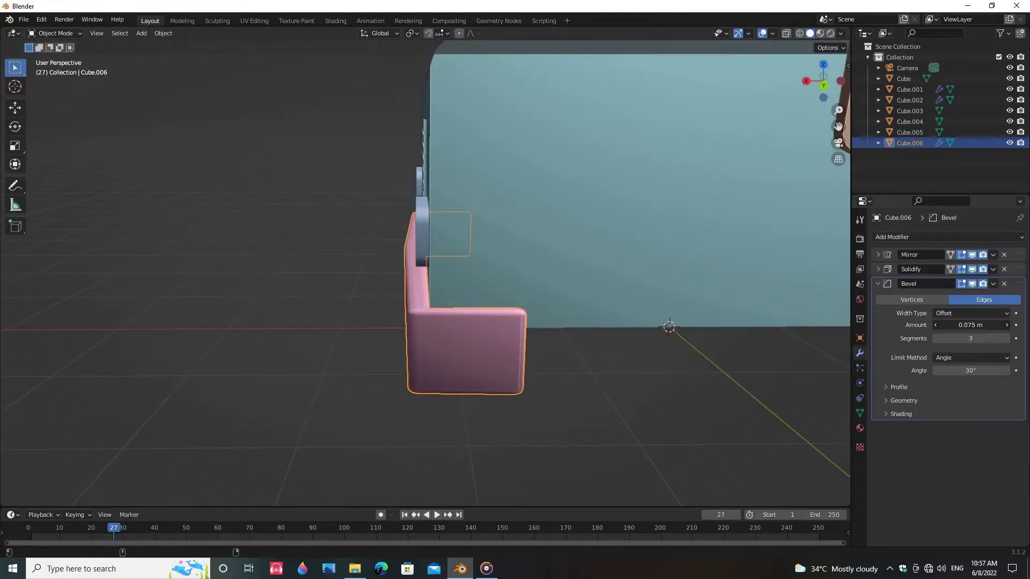
left_click_drag(971, 325, 944, 325)
middle_click_drag(564, 424, 593, 305)
scroll(586, 357, "up", 4)
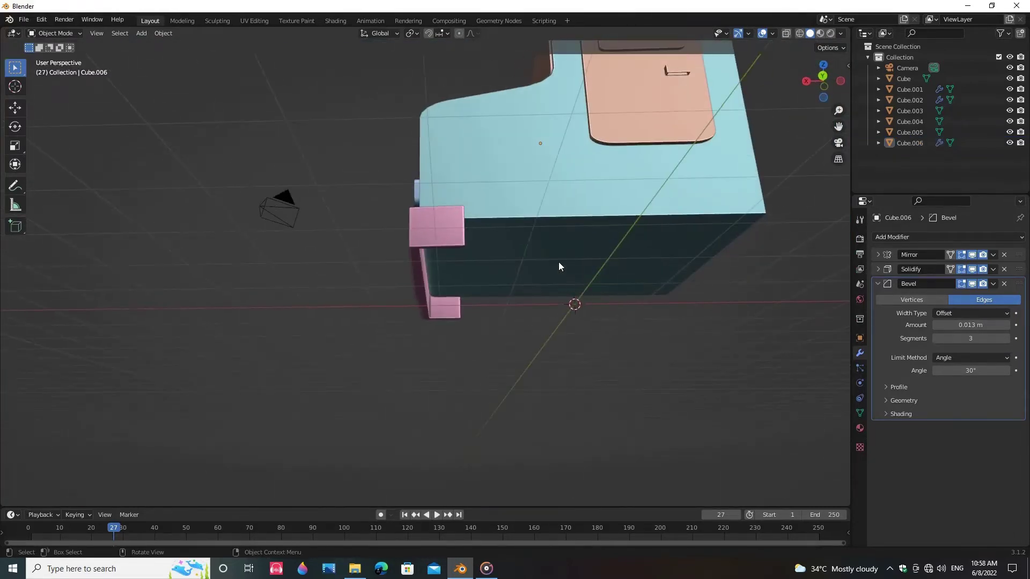
Step: Select the body's two underside faces and lower them about 0.34 m along Z
left_click(558, 263)
middle_click_drag(559, 263, 507, 241)
key("Tab")
left_click(510, 252)
left_click(601, 263, "shift")
key("g")
key("z")
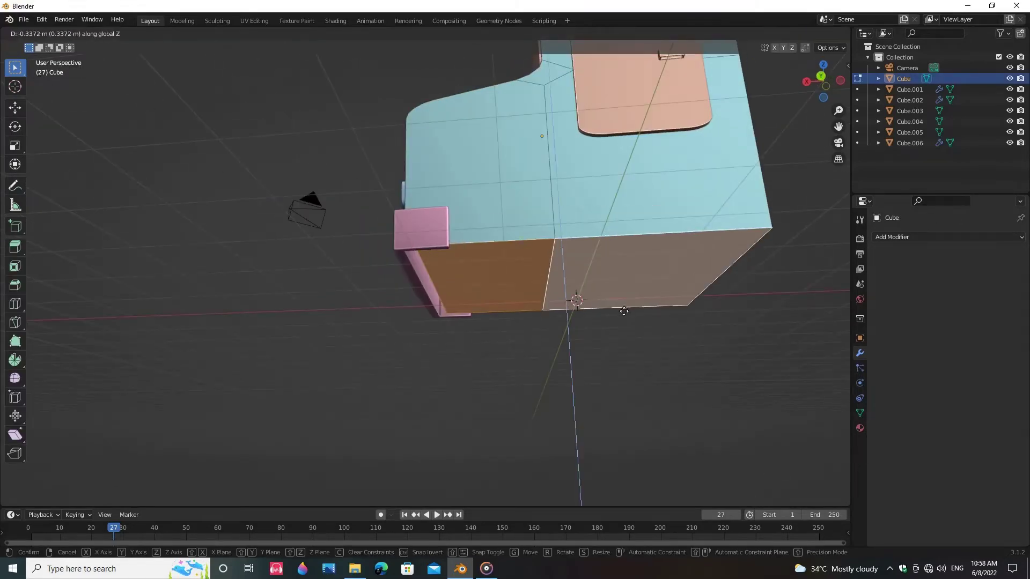
left_click(622, 312)
Step: Reselect both underside faces of the body and fine-tune their position level with the bumper's lower edge
scroll(628, 343, "down", 3)
middle_click_drag(577, 359, 569, 333)
left_click(483, 271)
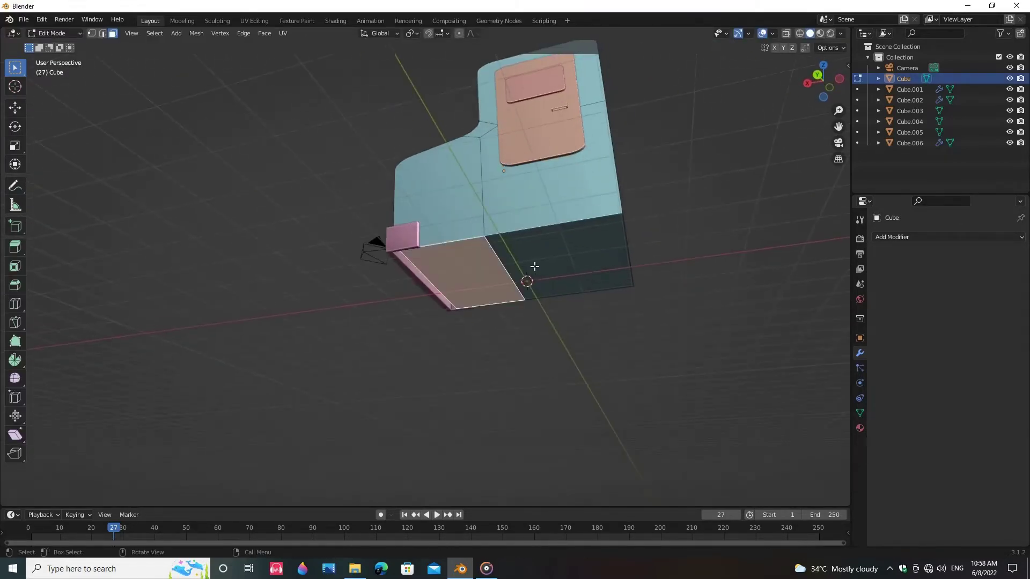
left_click(552, 264, "shift")
key("g")
left_click(633, 350)
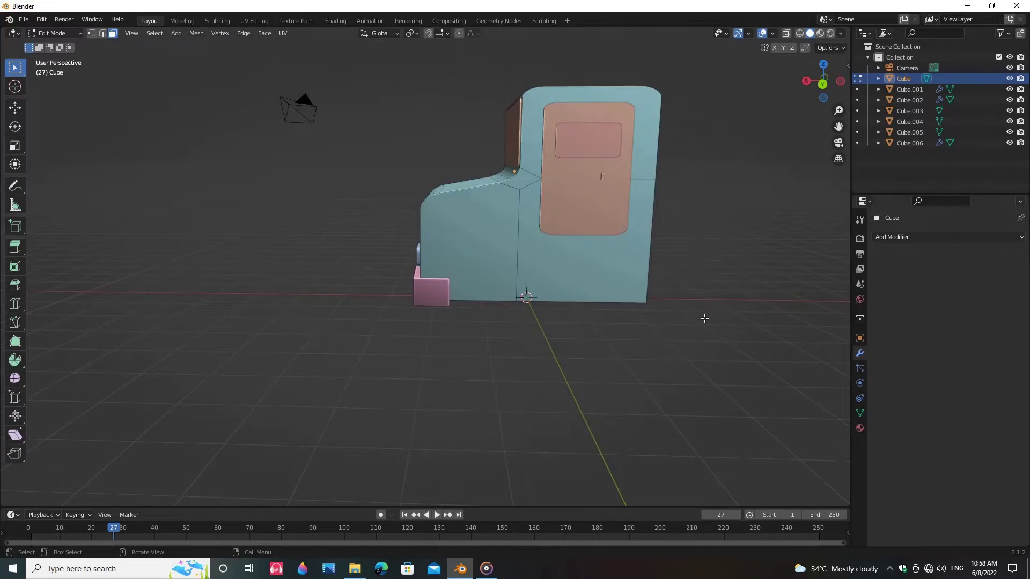
middle_click_drag(709, 323, 690, 324)
scroll(690, 324, "up", 2)
scroll(677, 309, "down", 2)
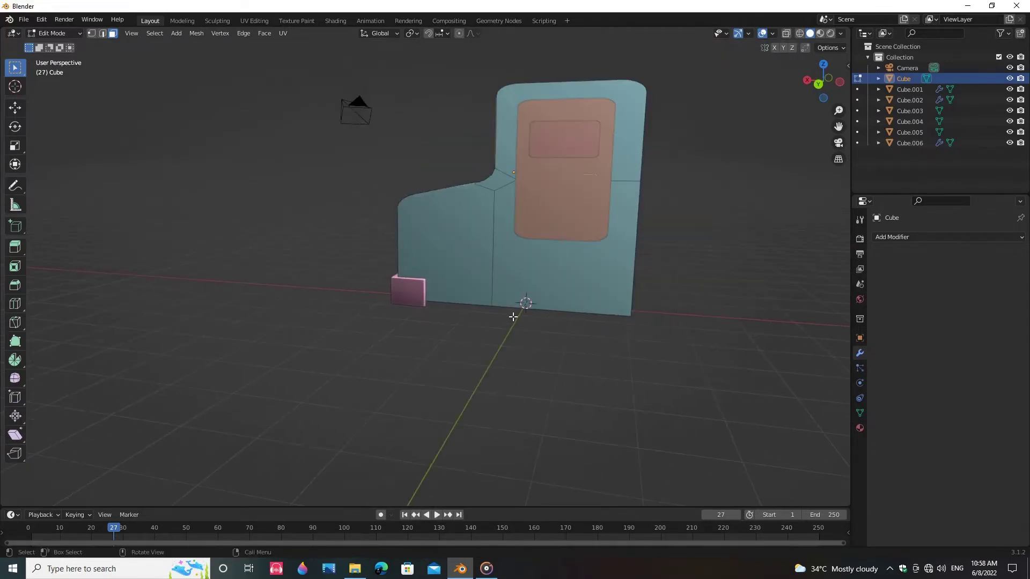
scroll(595, 296, "up", 2)
key("shift+a")
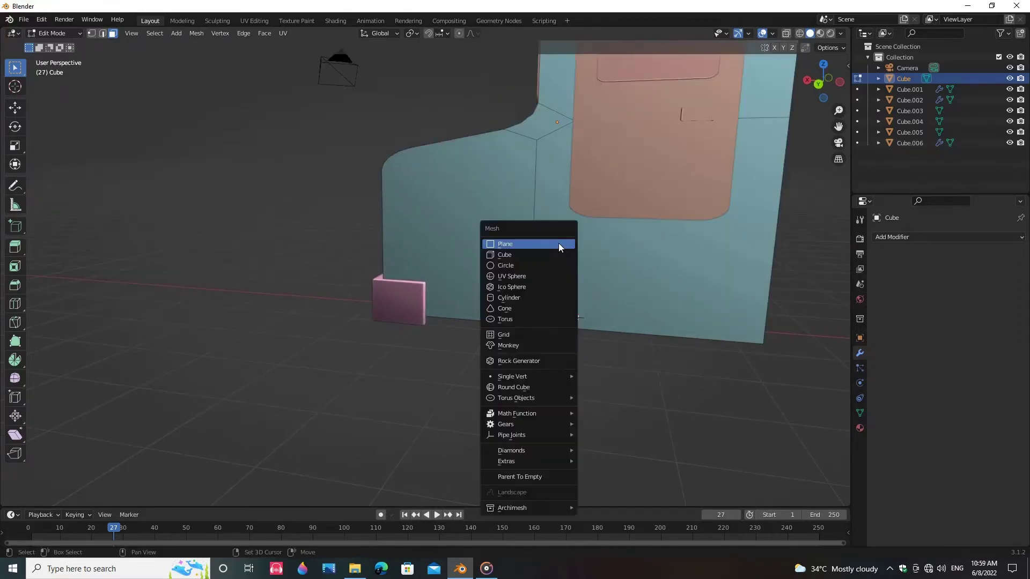
key("Tab")
scroll(699, 382, "down", 3)
Step: Duplicate the body's lower rear face in place and separate the copy into its own object
middle_click_drag(715, 357, 478, 306)
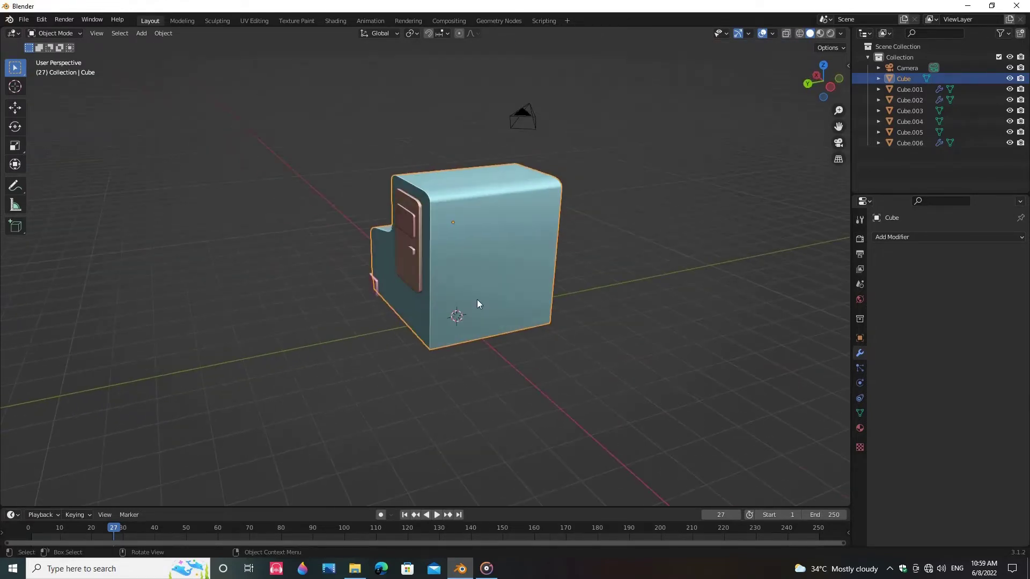
key("Tab")
key("shift+d")
right_click(597, 394)
key("p")
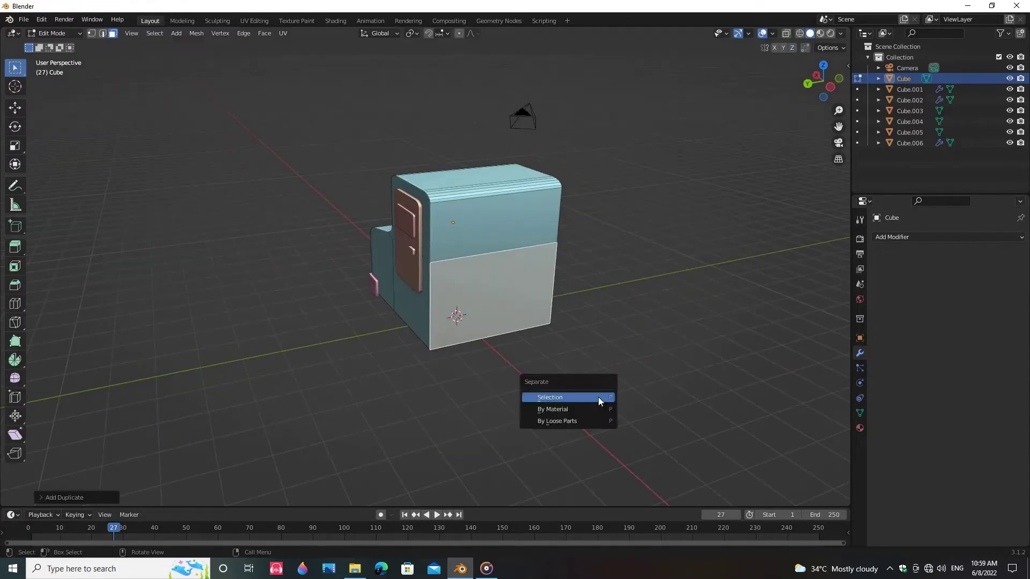
left_click(599, 400)
key("Tab")
Step: Set the separated rear panel's origin to its geometry
left_click(497, 301)
right_click(519, 327)
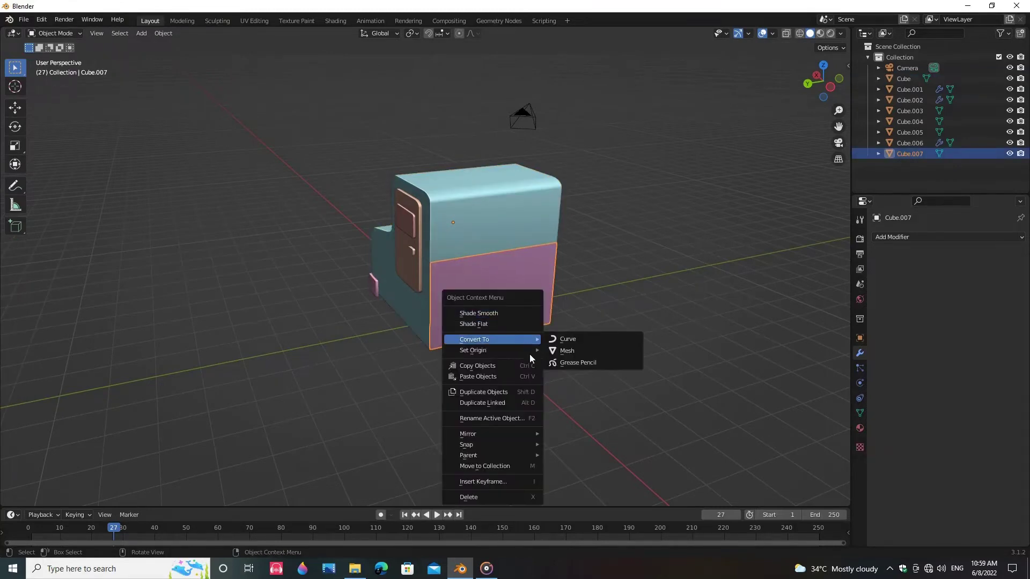
mouse_move(536, 350)
left_click(596, 361)
middle_click_drag(595, 361, 519, 339)
scroll(515, 333, "up", 5)
left_click(446, 282)
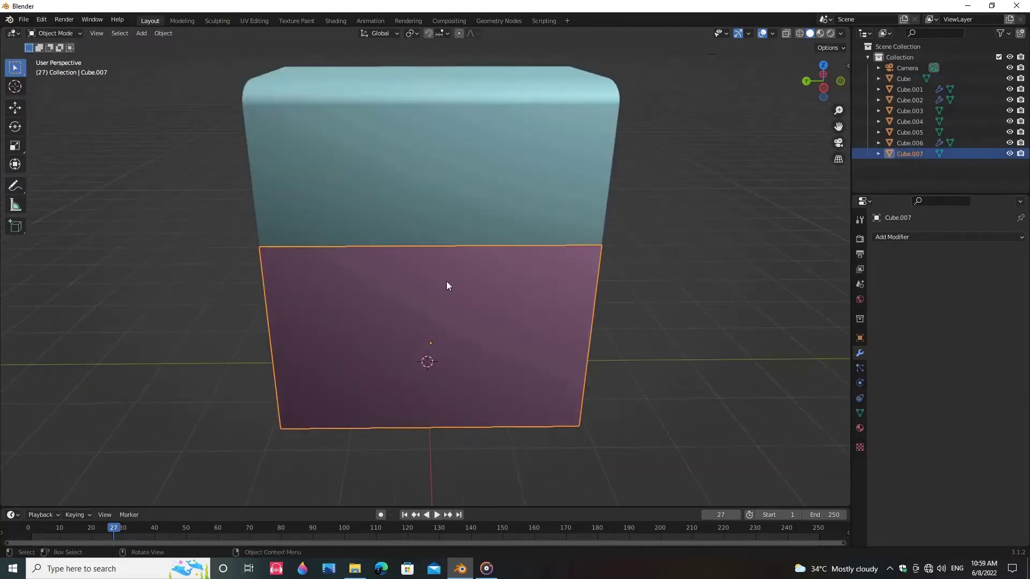
Step: Raise the separated rear panel's upper edge along Z until it stands above the cab roof
key("Tab")
left_click(458, 252)
key("2")
left_click(458, 246)
key("g")
key("z")
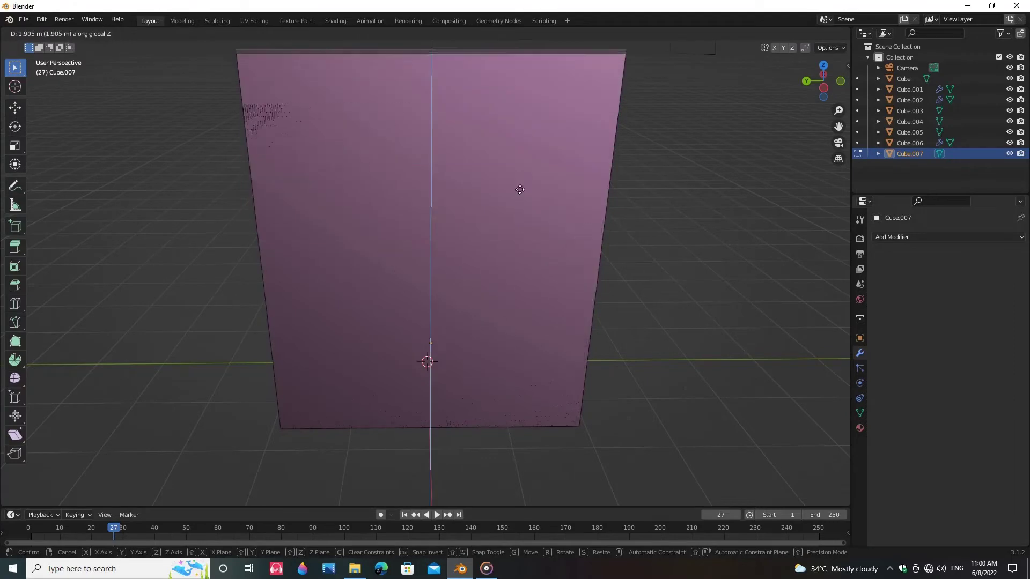
left_click(521, 189)
scroll(521, 269, "down", 6)
middle_click_drag(521, 277, 607, 294)
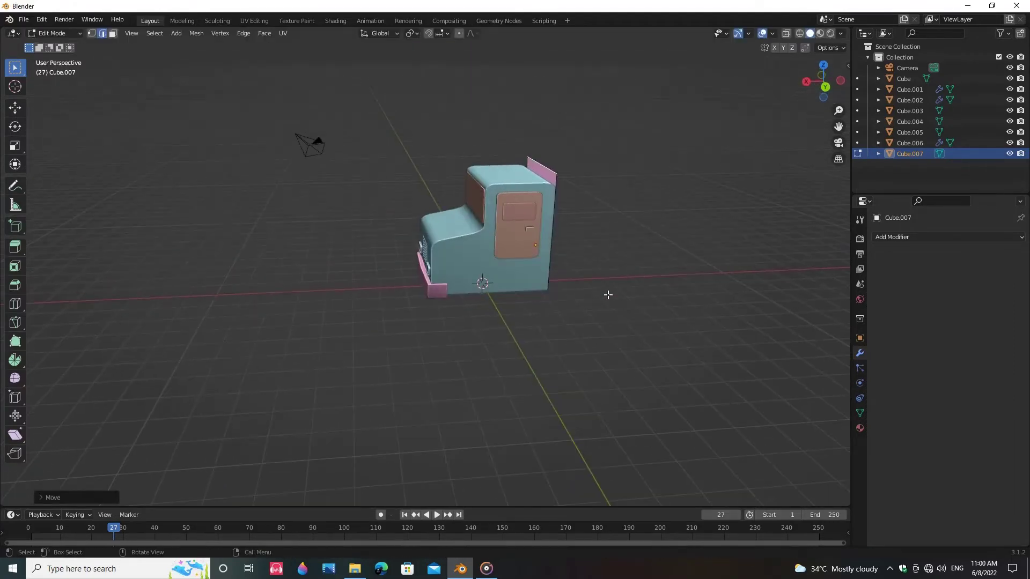
key("g")
key("z")
left_click(614, 283)
Step: Extrude the rear panel about 6.4 m backward into a cargo box and inset the selected face
middle_click_drag(684, 343, 572, 286)
key("Tab")
key("Tab")
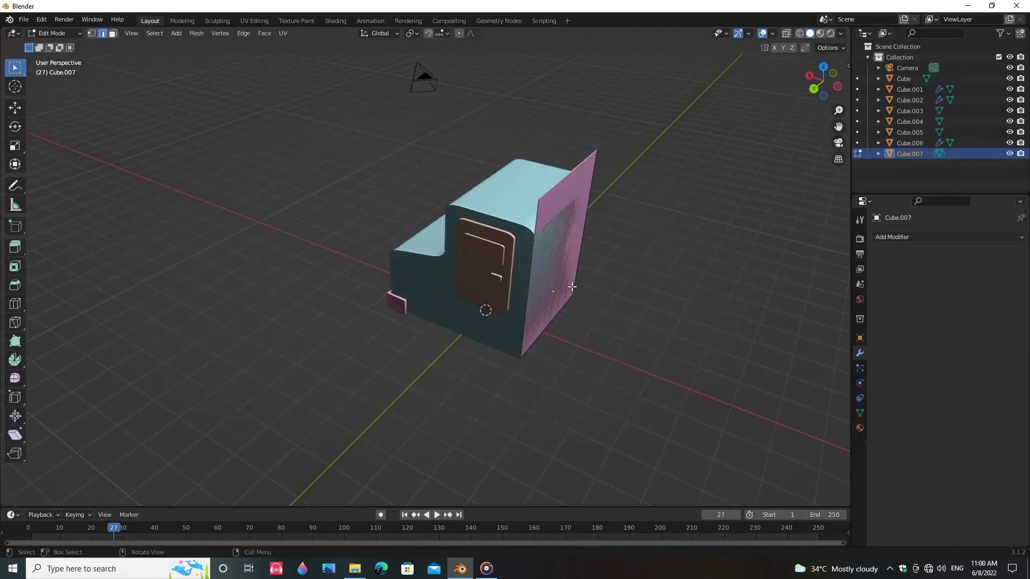
key("e")
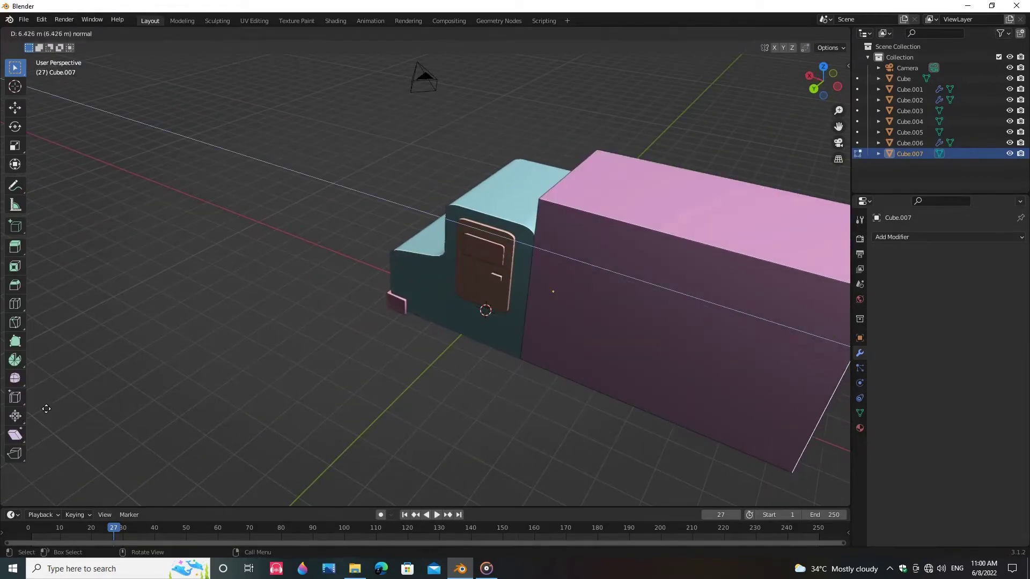
left_click(46, 409)
middle_click_drag(113, 394, 655, 407)
key("i")
left_click(589, 417)
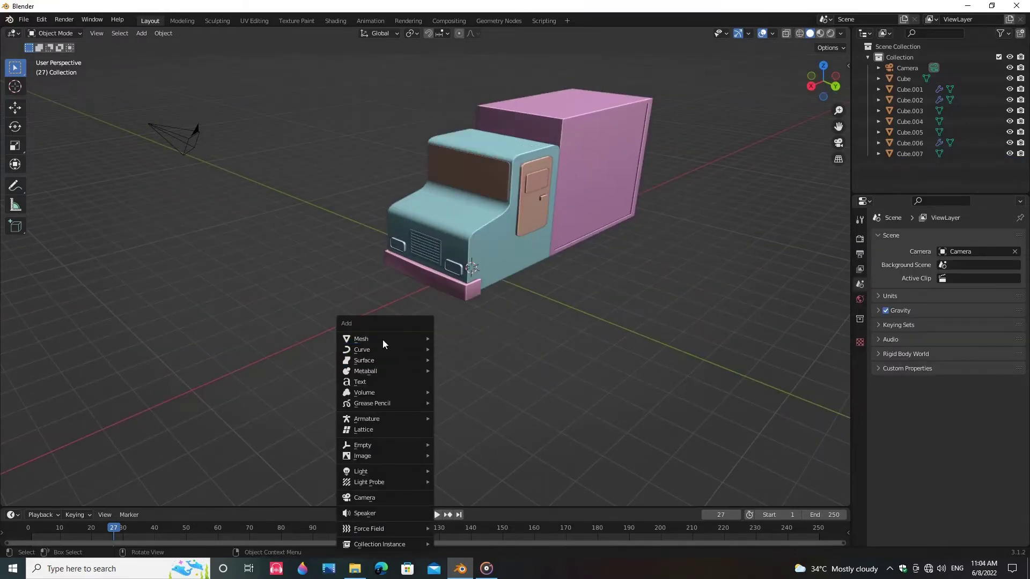
Step: Add a cylinder mesh for the wheel and rotate it about X so it lies on its side
mouse_move(382, 339)
left_click(467, 129)
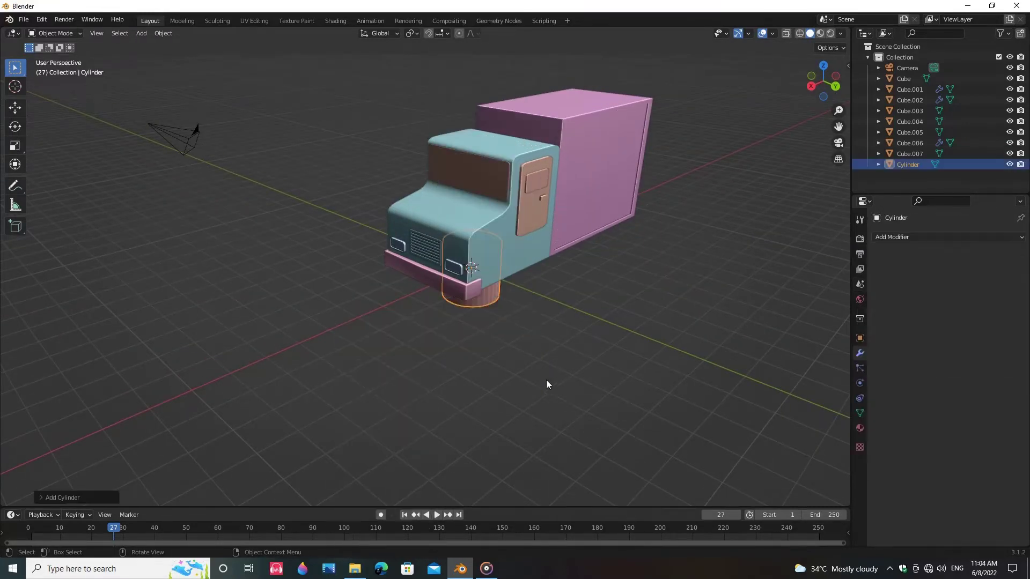
key("r")
key("x")
left_click(526, 378)
Step: Move the wheel cylinder out along Y beside the cab and scale it thinner along Y
key("g")
key("y")
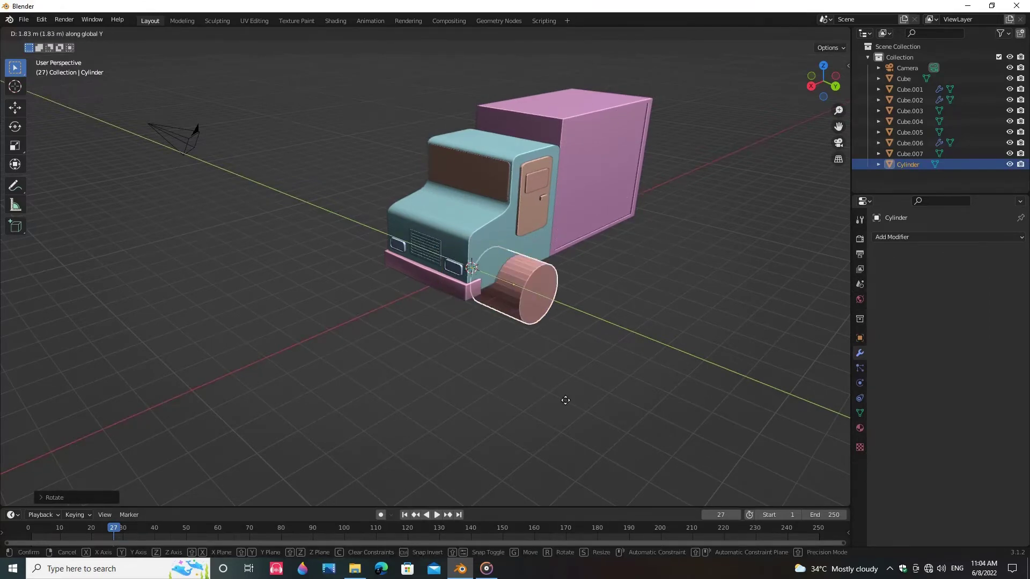
left_click(636, 391)
middle_click_drag(636, 391, 610, 377)
scroll(610, 378, "up", 2)
scroll(612, 395, "up", 1)
key("s")
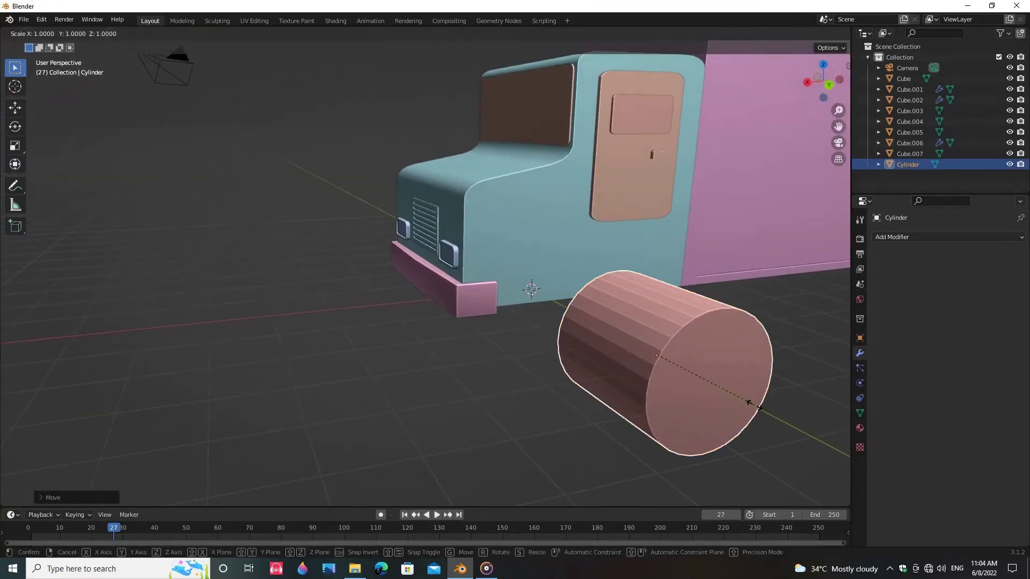
key("y")
left_click(717, 408)
Step: Shade the wheel smooth with Auto Smooth at 30° and move it about 1.9 m back along Y toward the cab
scroll(714, 401, "down", 1)
right_click(710, 398)
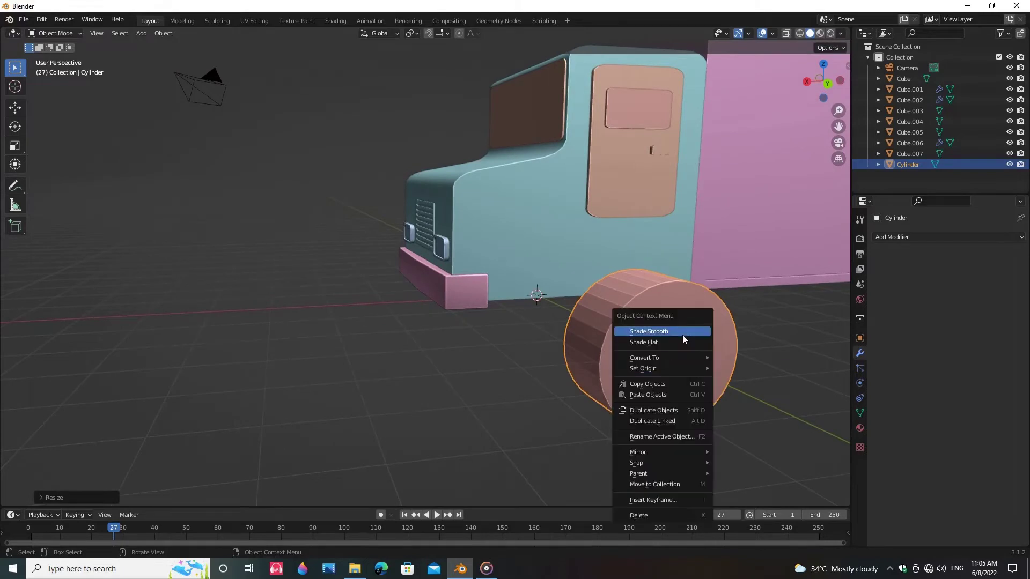
left_click(682, 335)
key("g")
key("y")
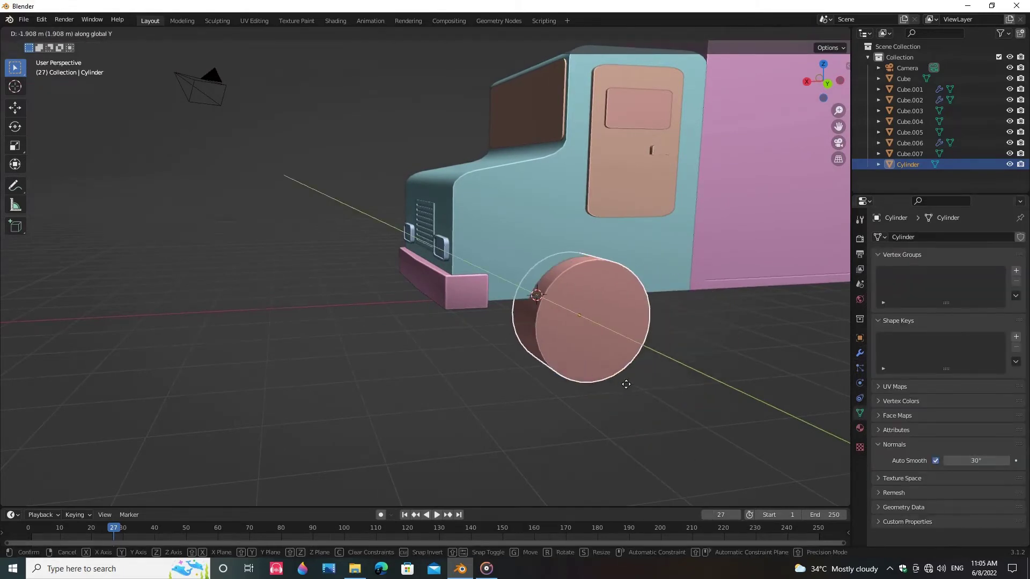
left_click(630, 384)
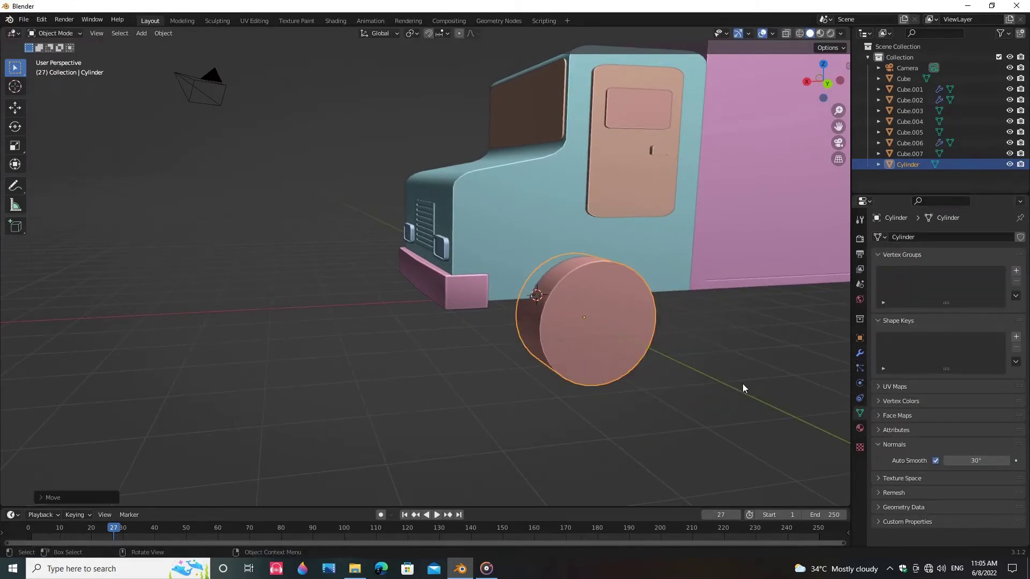
Step: Select both circular faces of the wheel cylinder and try to bevel their edges
middle_click_drag(742, 384, 706, 389)
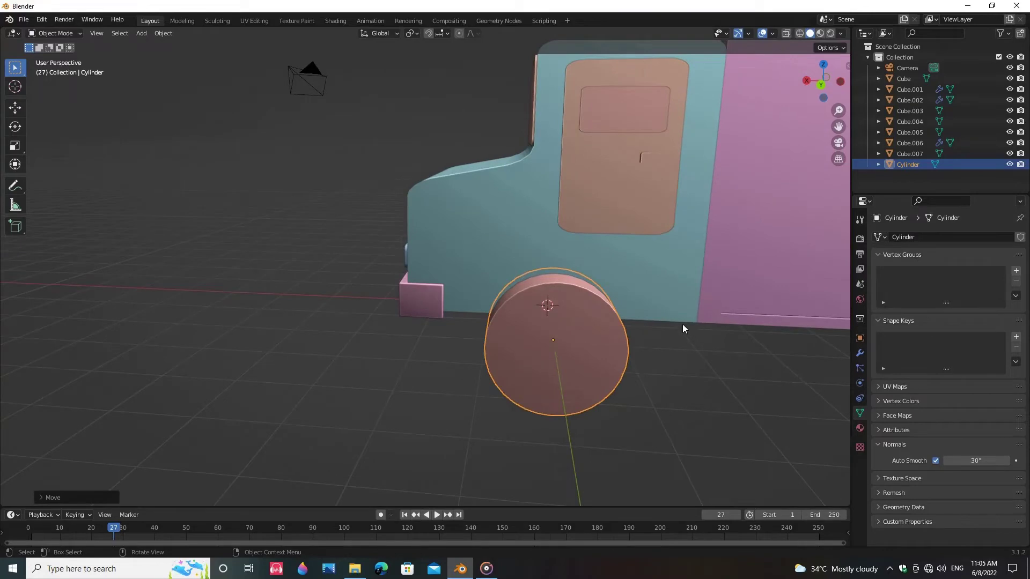
middle_click_drag(603, 361, 655, 385)
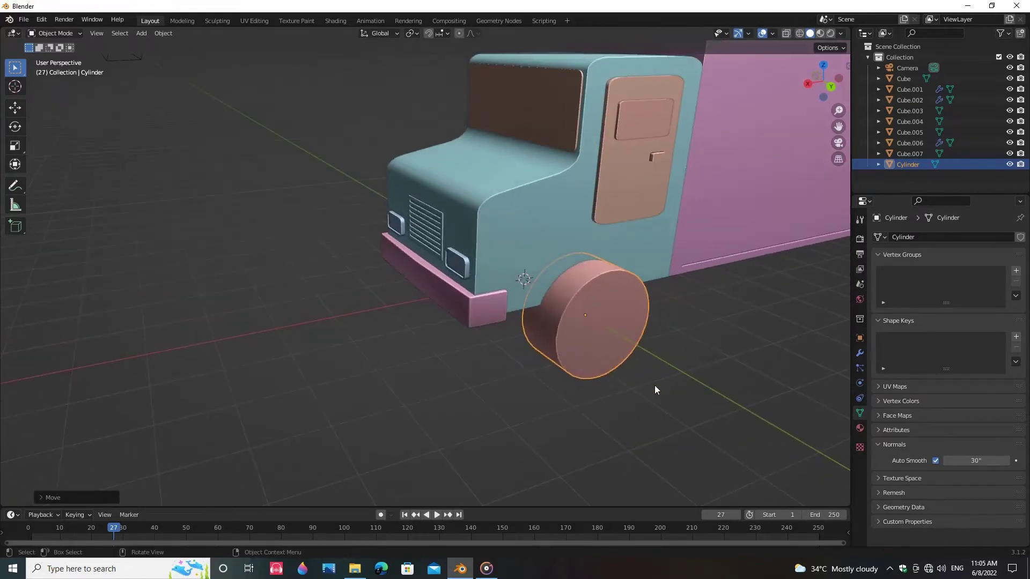
key("Tab")
middle_click_drag(713, 356, 773, 398)
left_click(432, 349, "shift")
middle_click_drag(433, 349, 346, 369)
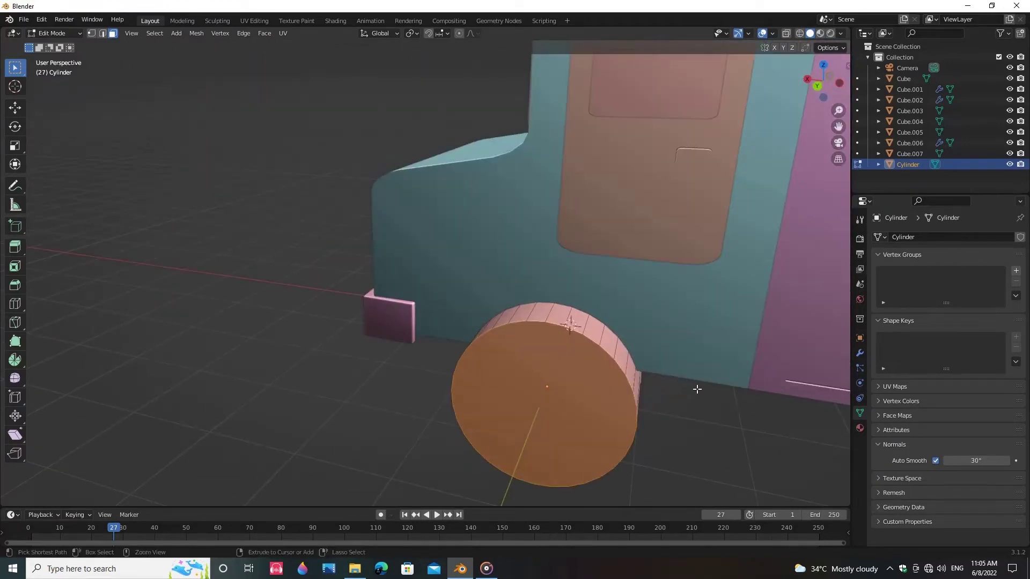
scroll(710, 382, "down", 6)
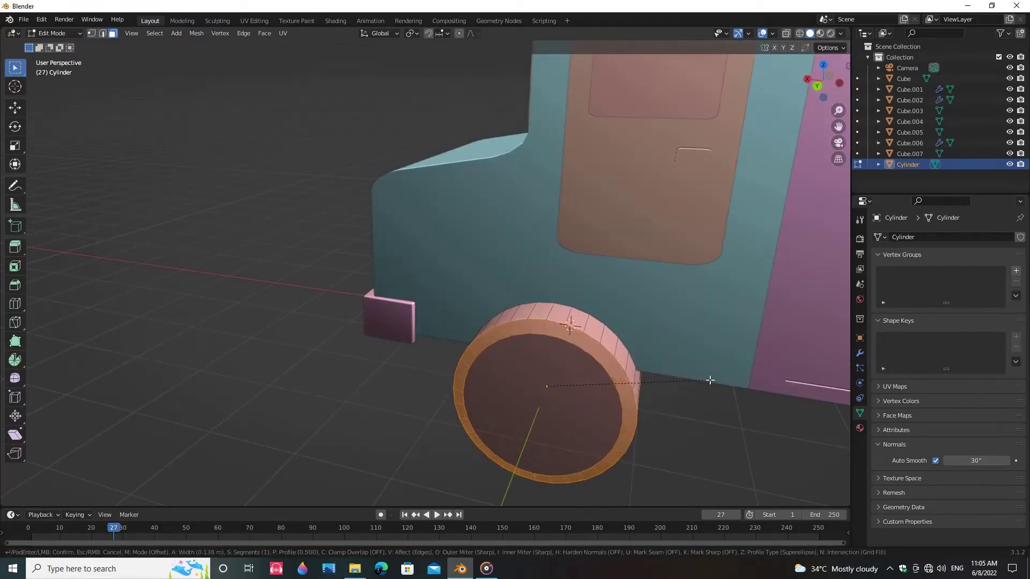
left_click(703, 400)
Step: Apply the wheel's scale and bevel both circular faces' edges about 0.1 m with 7 segments
key("Tab")
key("ctrl+a")
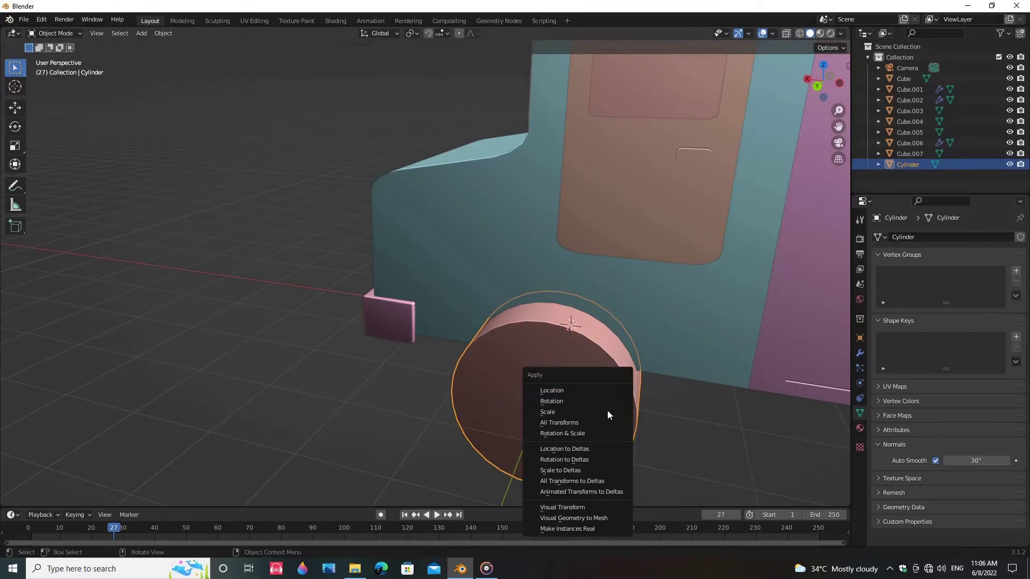
left_click(607, 408)
key("Tab")
key("ctrl+b")
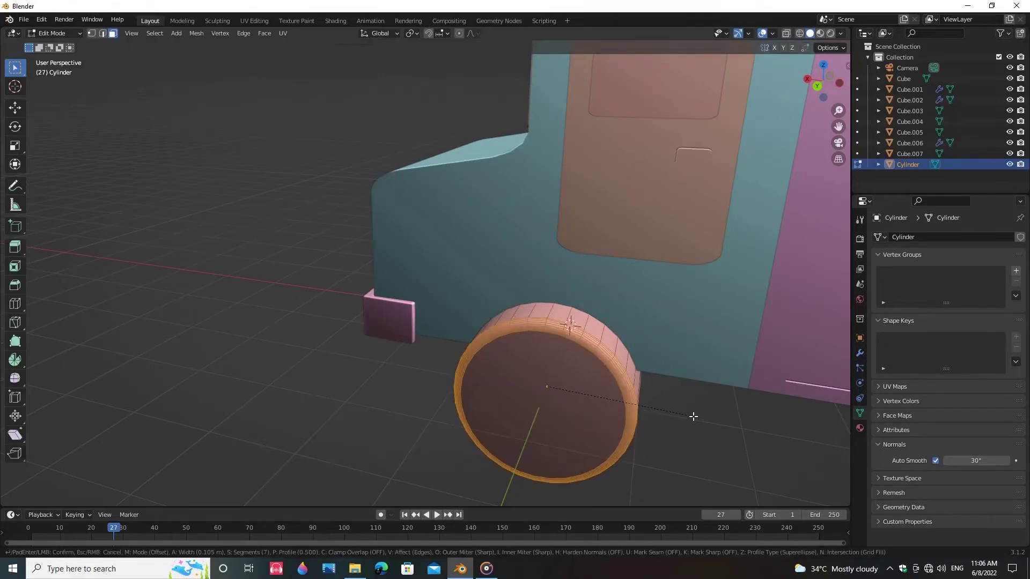
left_click(694, 417)
Step: Inset and shrink the wheel's outer circular face, and extrude it inward to form a recess
left_click(604, 362)
mouse_move(693, 417)
middle_mouse_down()
mouse_move(696, 396)
mouse_move(609, 427)
mouse_move(643, 438)
mouse_move(693, 430)
middle_mouse_up()
key("i")
left_click(703, 414)
key("s")
left_click(643, 438)
key("e")
left_click(647, 434)
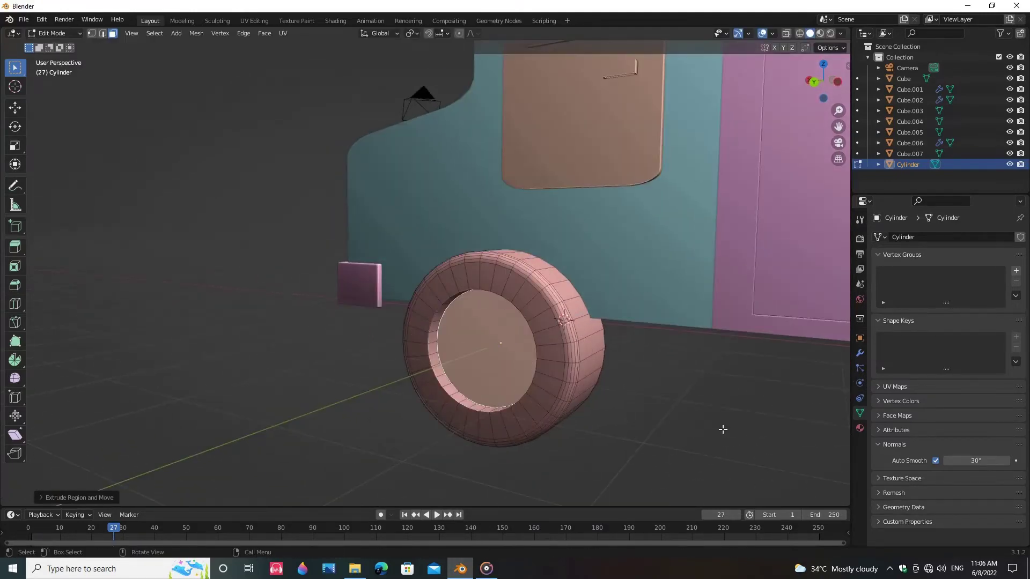
Step: Scale down the disc inside the recess and move it about 0.1 m outward along Y as a hub
key("s")
left_click(657, 406)
key("g")
key("y")
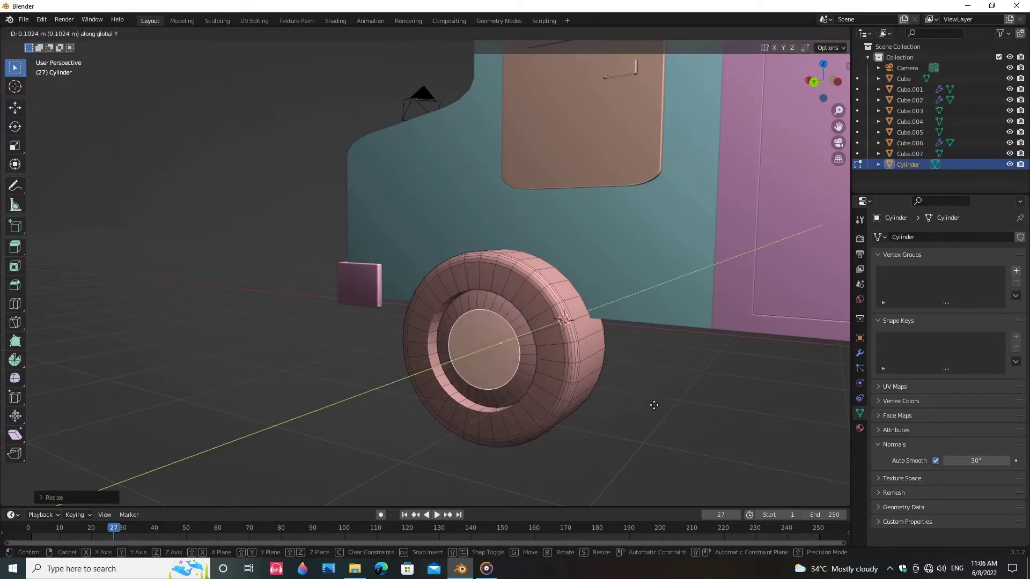
left_click(654, 405)
Step: Bevel the edge of the raised hub disc with 5 segments to round it
middle_click_drag(653, 405, 672, 389)
scroll(673, 390, "up", 3)
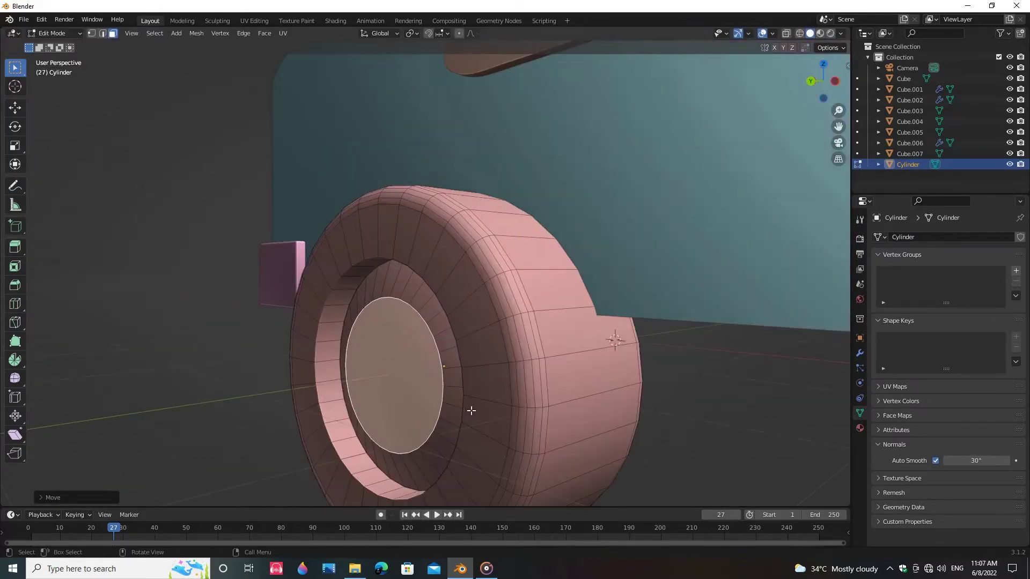
middle_click_drag(471, 410, 435, 382)
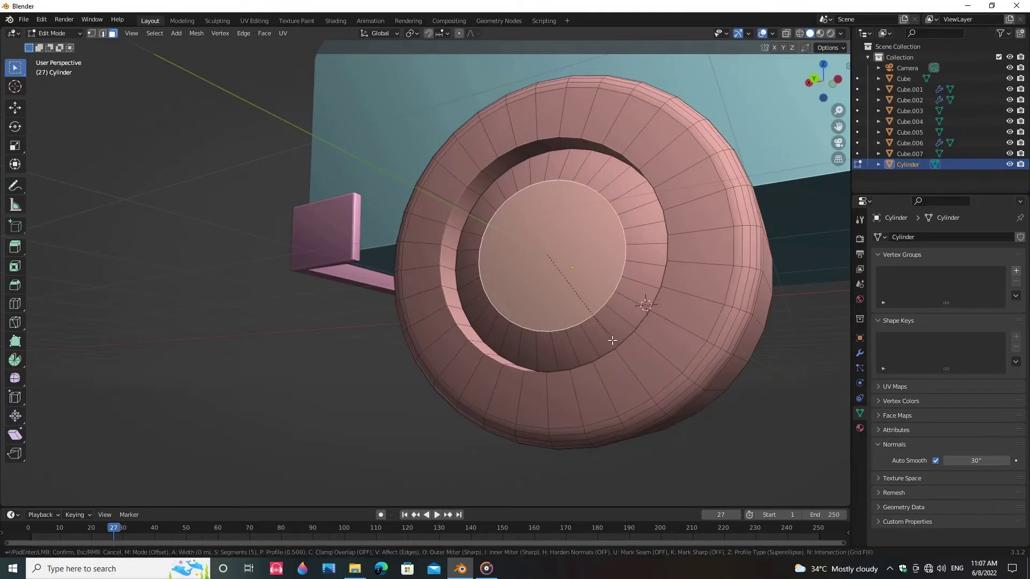
left_click(635, 358)
left_click(362, 333)
Step: Return to Object Mode and shade the finished wheel smooth
key("Tab")
scroll(661, 350, "down", 4)
middle_click_drag(625, 333, 621, 372)
right_click(662, 349)
left_click(664, 348)
scroll(664, 352, "down", 4)
left_click(666, 259)
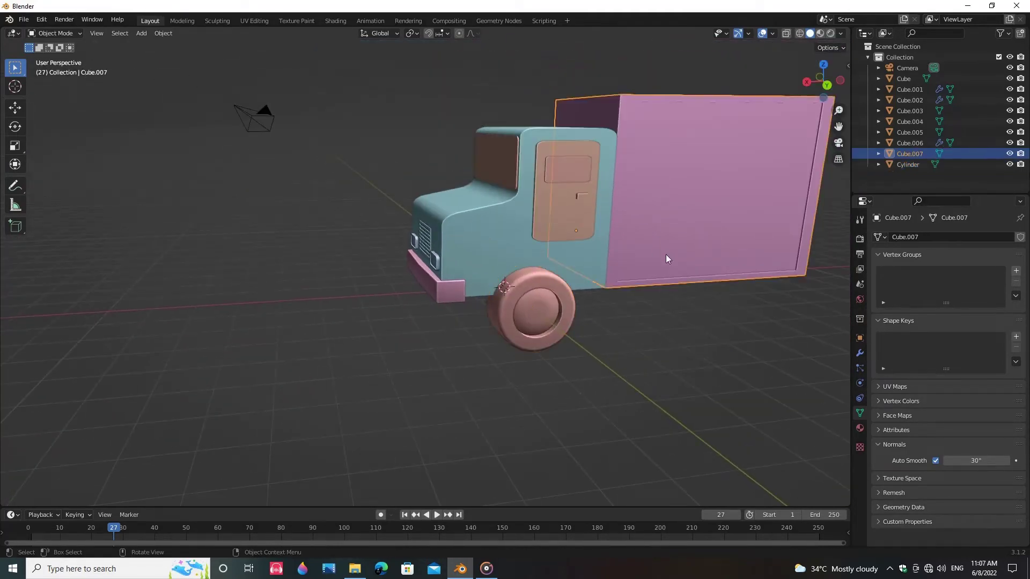
left_click(680, 357)
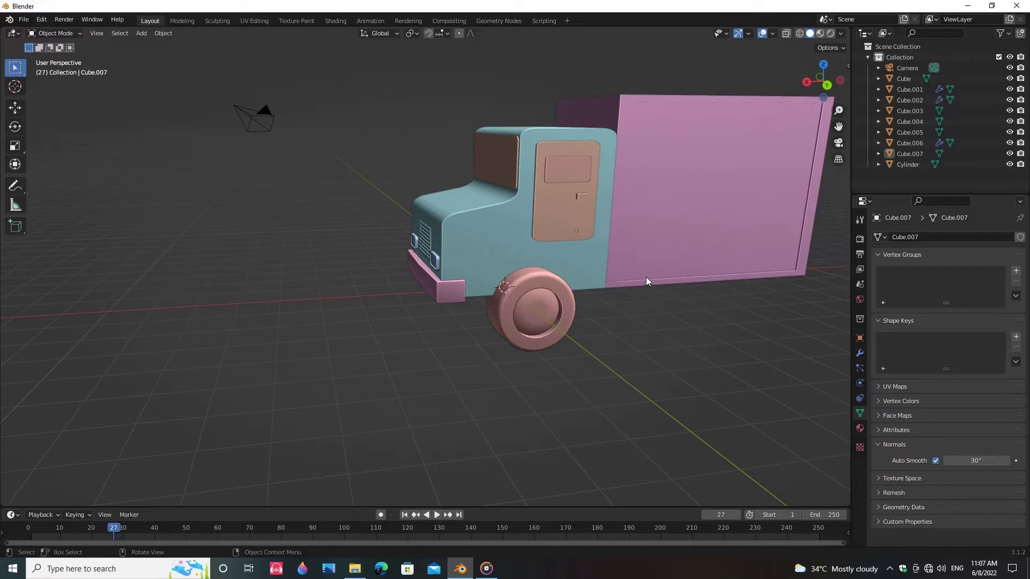
left_click(860, 354)
left_click(918, 237)
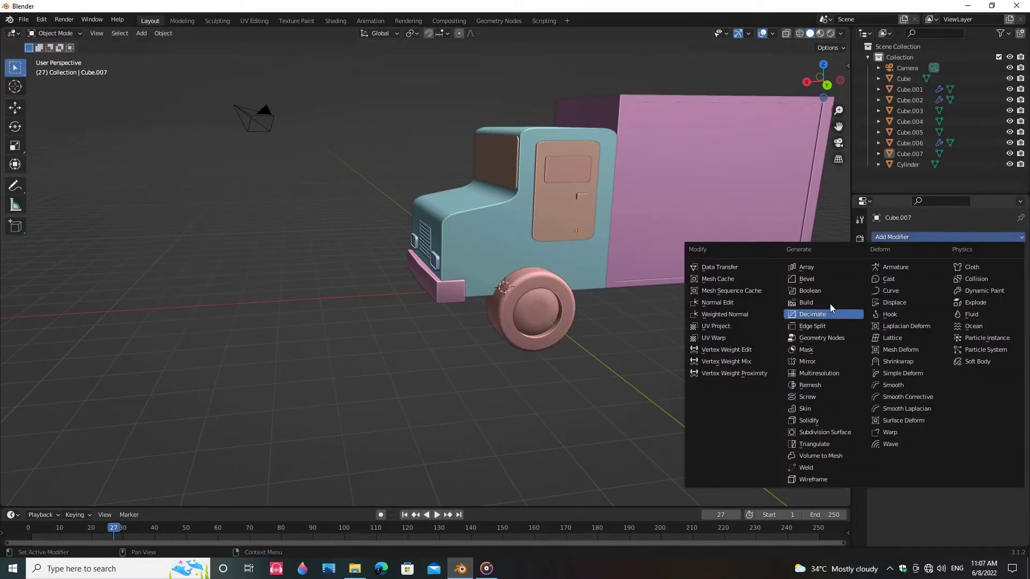
left_click(810, 385)
key("ctrl+z")
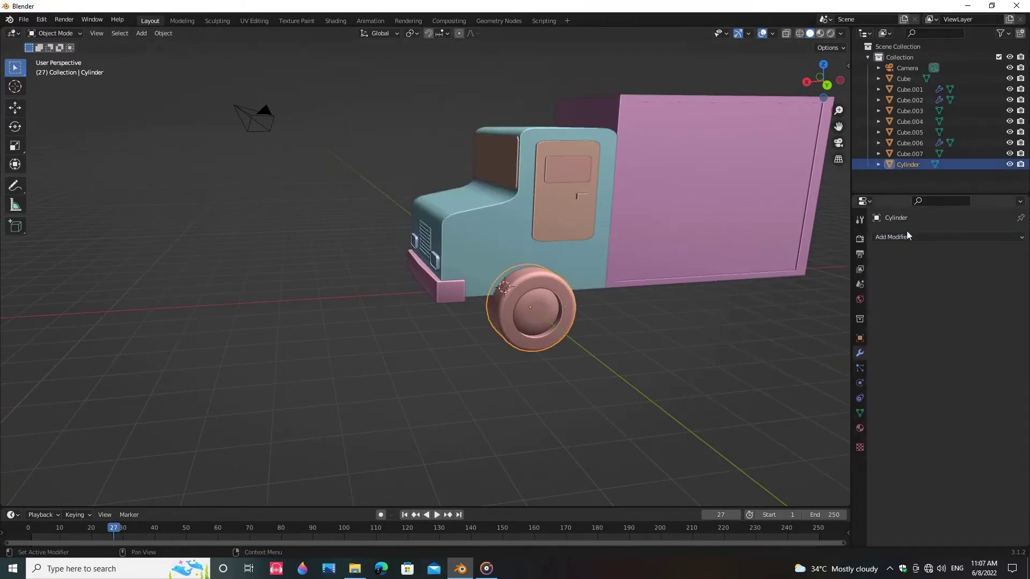
Step: Add a Mirror modifier to the wheel with Cube as mirror object, using only the Y axis
left_click(907, 234)
left_click(832, 361)
left_click(1004, 311)
left_click(582, 258)
left_click(966, 272)
left_click(945, 271)
mouse_move(550, 405)
middle_mouse_down()
mouse_move(699, 423)
mouse_move(556, 400)
middle_mouse_up()
scroll(610, 356, "up", 4)
middle_click_drag(609, 357, 498, 333)
key("s")
right_click(682, 369)
left_click(692, 371)
scroll(697, 375, "down", 3)
scroll(603, 331, "up", 2)
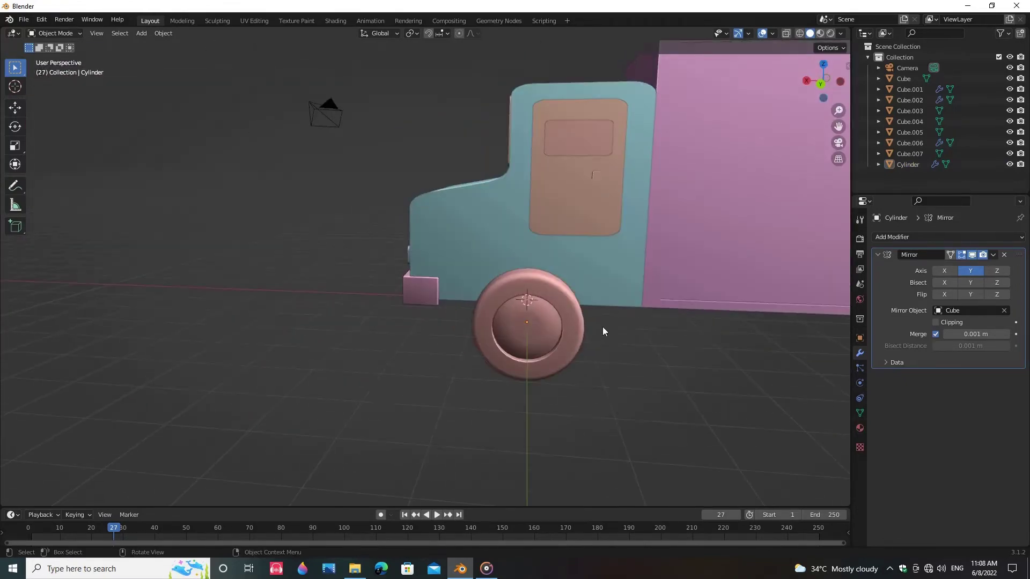
Step: Hide the wheel in the viewport and add a second cylinder for the wheel arch
key("shift+a")
mouse_move(593, 339)
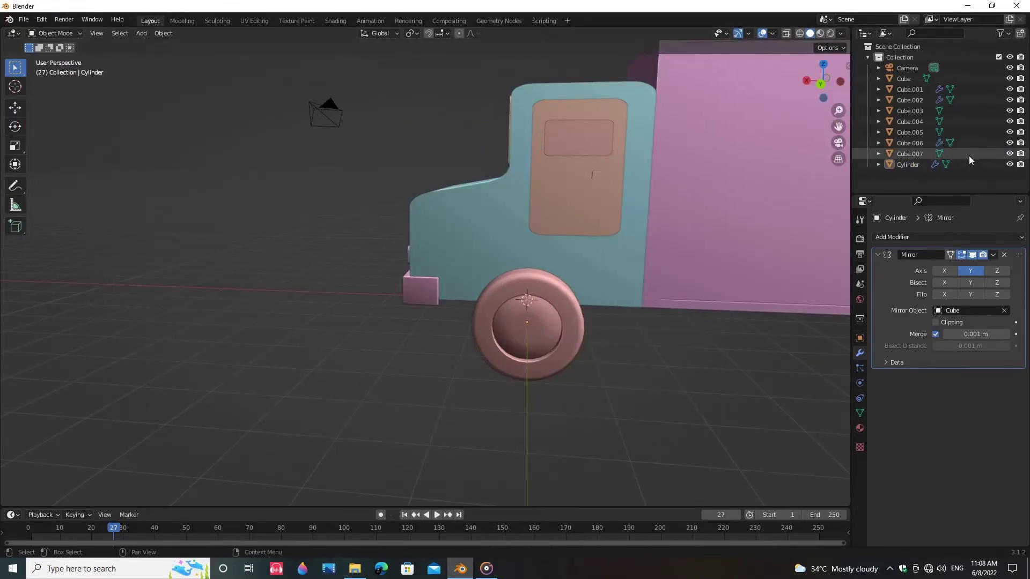
left_click(1009, 165)
key("shift+a")
mouse_move(521, 339)
left_click(560, 128)
scroll(572, 282, "down", 3)
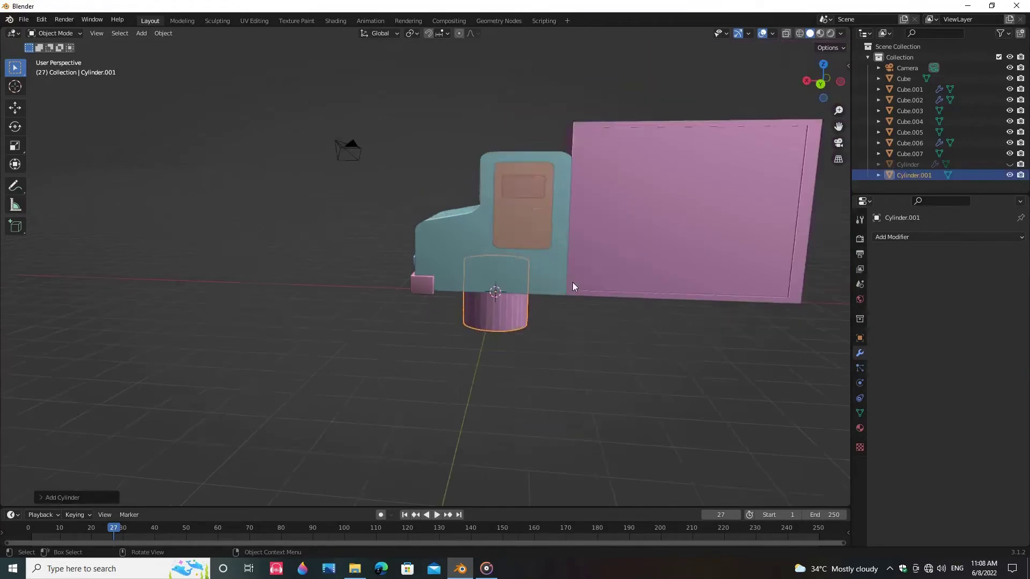
Step: Rotate the new cylinder onto its side and move it outward along Y beside the cab
type("r.0")
left_click(607, 326)
middle_click_drag(574, 331, 591, 317)
key("g")
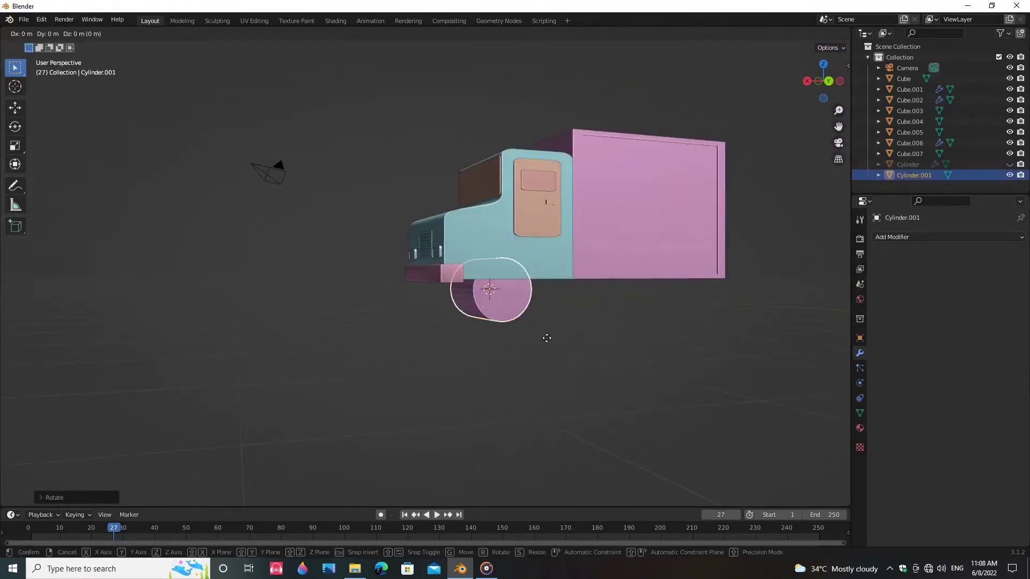
key("y")
left_click(601, 337)
Step: Enlarge the new cylinder about 1.25 times and adjust its thickness along its local Z axis
scroll(606, 337, "up", 4)
middle_click_drag(772, 387, 742, 382)
key("s")
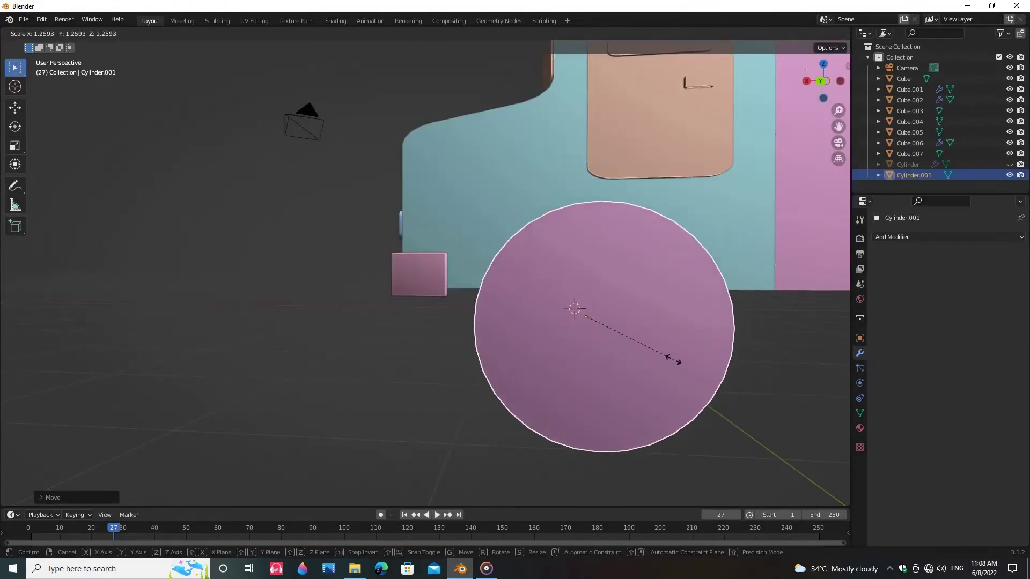
left_click(668, 358)
middle_click_drag(826, 301, 606, 395)
key("s")
key("z")
key("z")
left_click(741, 353)
Step: Delete both circular end faces of the cylinder, leaving an open ring
key("Tab")
left_click(499, 330)
left_click(327, 319, "shift")
key("x")
left_click(486, 368)
Step: Select the lower faces of the ring with X-ray enabled and delete them, leaving a half-ring arch
left_click(816, 82)
left_click(807, 82)
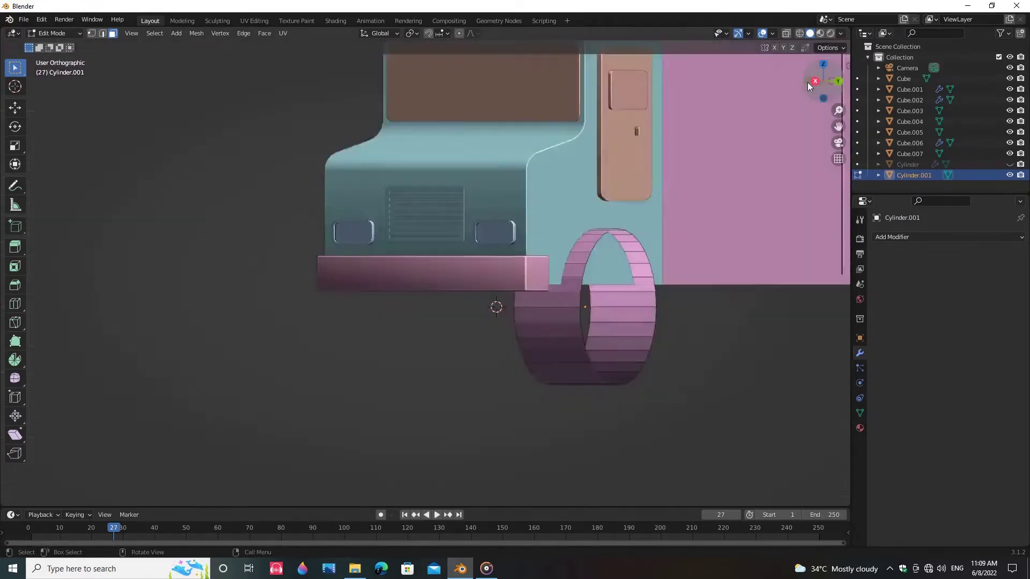
key("alt+z")
left_click_drag(452, 316, 662, 449)
left_click_drag(437, 299, 667, 437)
left_click_drag(470, 287, 626, 393)
mouse_move(632, 357)
middle_mouse_down()
mouse_move(600, 356)
mouse_move(687, 398)
mouse_move(676, 370)
mouse_move(632, 352)
mouse_move(653, 354)
middle_mouse_up()
key("x")
left_click(687, 398)
Step: Turn off X-ray and extrude all faces of the half ring along their normals to thicken the wheel arch
key("alt+z")
key("alt+e")
key("Escape")
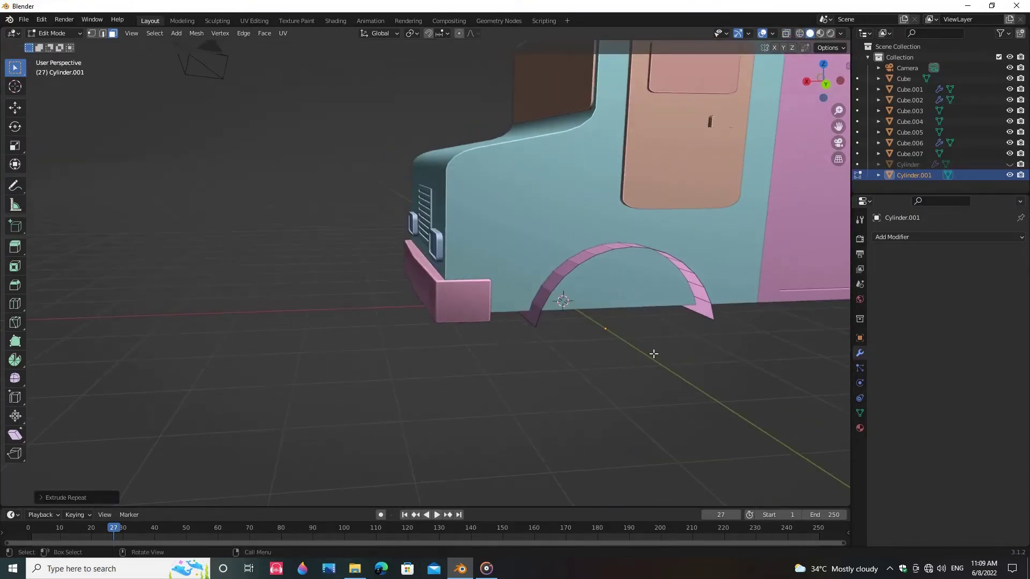
key("a")
key("alt+e")
left_click(661, 317)
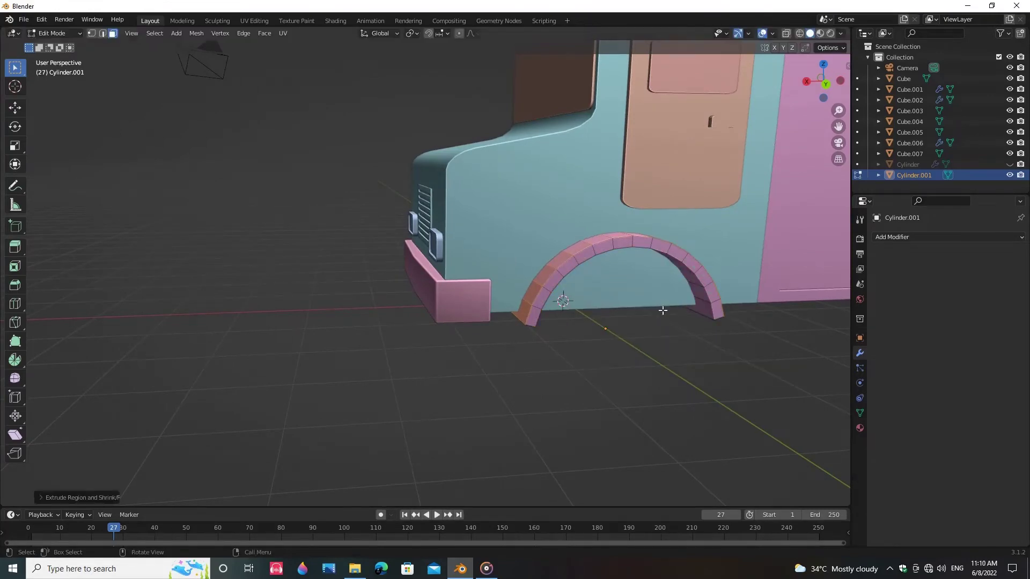
middle_click_drag(663, 310, 610, 215)
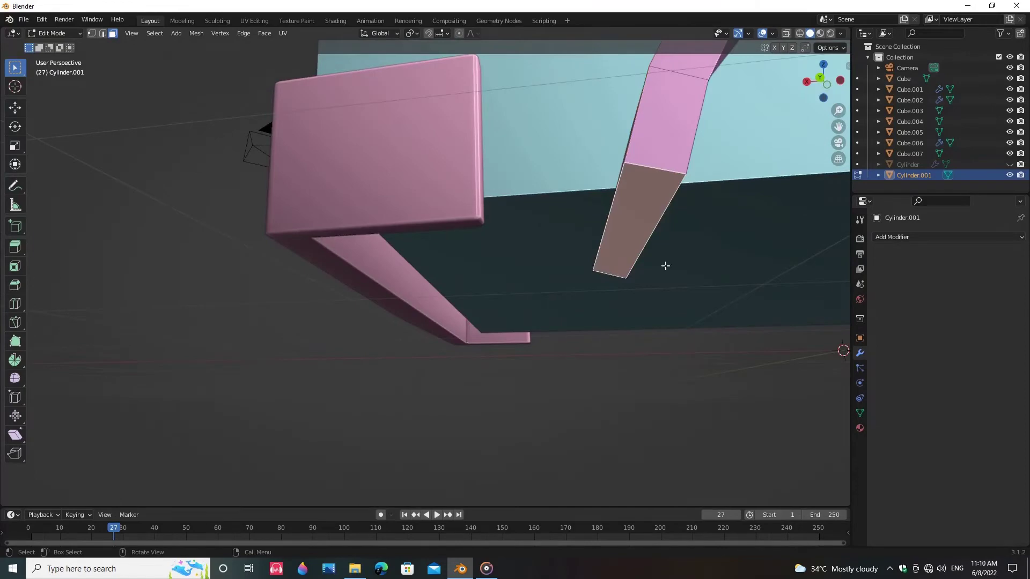
middle_click_drag(665, 265, 690, 281)
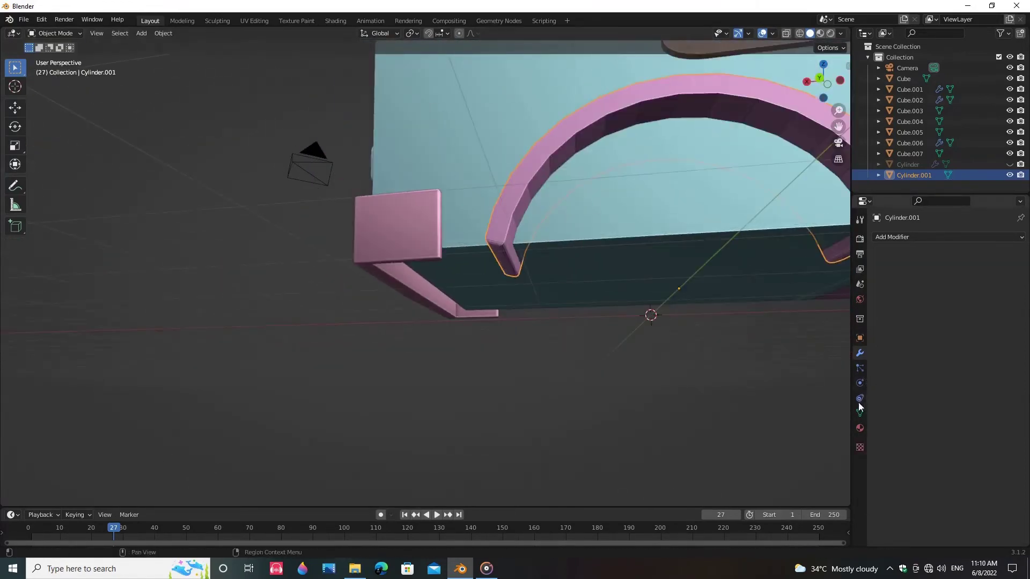
Step: Shade the wheel arch smooth and enable Auto Smooth at 30° in its normals settings
right_click(491, 228)
left_click(491, 232)
left_click(860, 413)
left_click(934, 462)
left_click(670, 380)
scroll(671, 379, "down", 2)
middle_click_drag(671, 380, 15, 413)
scroll(674, 422, "down", 4)
middle_click_drag(654, 343, 542, 347)
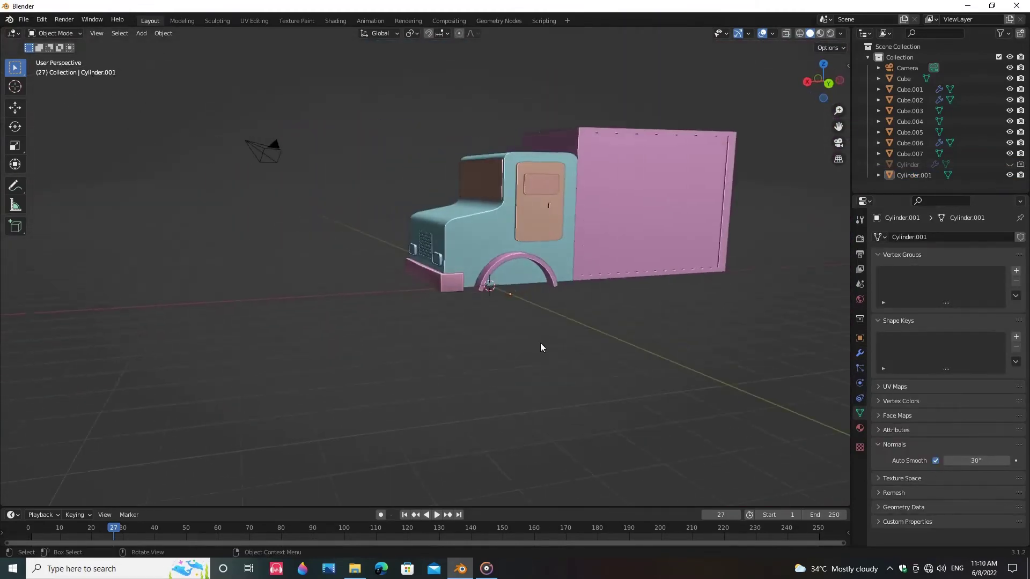
Step: Unhide the front wheel and rescale it to fit under the wheel arch
left_click(1009, 164)
scroll(574, 253, "up", 3)
left_click(574, 248)
middle_click_drag(574, 248, 519, 366)
key("s")
left_click(743, 359)
Step: Move the front wheel along the global Y axis to position it under the arch
left_click(345, 369)
key("g")
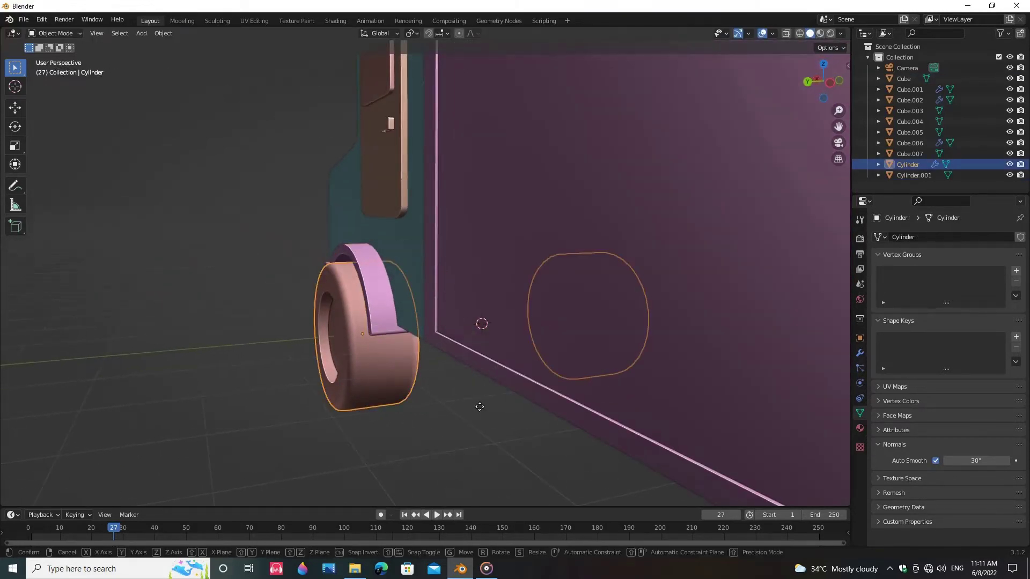
key("y")
left_click(490, 406)
middle_click_drag(491, 410, 609, 420)
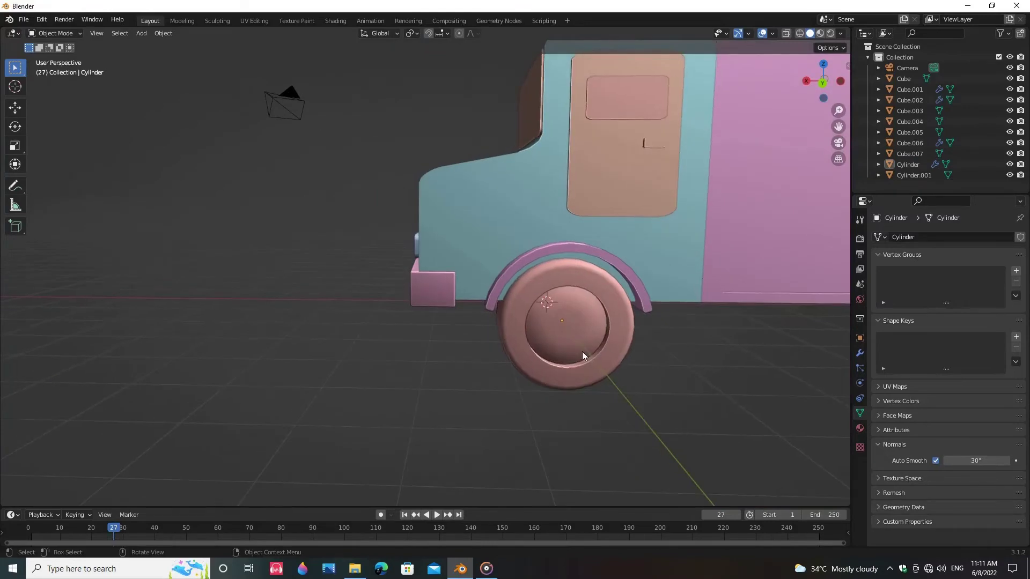
Step: Examine the gap between the wheel arch and the front wheel, including the arch's mesh
scroll(639, 322, "up", 4)
left_click(505, 278)
key("Tab")
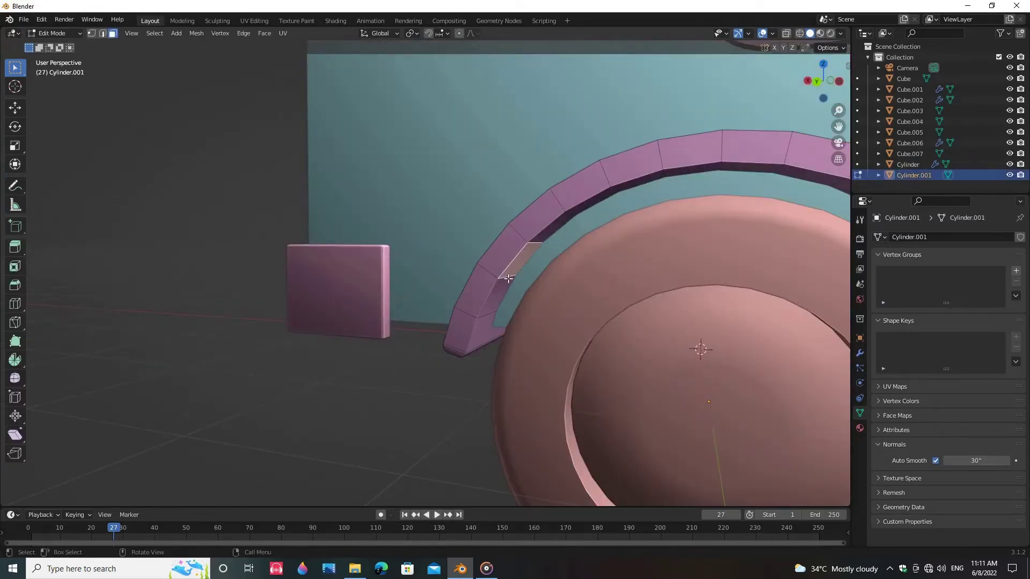
scroll(489, 363, "down", 3)
scroll(547, 370, "up", 2)
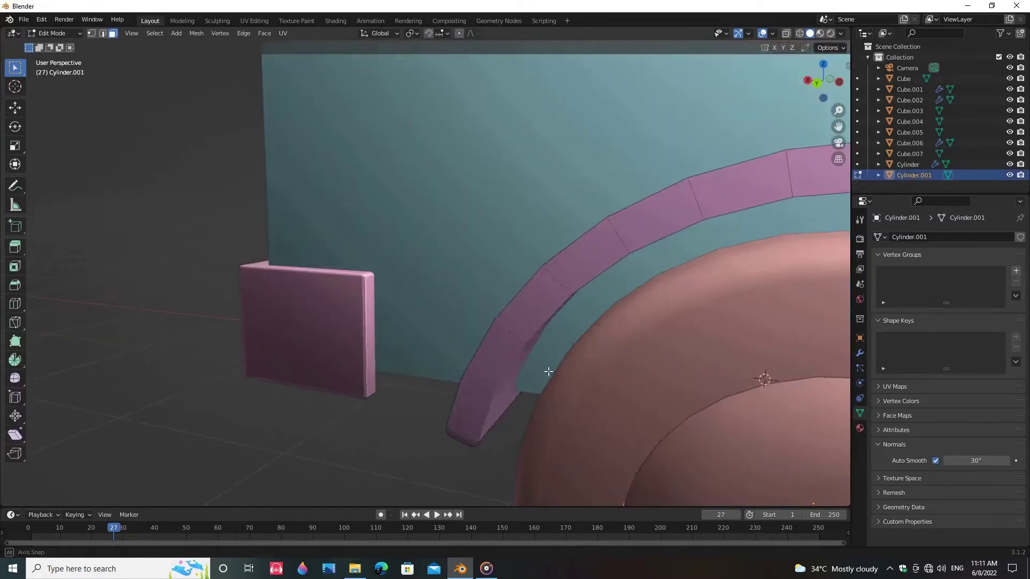
scroll(533, 363, "up", 1)
scroll(535, 370, "down", 3)
key("Tab")
scroll(535, 370, "up", 2)
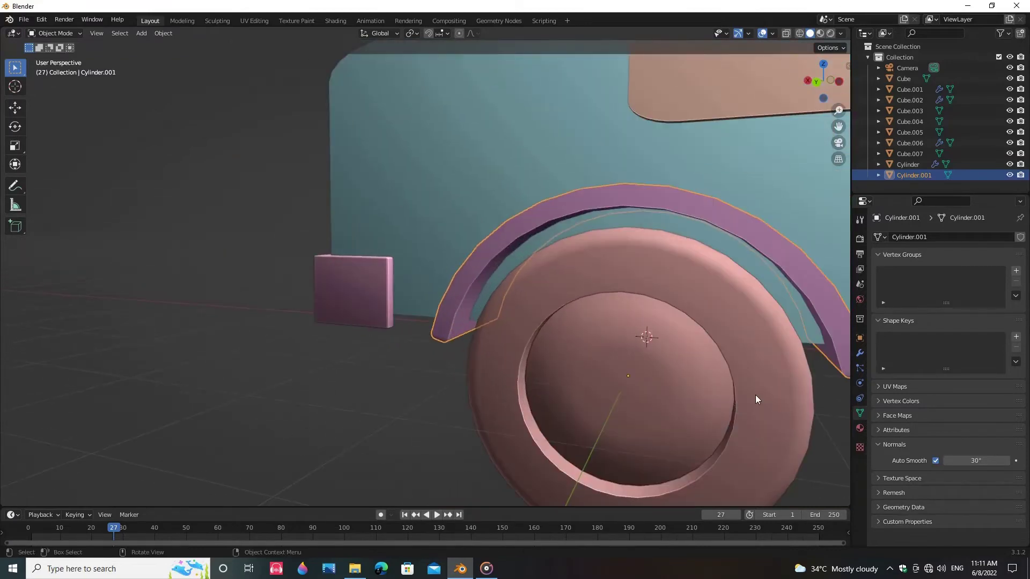
left_click(755, 399)
scroll(741, 418, "down", 1)
scroll(746, 427, "down", 3)
scroll(745, 426, "down", 2)
middle_click_drag(745, 426, 423, 388)
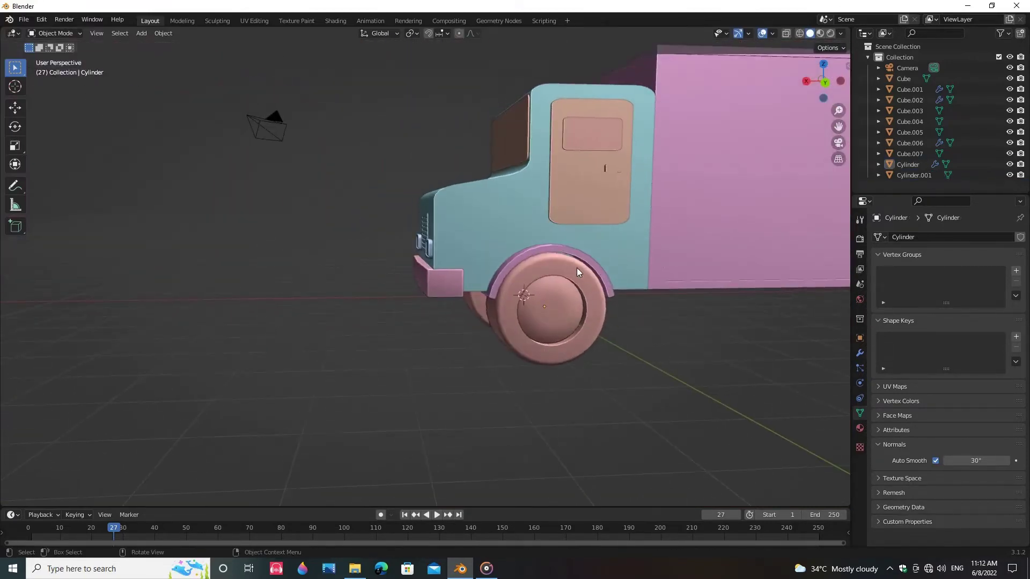
scroll(715, 355, "up", 3)
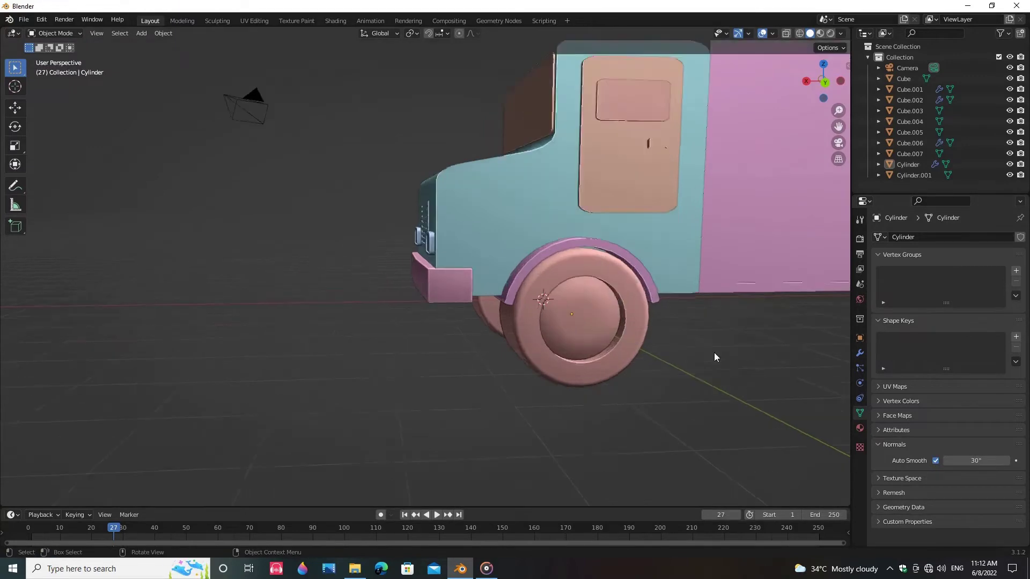
Step: Mirror the wheel arch on the Y axis only, using the cab as the mirror object
left_click(860, 352)
left_click(911, 236)
left_click(829, 291)
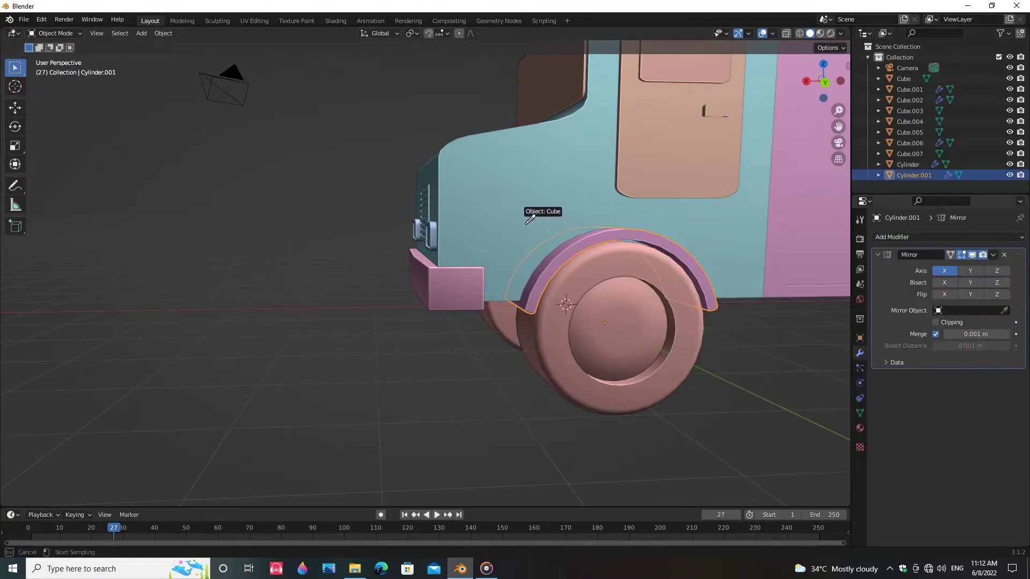
left_click(968, 269)
left_click(945, 270)
scroll(640, 308, "down", 1)
mouse_move(640, 309)
middle_mouse_down()
mouse_move(844, 353)
mouse_move(641, 307)
middle_mouse_up()
Step: Try a Boolean Difference modifier on the front wheel with the cab as its object, placed below the Mirror modifier
left_click(640, 306)
left_click(877, 255)
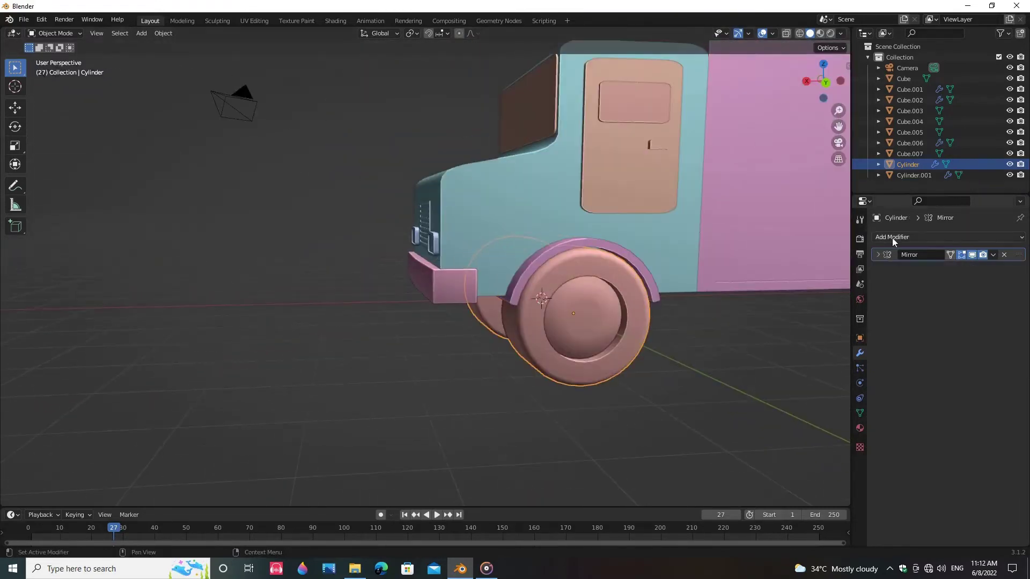
left_click(893, 237)
left_click(821, 291)
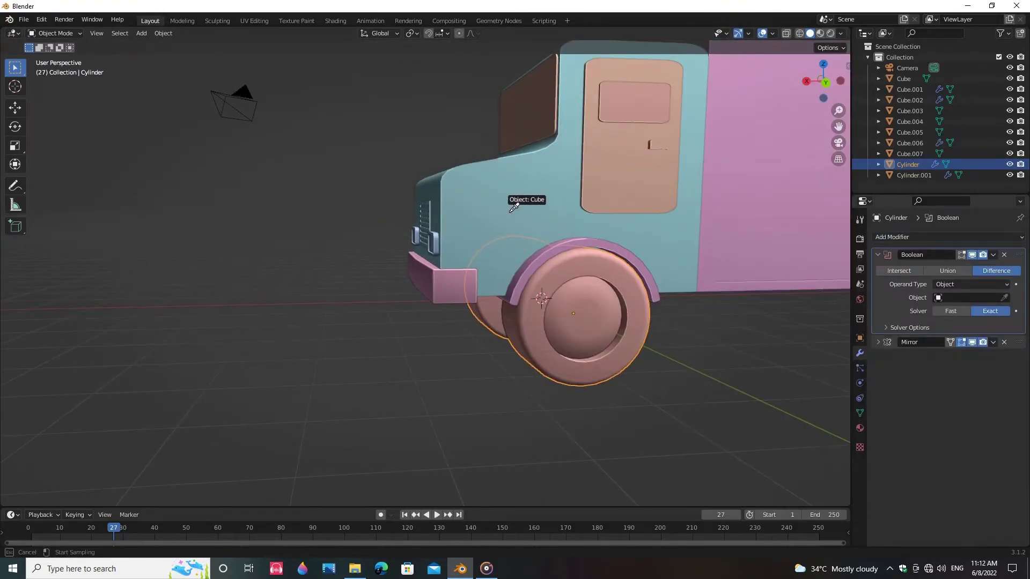
scroll(652, 413, "up", 4)
middle_click_drag(354, 410, 597, 405)
left_click_drag(1019, 255, 1005, 353)
Step: Try the wheel's Boolean modifier above its Mirror modifier, check the cab with the wheel hidden, and remove the Boolean
middle_click_drag(585, 370, 802, 354)
key("h")
left_click(1010, 165)
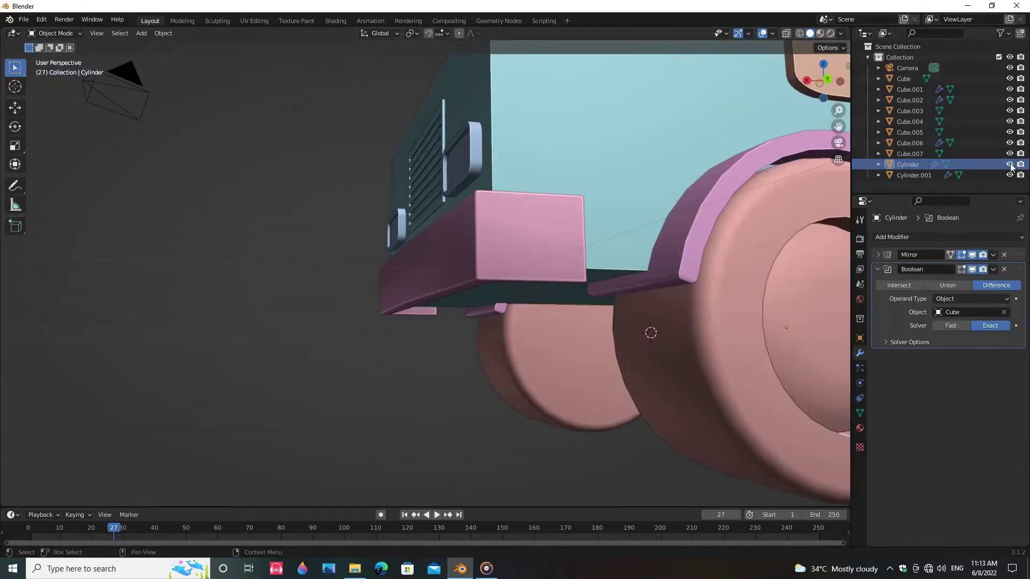
left_click(1010, 164)
left_click_drag(1019, 269, 1021, 245)
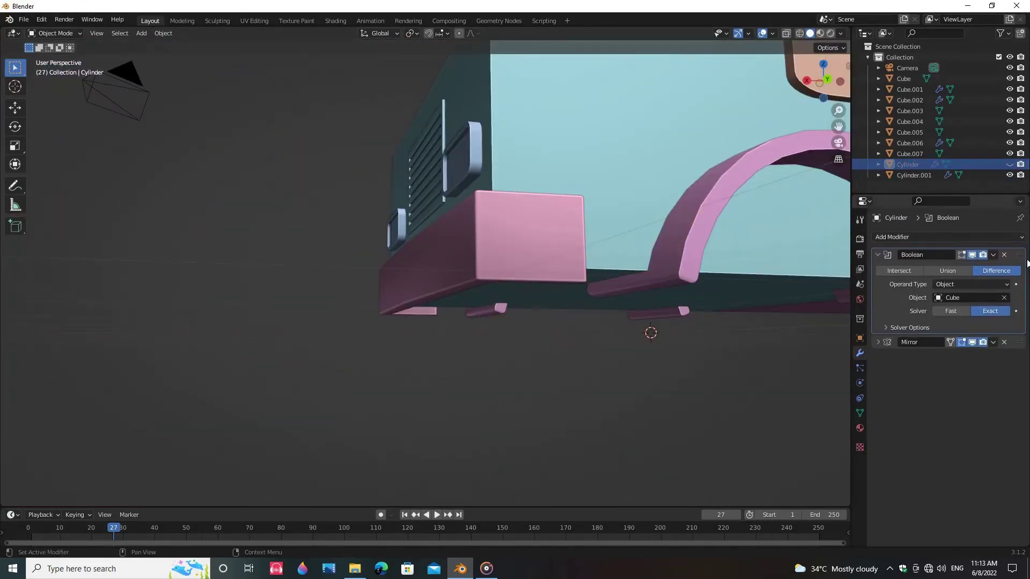
left_click(1010, 165)
middle_click_drag(665, 343, 826, 289)
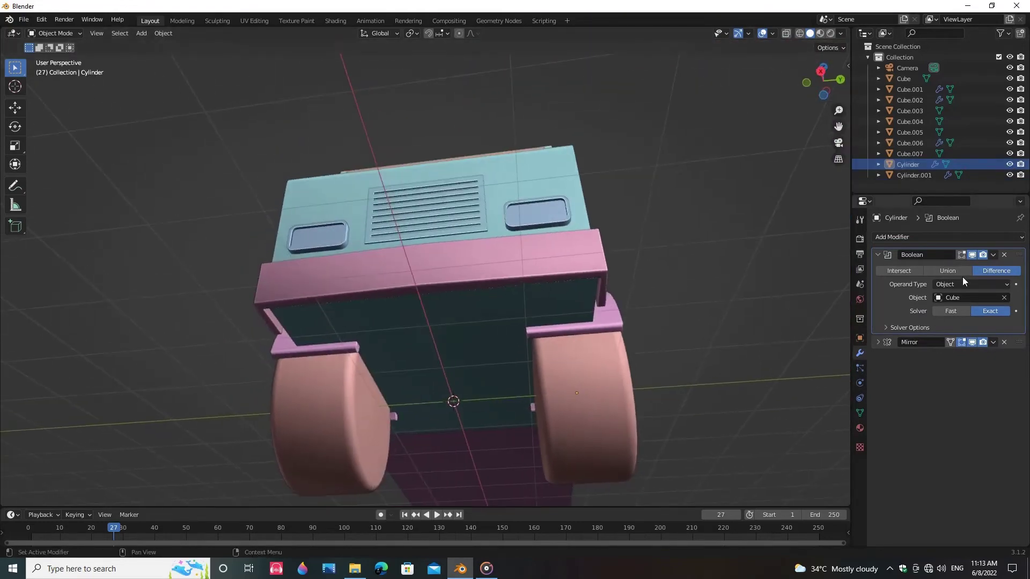
left_click(1006, 255)
Step: Cut the front wheel wells into the cab with a Boolean Difference modifier that uses the front wheel as its object
middle_click_drag(612, 231, 558, 292)
left_click(568, 171)
left_click(905, 237)
left_click(812, 296)
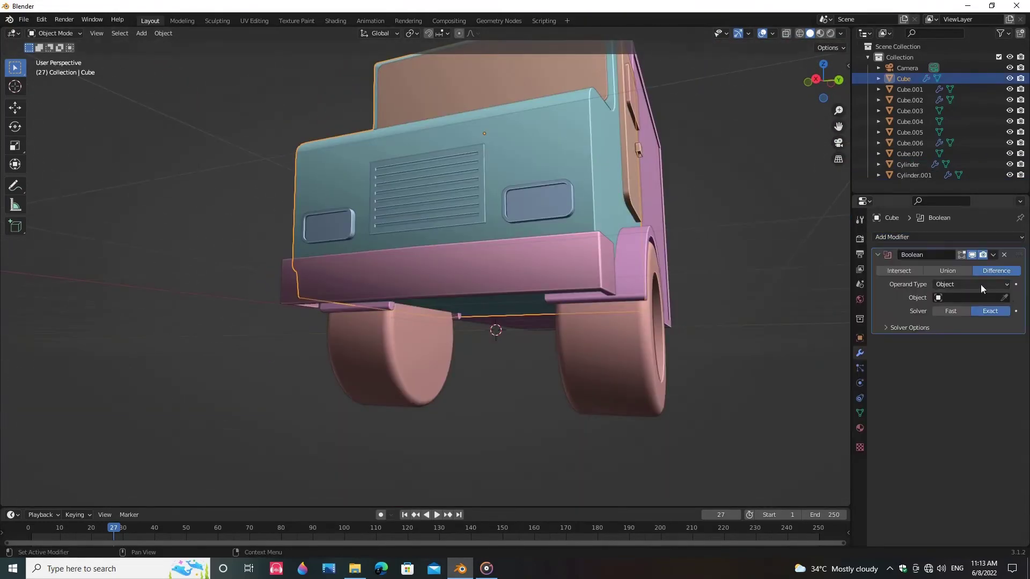
middle_click_drag(715, 383, 700, 367)
left_click(1010, 164)
middle_click_drag(721, 323, 664, 346)
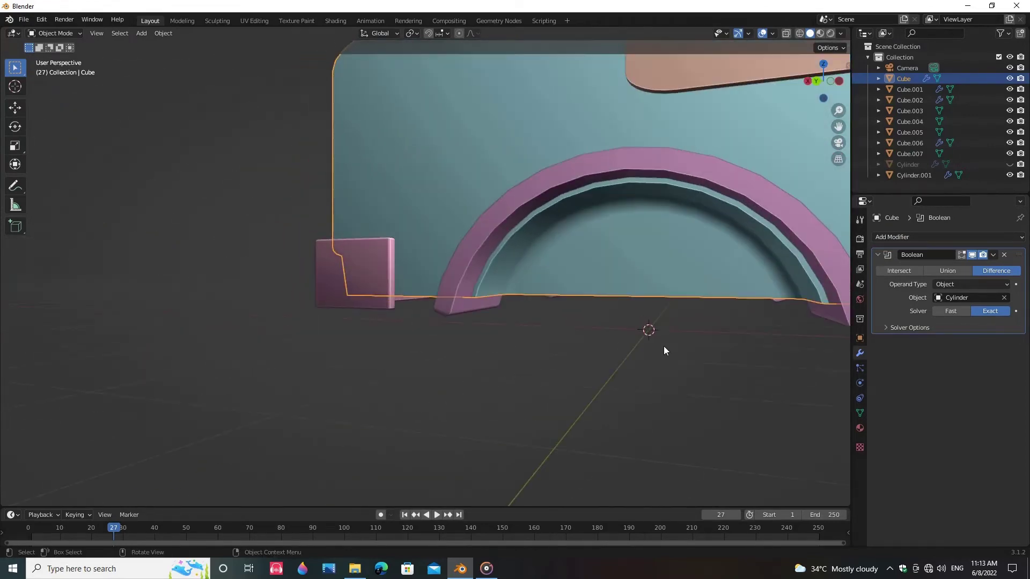
middle_click_drag(445, 265, 586, 292)
scroll(586, 292, "down", 4)
left_click(1010, 164)
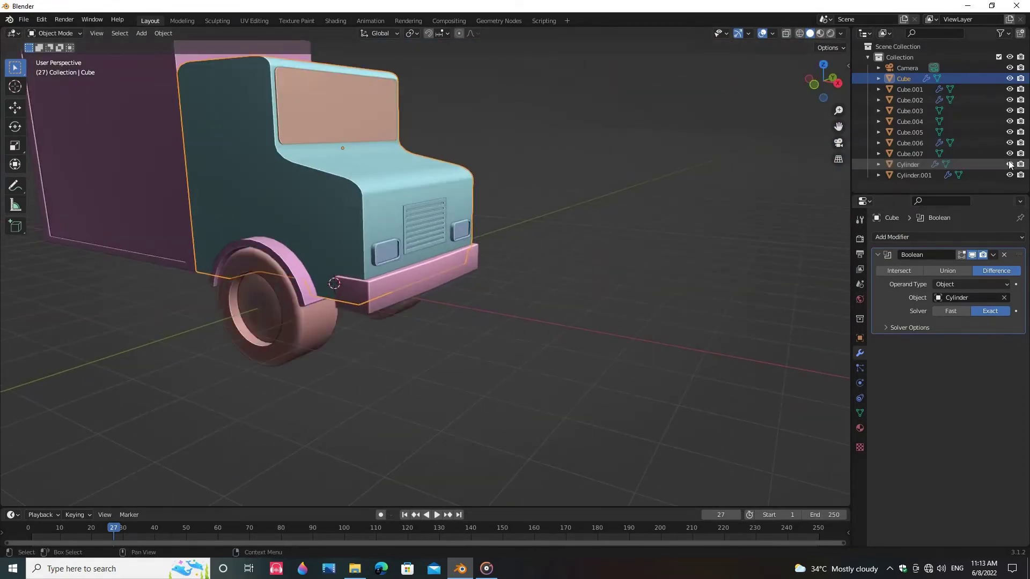
Step: Try applying the Boolean modifier on the cab with the front wheel visible
middle_click_drag(732, 365, 600, 338)
left_click(602, 343)
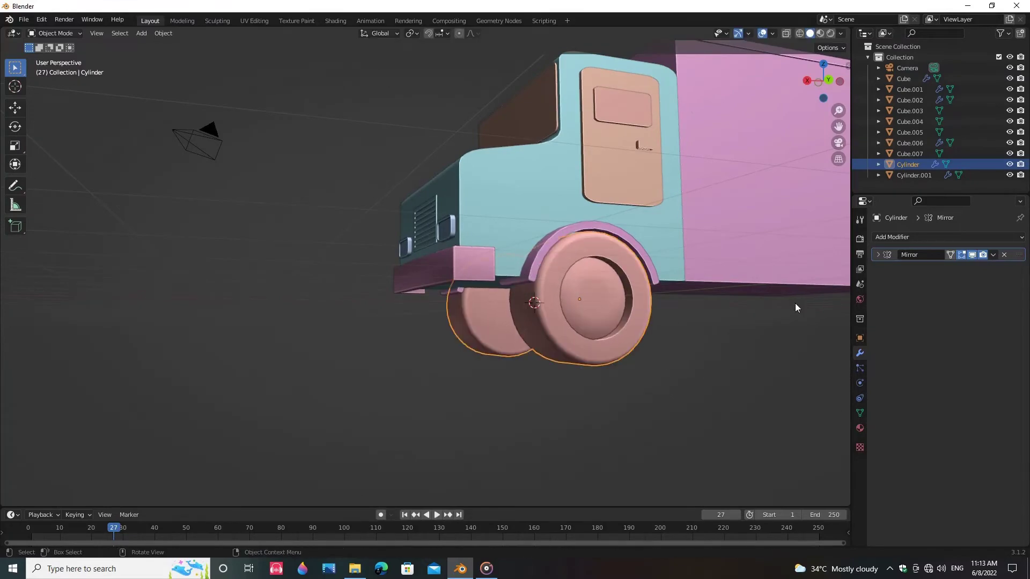
left_click(516, 215)
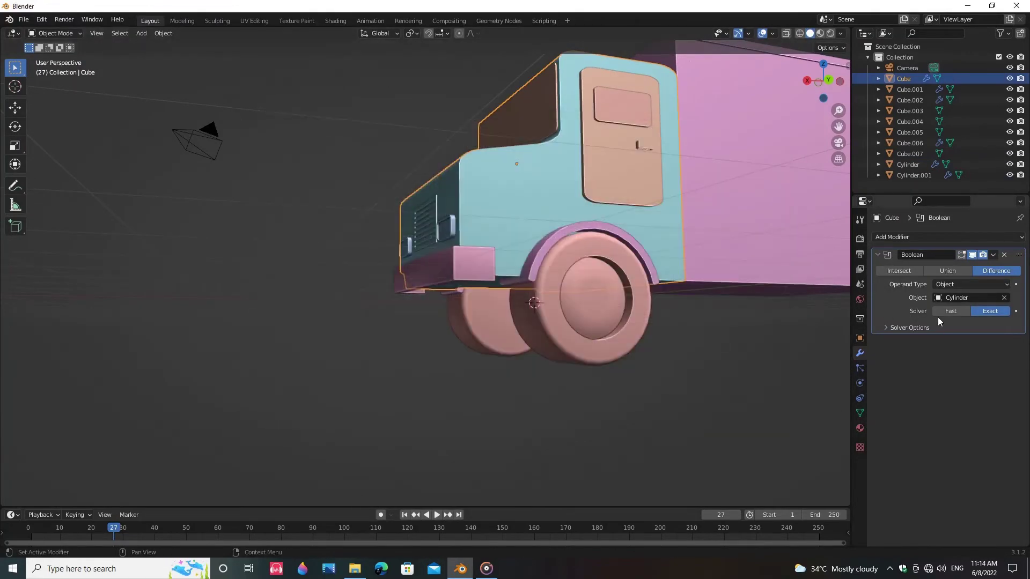
left_click(657, 364)
scroll(699, 375, "up", 4)
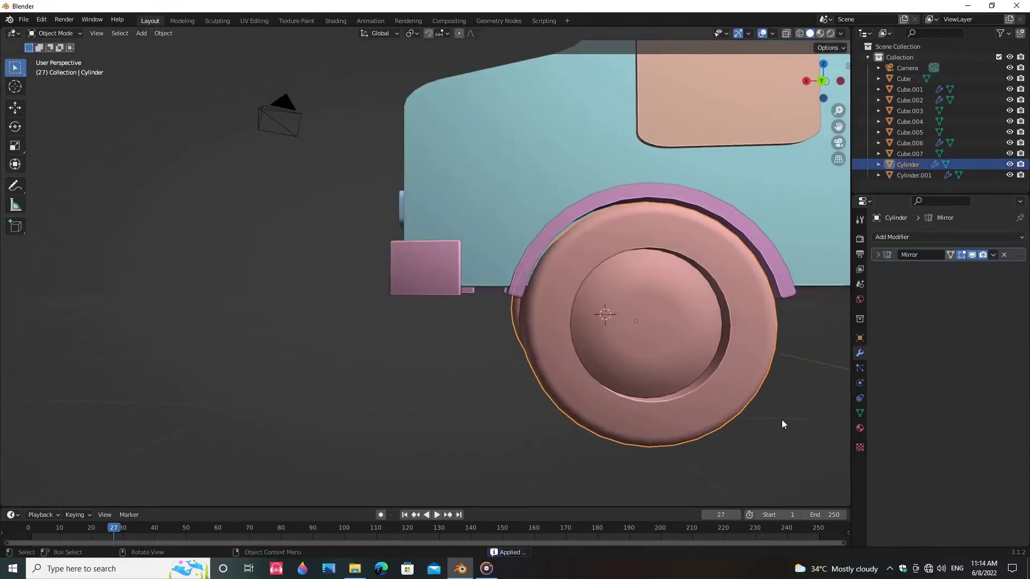
Step: Try scaling down the front wheel to leave clearance inside the wheel arch
key("s")
left_click(766, 408)
middle_click_drag(766, 408, 697, 407)
scroll(755, 406, "down", 3)
key("s")
left_click(739, 409)
scroll(665, 402, "down", 3)
left_click(663, 401)
middle_click_drag(386, 338, 621, 363)
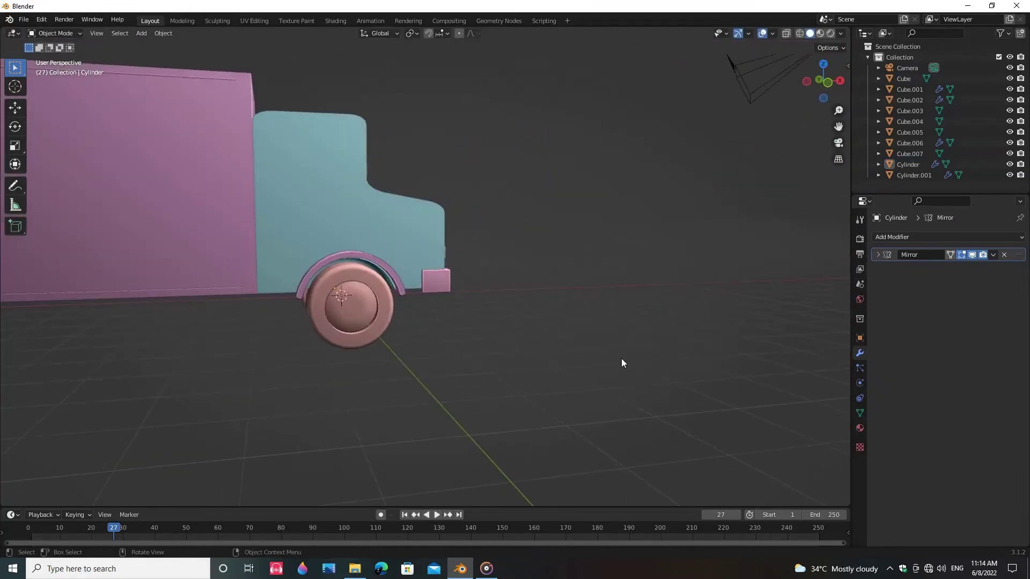
Step: Undo the front wheel's scaling and the application of the cab's Boolean modifier
key("ctrl+z")
key("ctrl+z")
key("ctrl+z")
key("ctrl+z")
key("ctrl+z")
left_click(543, 333)
Step: Duplicate the front wheel and its arch together and move the copies along the X axis to the cargo box's rear
middle_click_drag(719, 314, 507, 304)
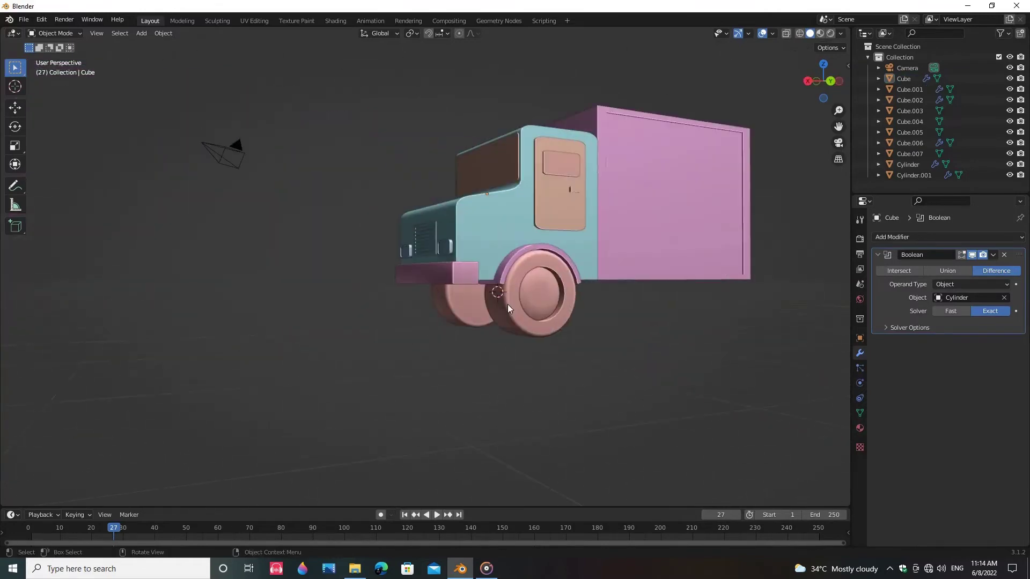
left_click(514, 264)
left_click(518, 289, "shift")
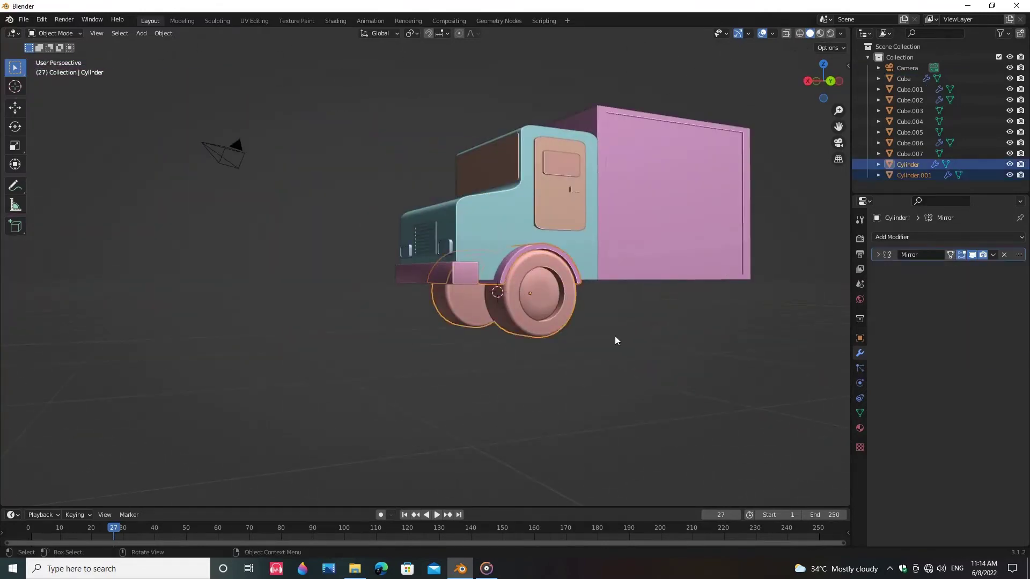
mouse_move(681, 362)
middle_mouse_down()
mouse_move(640, 372)
mouse_move(735, 354)
mouse_move(667, 375)
middle_mouse_up()
scroll(735, 354, "up", 3)
key("shift+d")
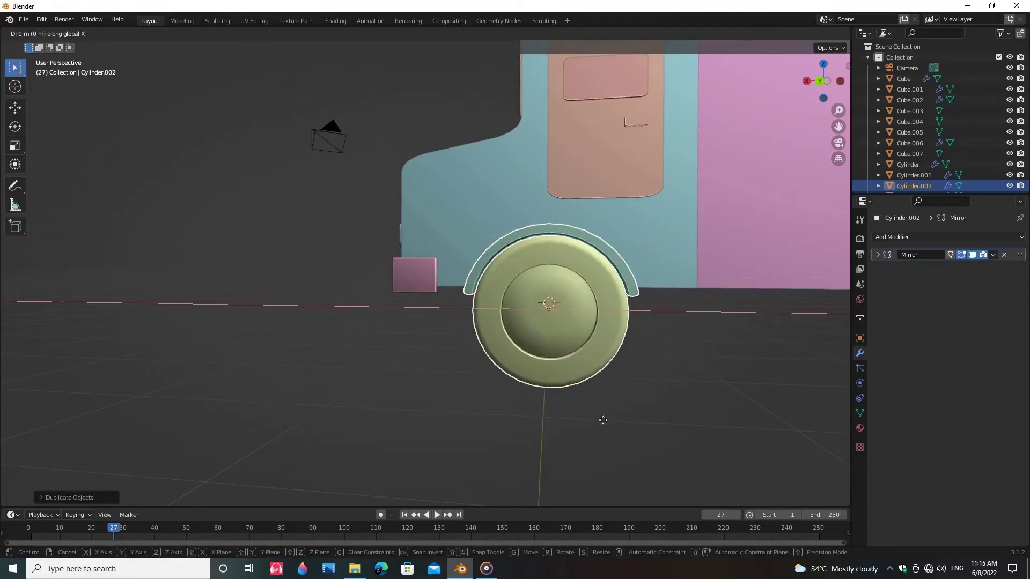
left_click(510, 393)
scroll(510, 393, "down", 4)
middle_click_drag(782, 403, 759, 406)
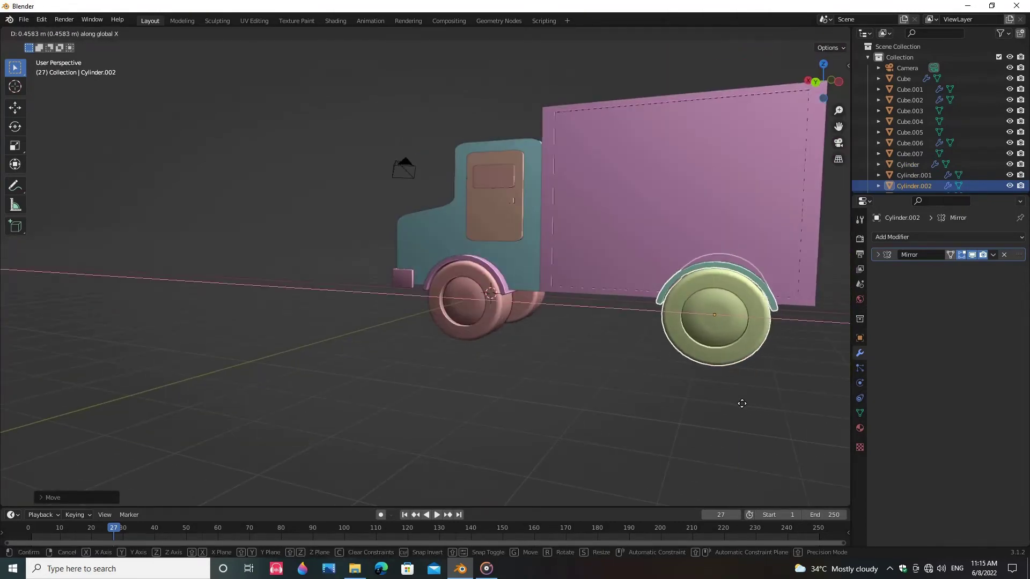
left_click(738, 406)
middle_click_drag(735, 409, 599, 397)
left_click(706, 401)
Step: Apply the Boolean modifier on the cab and hide the front wheel
scroll(572, 332, "up", 5)
left_click(571, 331)
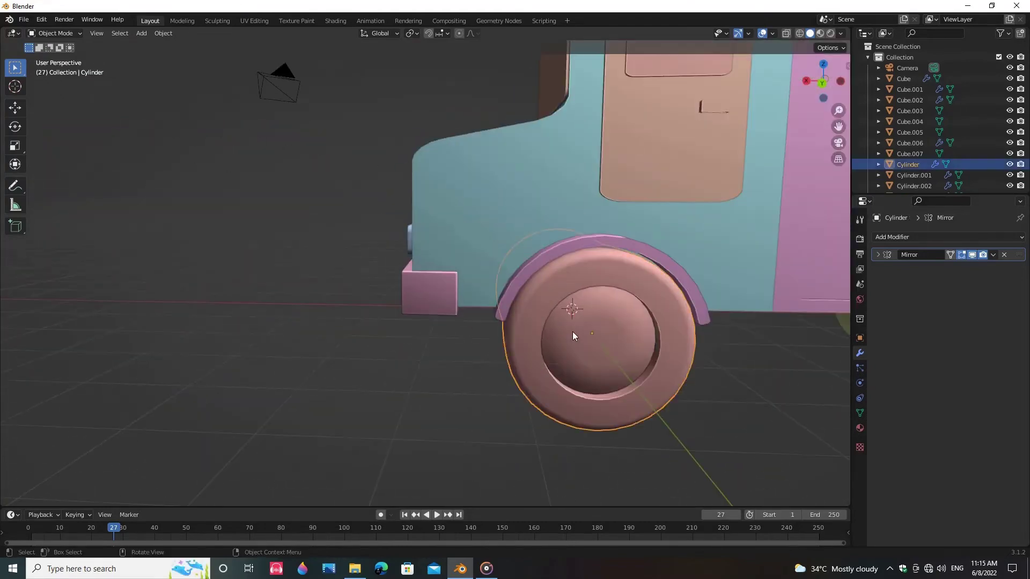
left_click(740, 233)
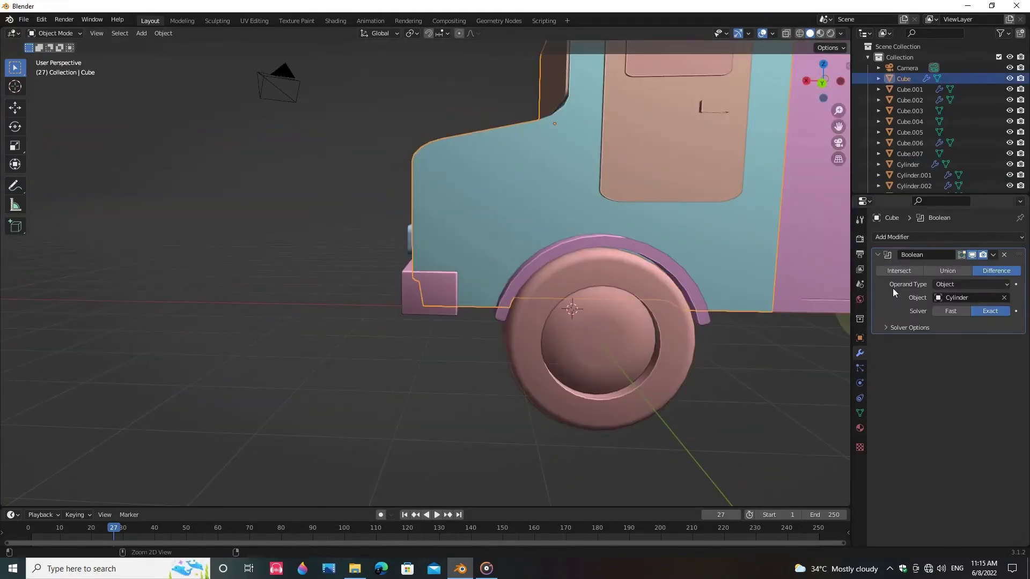
left_click(591, 299)
key("h")
Step: Add a Boolean Difference modifier to the cargo box with the rear wheel as its object
scroll(622, 344, "down", 5)
middle_click_drag(622, 344, 616, 289)
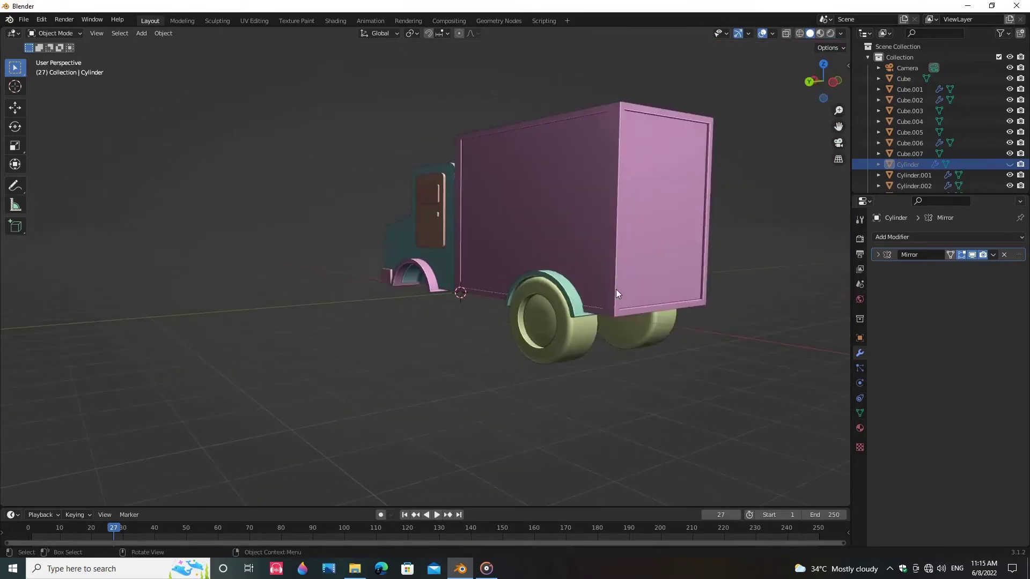
left_click(616, 289)
left_click(929, 238)
left_click(839, 291)
left_click(1004, 298)
left_click(589, 347)
Step: Hide the rear wheel and apply the Boolean modifier on the cargo box
middle_click_drag(626, 367, 628, 344)
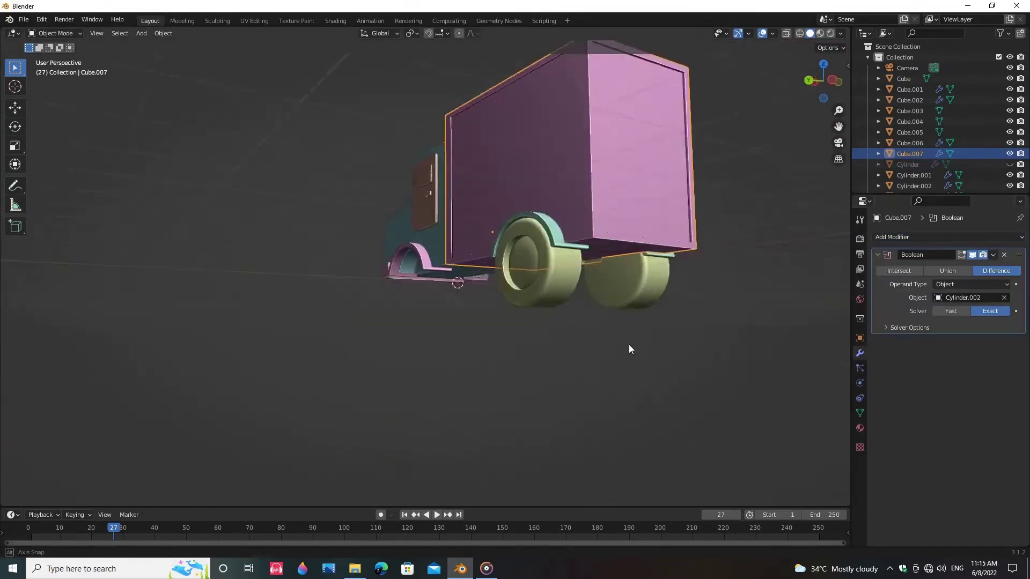
scroll(617, 321, "up", 3)
left_click(607, 300)
key("h")
scroll(607, 300, "up", 3)
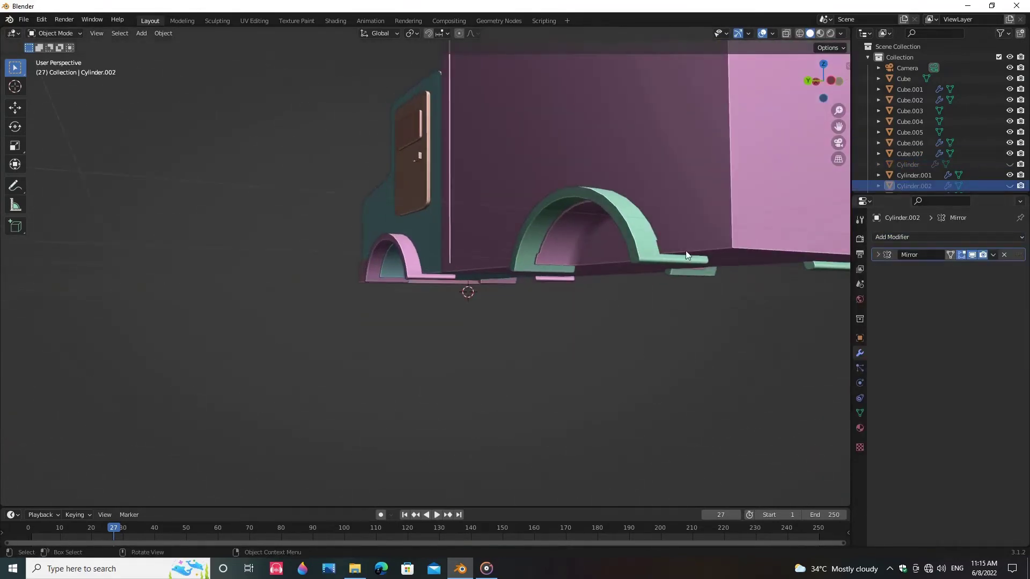
left_click(689, 227)
key("ctrl+a")
Step: Unhide the front wheel
scroll(511, 351, "up", 3)
middle_click_drag(462, 344, 723, 370)
left_click(1009, 165)
scroll(705, 337, "down", 4)
scroll(723, 370, "up", 3)
Step: Inset the inner side face of the front wheel and scale the resulting face down to axle size
left_click(634, 410)
key("Tab")
middle_click_drag(634, 411, 661, 405)
left_click(508, 386)
middle_click_drag(752, 426, 741, 432)
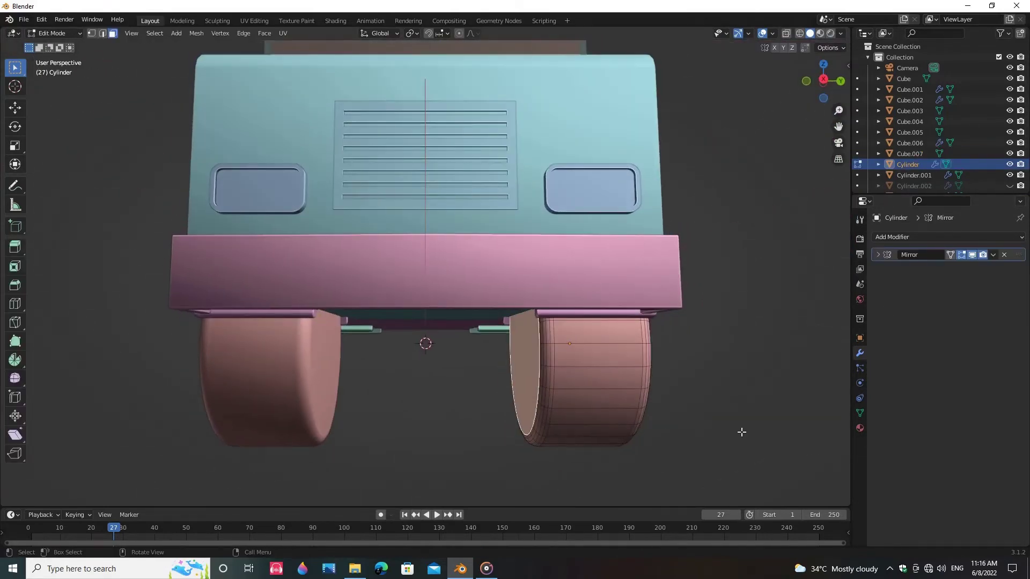
key("s")
left_click(695, 427)
key("s")
left_click(713, 426)
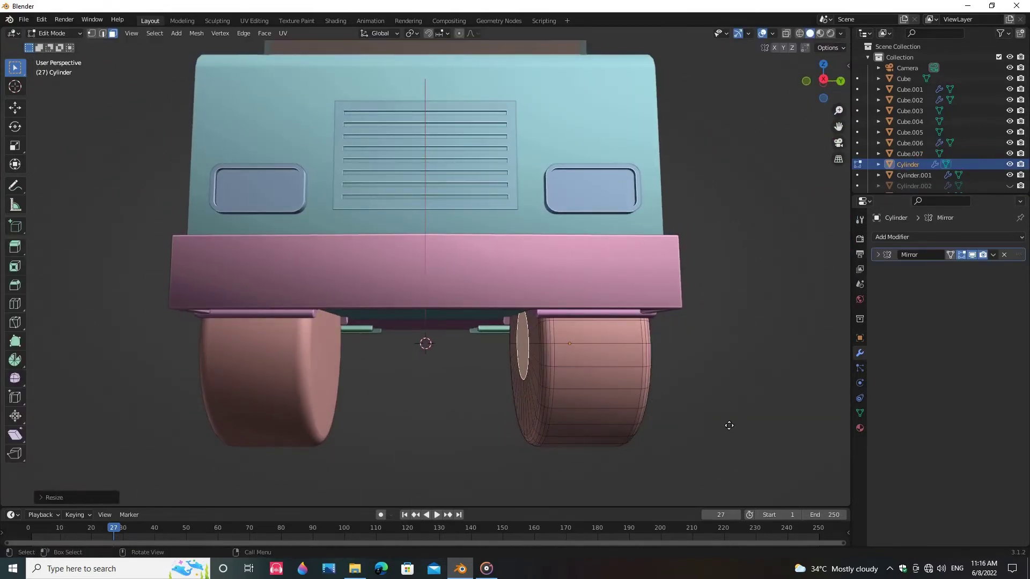
Step: Extrude the inset face along Y to the truck's centre with mirror Clipping enabled, joining both halves into a front axle
key("e")
left_click(879, 256)
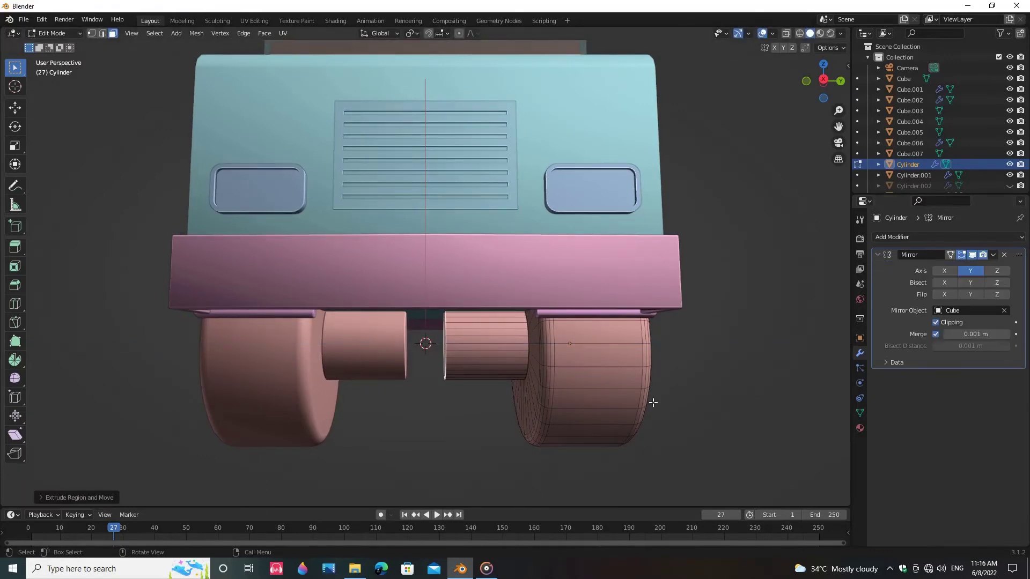
key("g")
key("y")
left_click(612, 405)
middle_click_drag(719, 399, 248, 335)
key("Tab")
left_click(248, 336)
key("Tab")
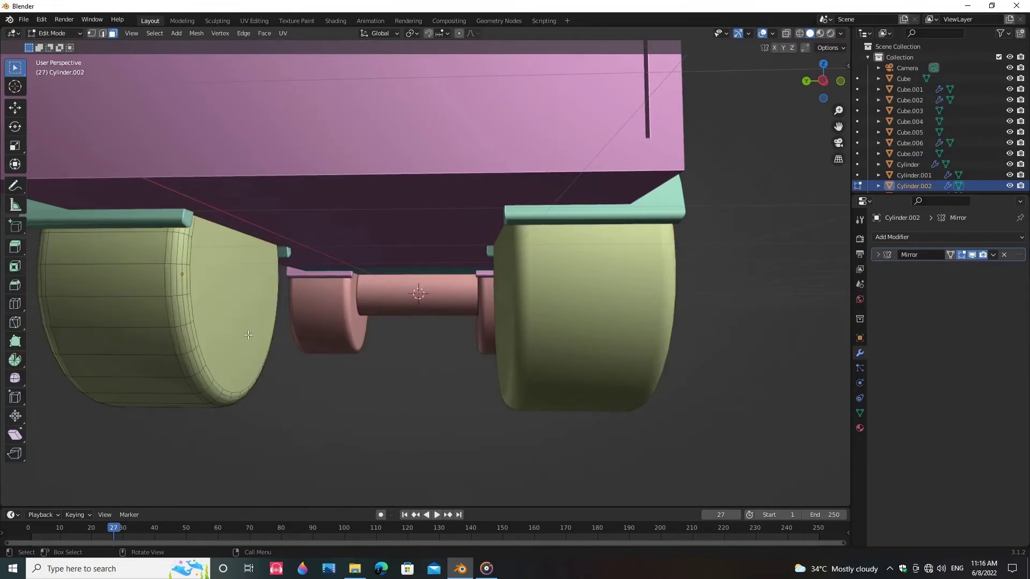
left_click(248, 335)
key("i")
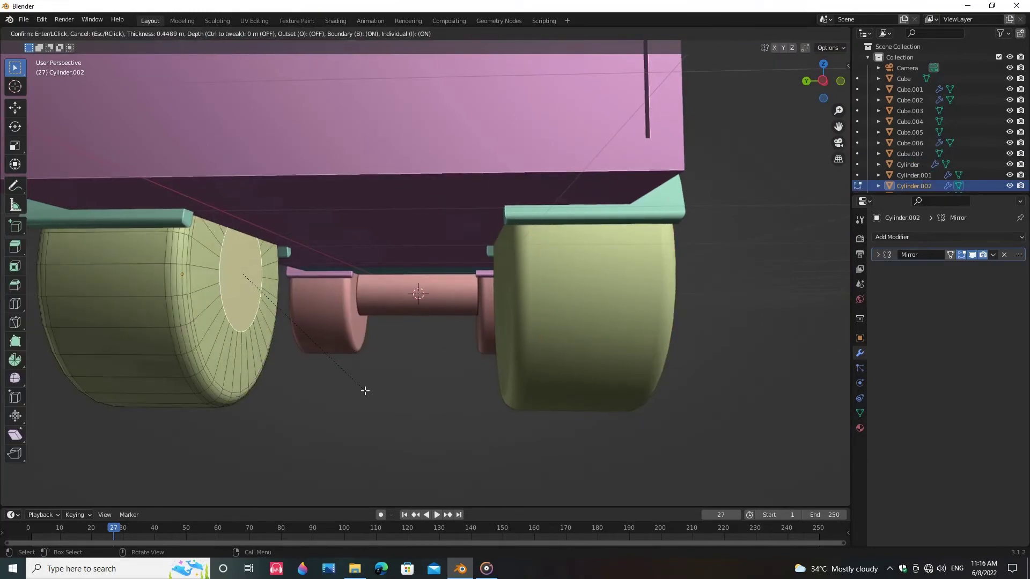
right_click(404, 397)
Step: Undo the front axle's extrusion and the inset on the front wheel's inner face
key("ctrl+z")
key("ctrl+z")
key("ctrl+z")
key("ctrl+z")
key("ctrl+z")
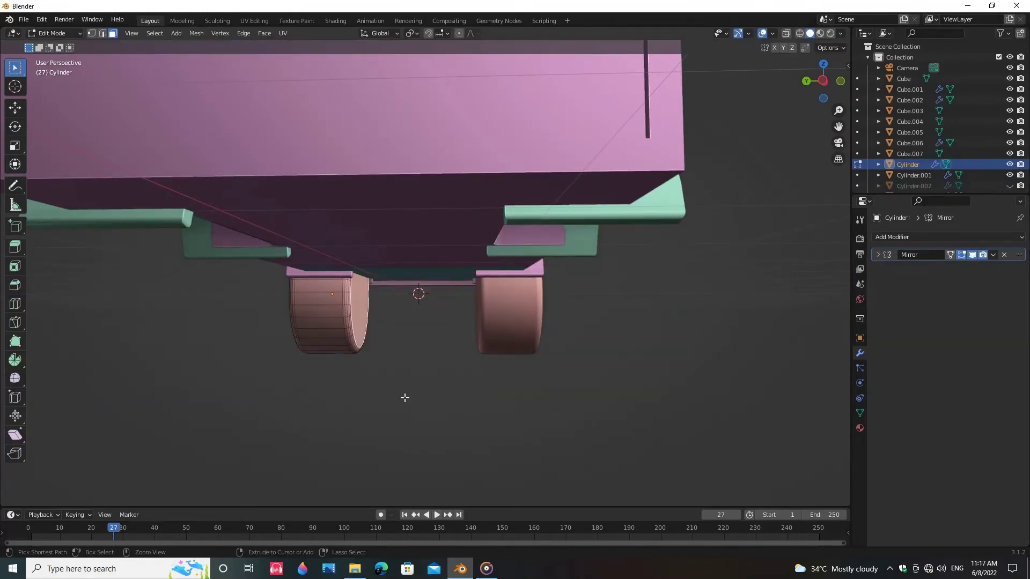
Step: Unhide the rear wheels, enable Clipping in the wheels' Mirror modifier, and open the front and rear wheels together for editing
key("Tab")
scroll(1012, 167, "down", 1)
left_click(1010, 173)
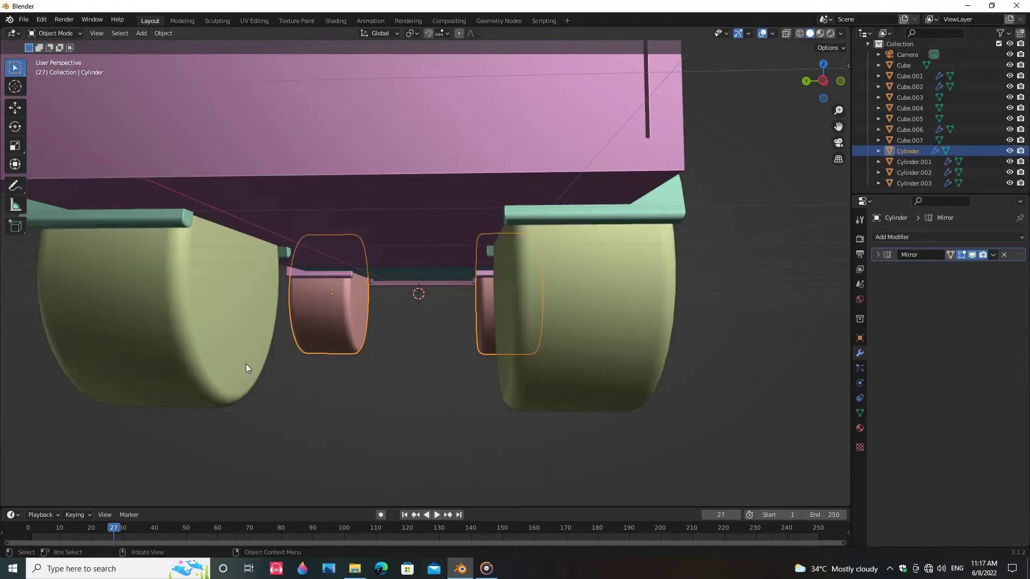
left_click(245, 363, "shift")
left_click(878, 255)
left_click(484, 327)
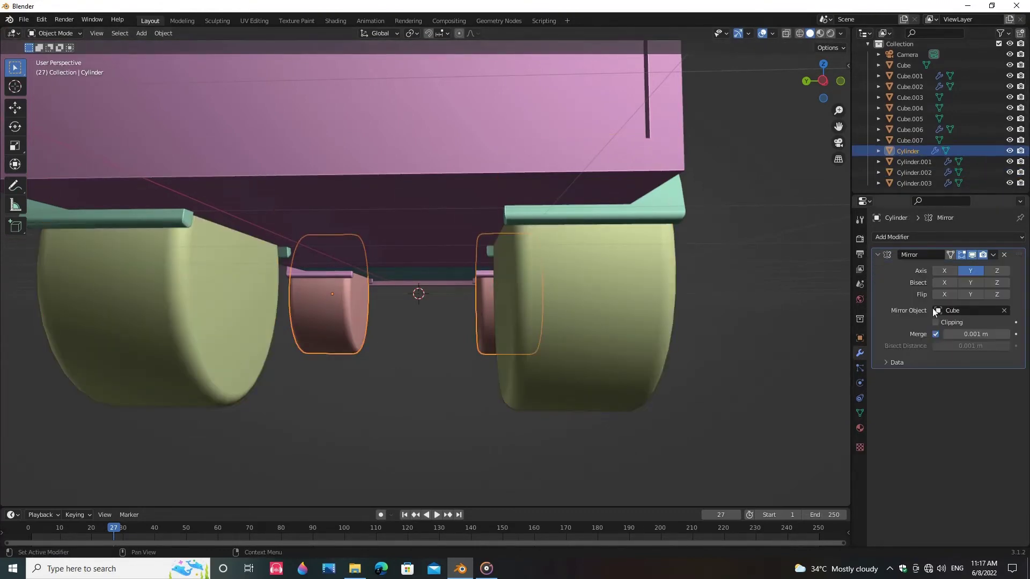
key("g")
right_click(603, 363)
left_click(248, 361, "shift")
key("Tab")
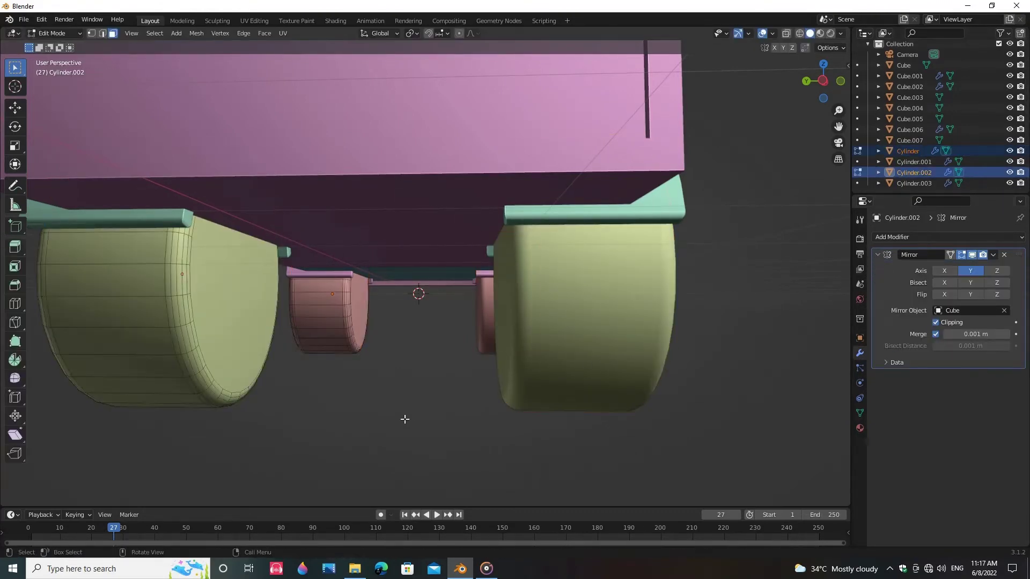
Step: Select the inner side faces of the front and rear wheels and inset them together
left_click(362, 331)
left_click(267, 351, "shift")
key("i")
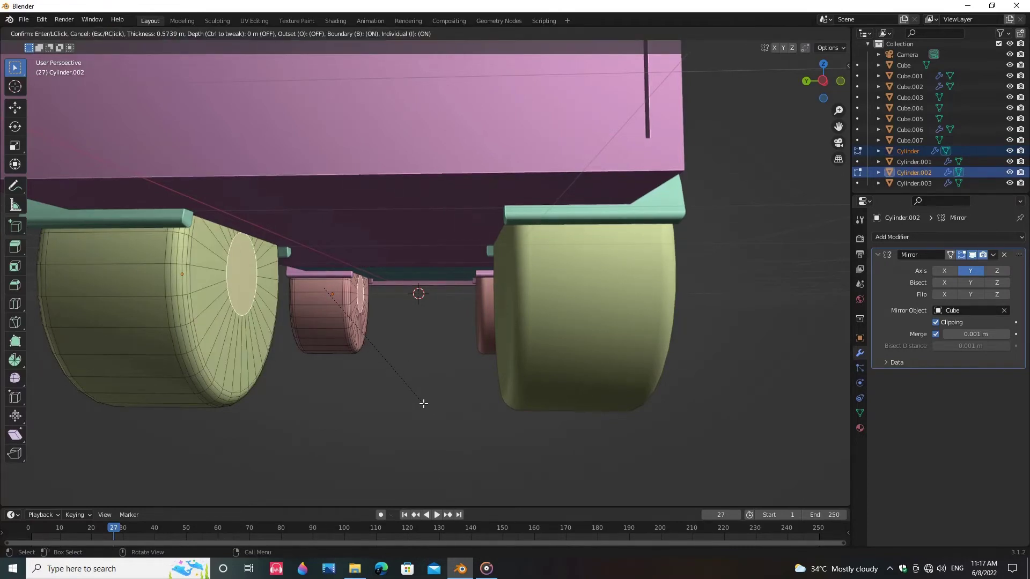
left_click(423, 403)
Step: Try to extrude the inset wheel faces along Y toward the truck's centre
middle_click_drag(424, 403, 555, 418)
key("e")
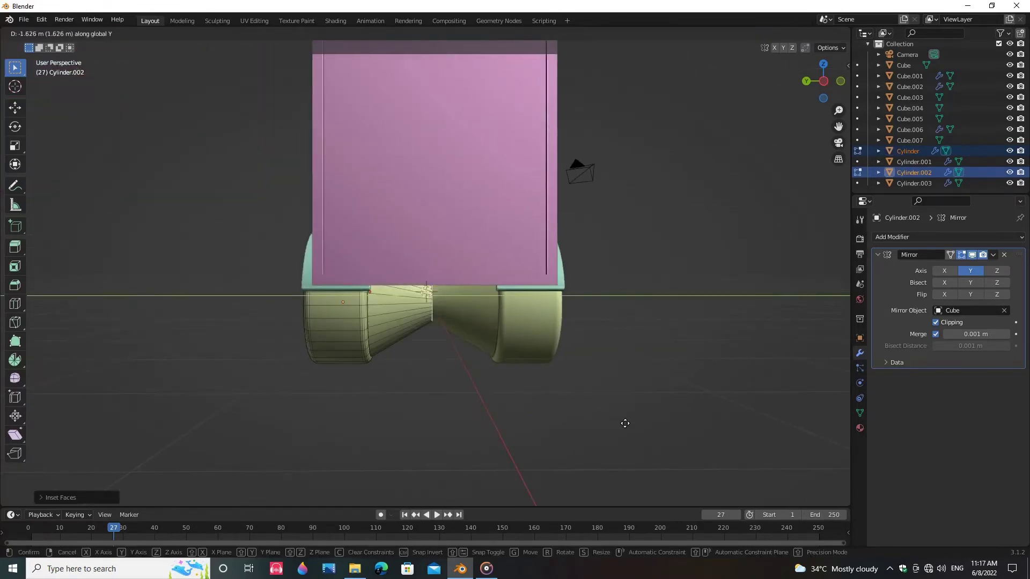
left_click(499, 420)
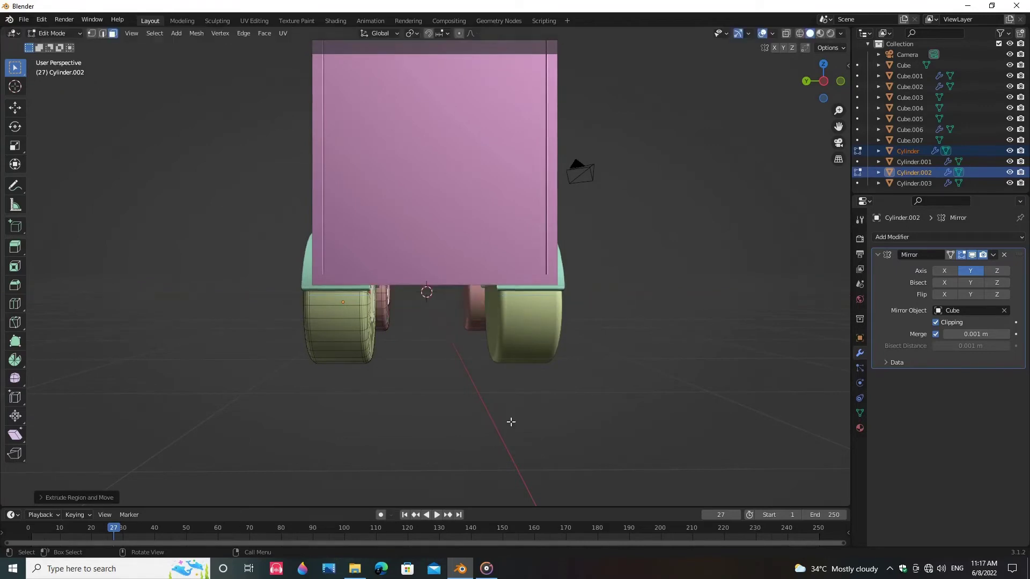
middle_click_drag(510, 421, 478, 411)
scroll(418, 410, "up", 2)
scroll(478, 412, "up", 3)
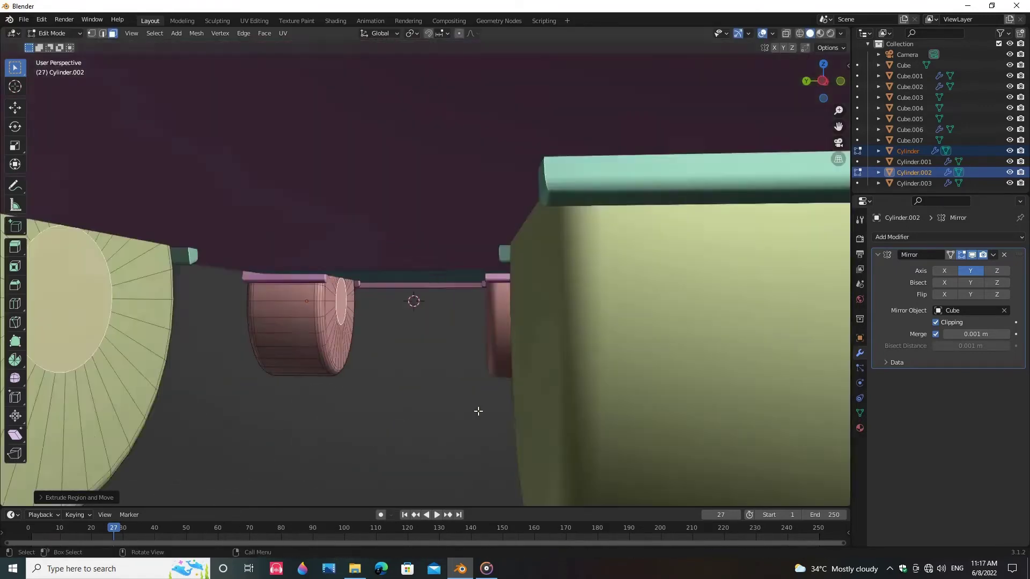
scroll(478, 412, "down", 2)
Step: Set the pivot point to Individual Origins, try scaling the wheel faces, and undo back to before the inset
left_click(413, 33)
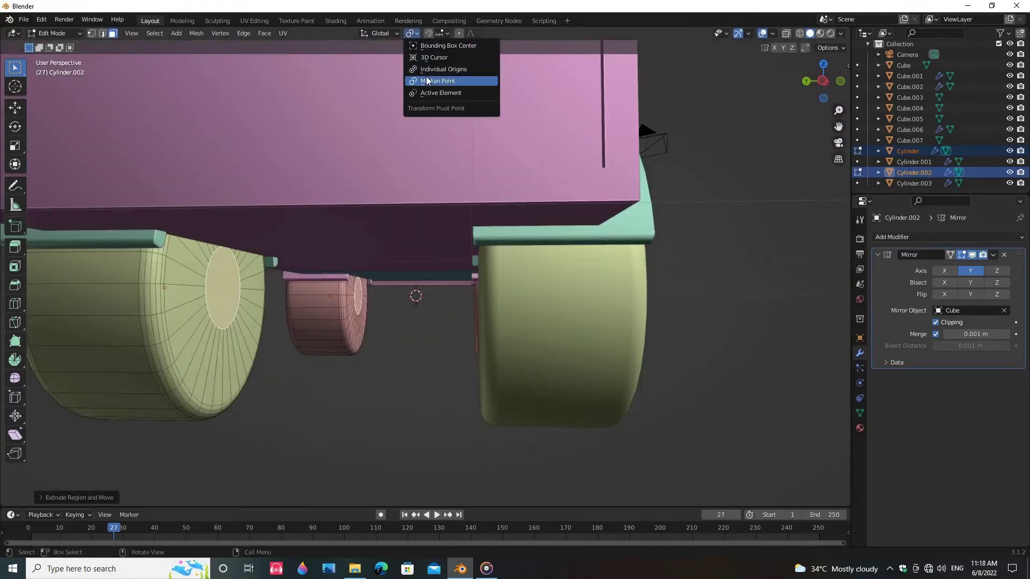
left_click(465, 71)
key("s")
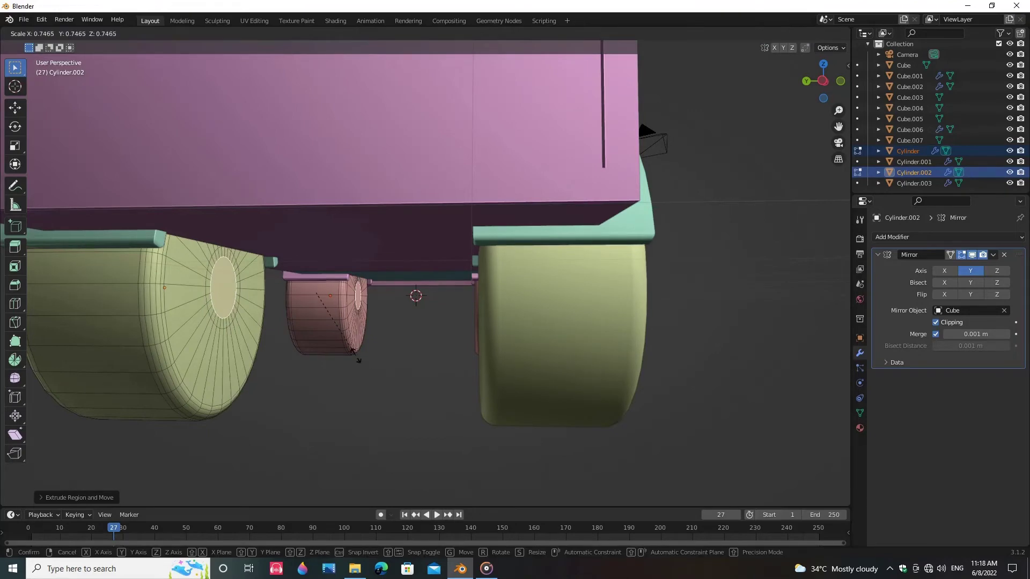
right_click(356, 355)
key("ctrl+z")
key("ctrl+z")
Step: Inset the inner faces of the front and rear wheels to axle size and extrude them to the truck's centre
key("i")
left_click(343, 349)
key("e")
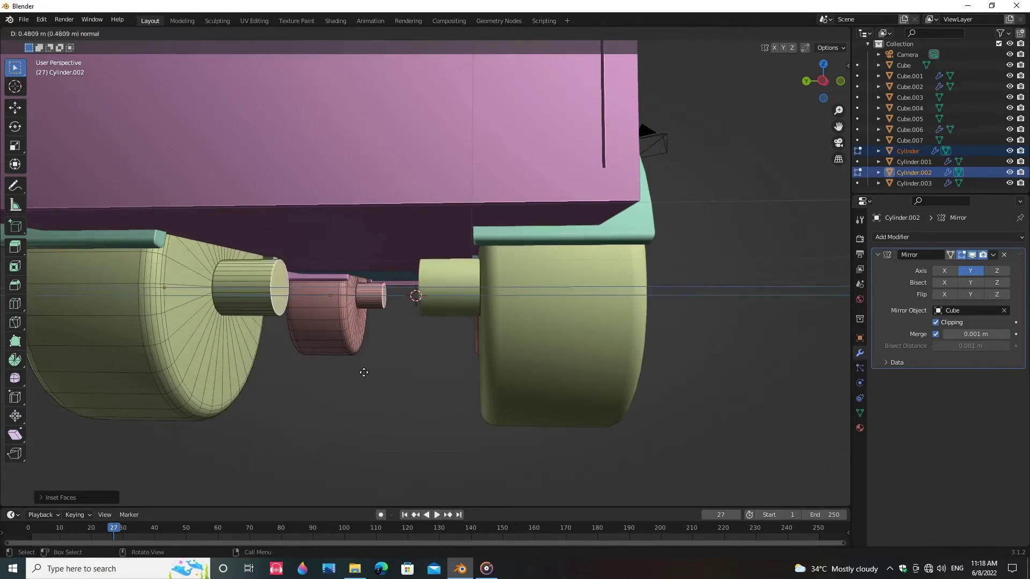
left_click(424, 371)
scroll(423, 371, "down", 8)
middle_click_drag(424, 371, 343, 333)
scroll(343, 333, "up", 4)
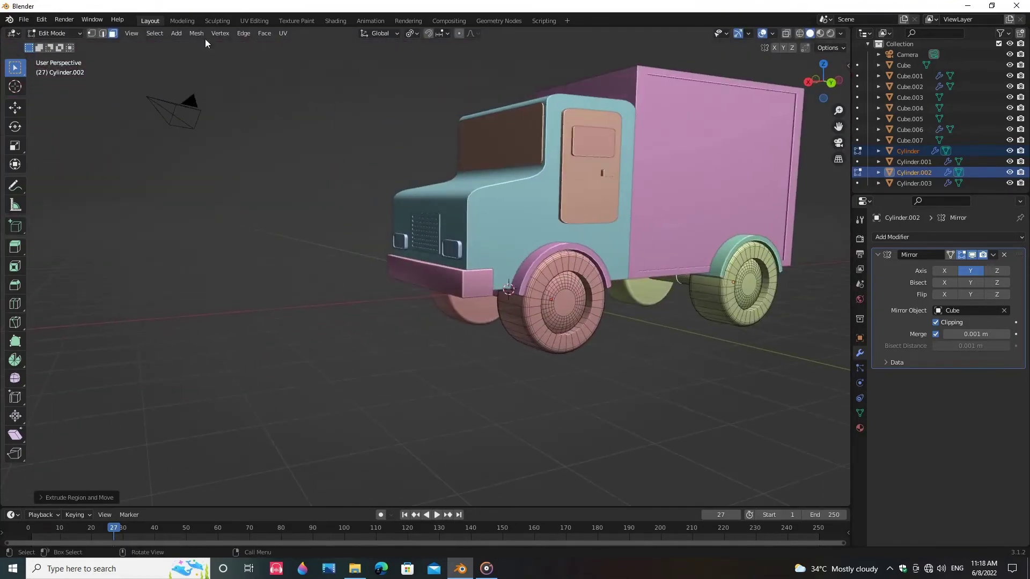
scroll(511, 218, "up", 1)
key("Tab")
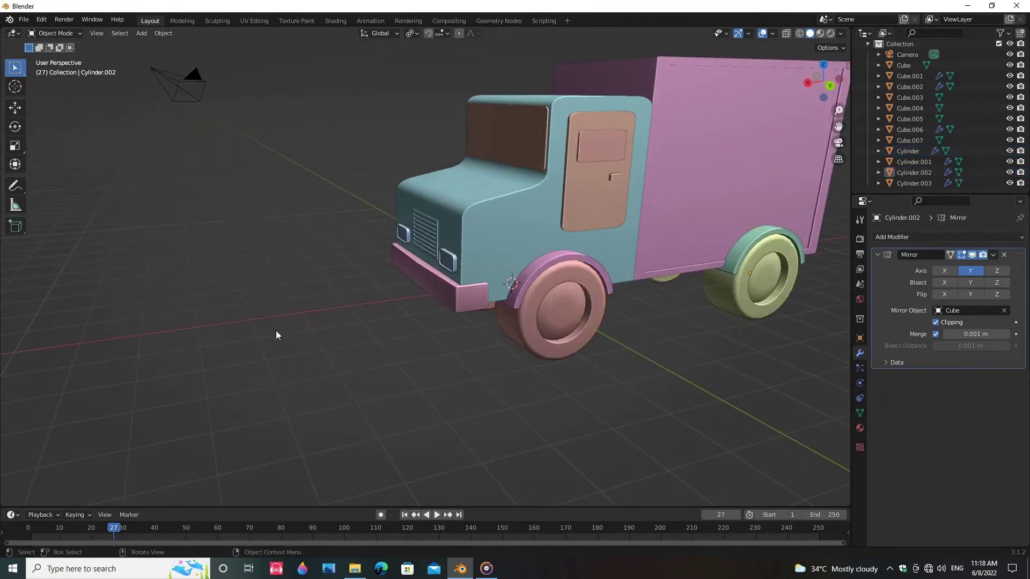
Step: Snap the 3D cursor to the upper side face of the cab around the door
middle_click_drag(276, 335, 671, 314)
scroll(691, 294, "down", 3)
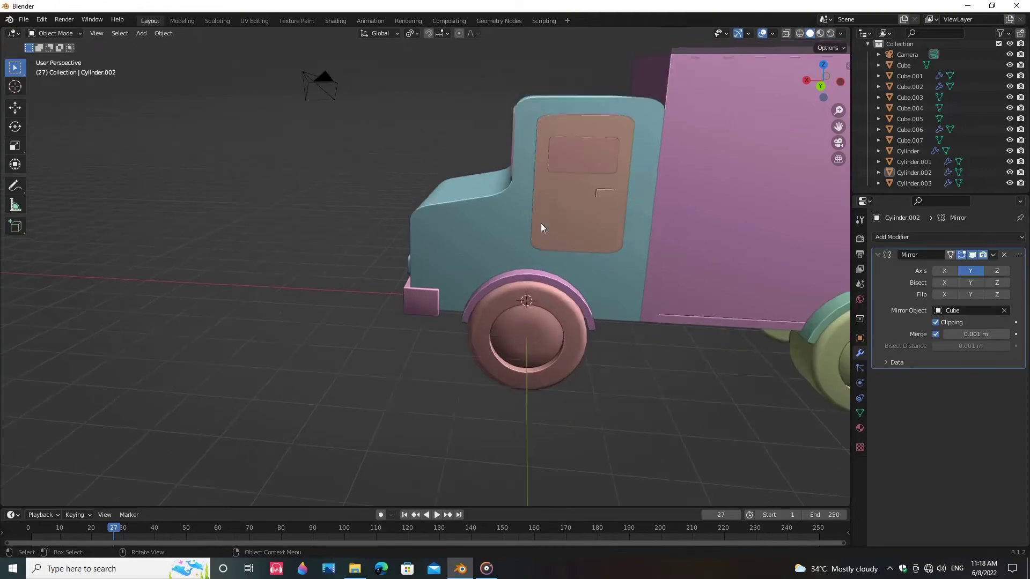
key("shift+a")
middle_click_drag(435, 352, 465, 370)
left_click(546, 167)
key("Tab")
middle_click_drag(546, 168, 526, 205)
middle_click_drag(502, 240, 515, 237)
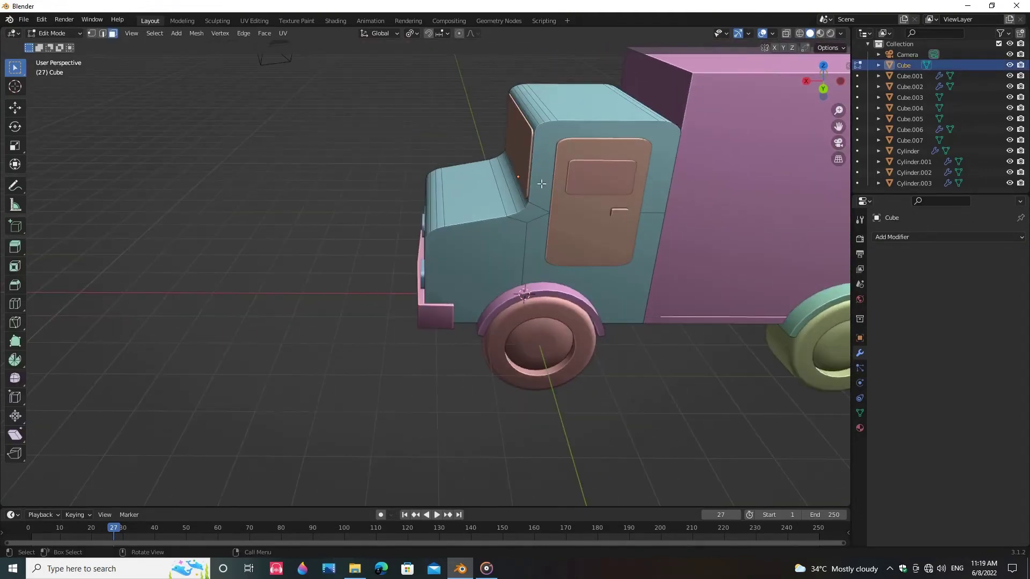
left_click(544, 195)
key("shift+s")
left_click(585, 321)
key("Tab")
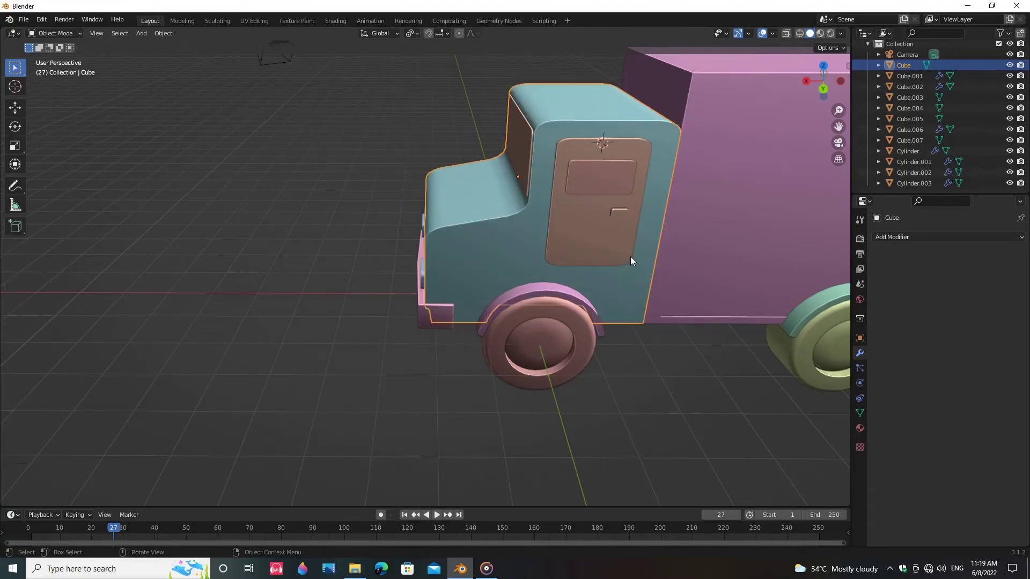
Step: Add a plane at the 3D cursor and rotate it 90° about X
key("shift+a")
left_click(667, 258)
type("rx90")
key("Return")
key("ctrl+KP_1")
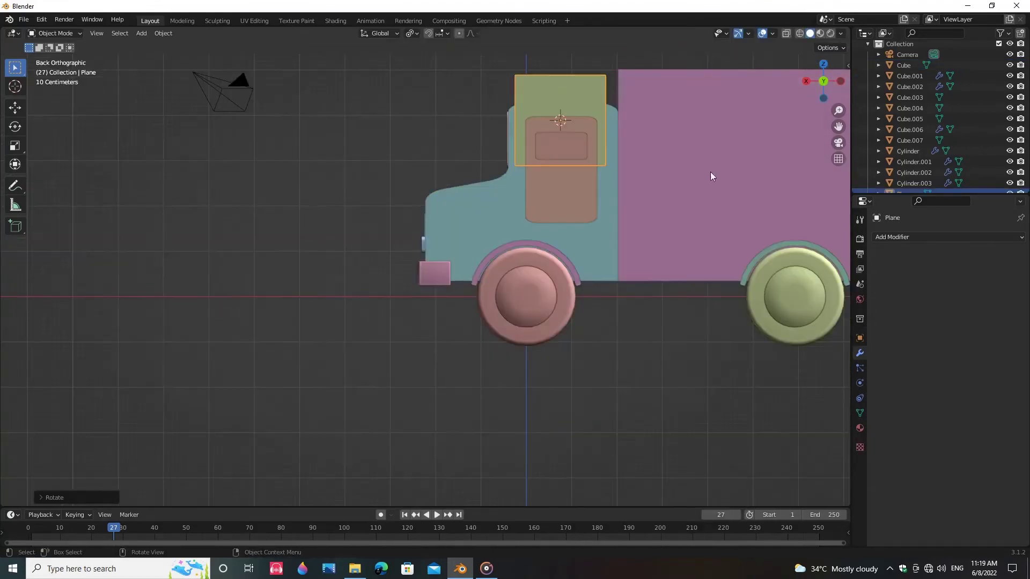
Step: Move the plane to the cab's front edge ahead of the door and narrow it along X
key("g")
left_click(564, 211)
key("s")
key("x")
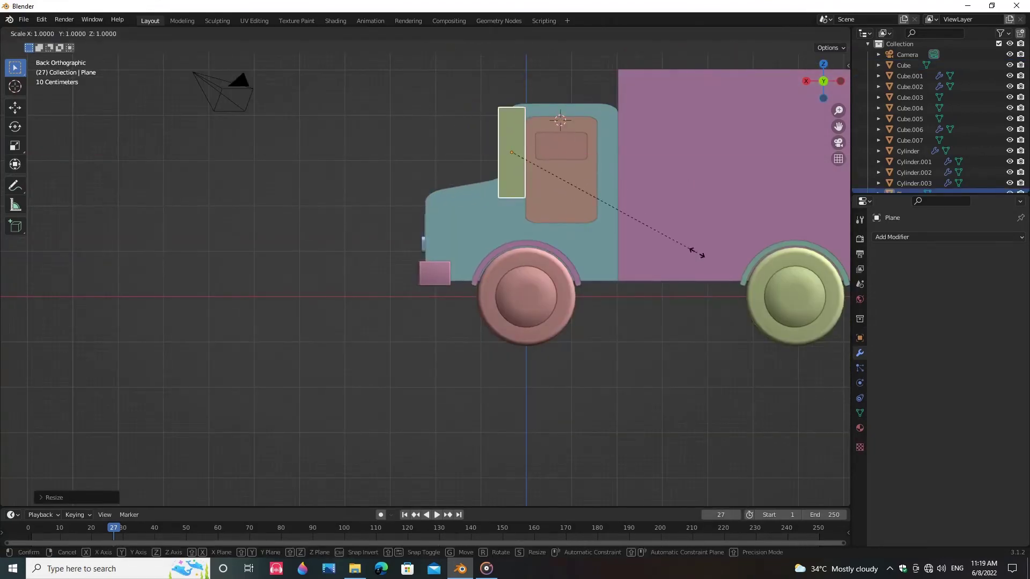
left_click(660, 241)
Step: Scale the plane down and rotate it to face the front of the truck
middle_click_drag(660, 241, 703, 237)
key("s")
key("r")
key("Return")
key("KP_Decimal")
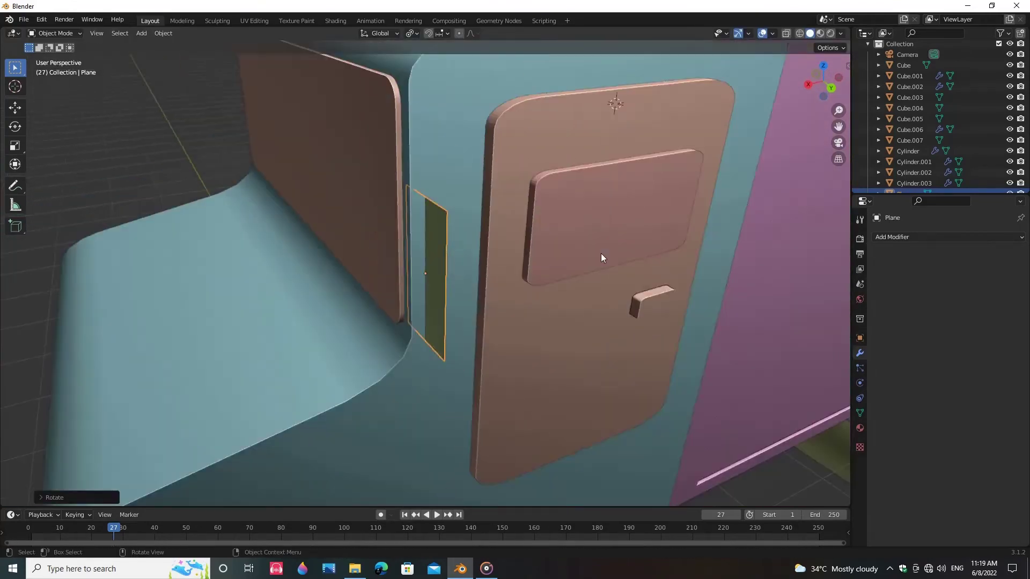
Step: Move the plane outward along Y beside the door and stretch it taller along Z
middle_click_drag(399, 338, 449, 326)
key("g")
key("y")
left_click(531, 355)
key("s")
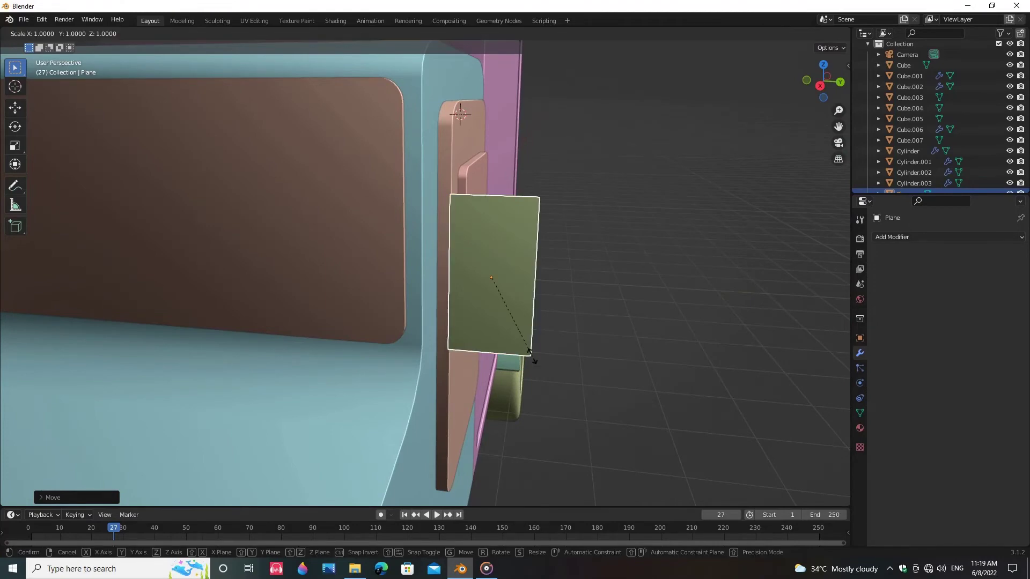
key("z")
left_click(548, 437)
middle_click_drag(617, 412, 491, 308)
scroll(505, 350, "down", 3)
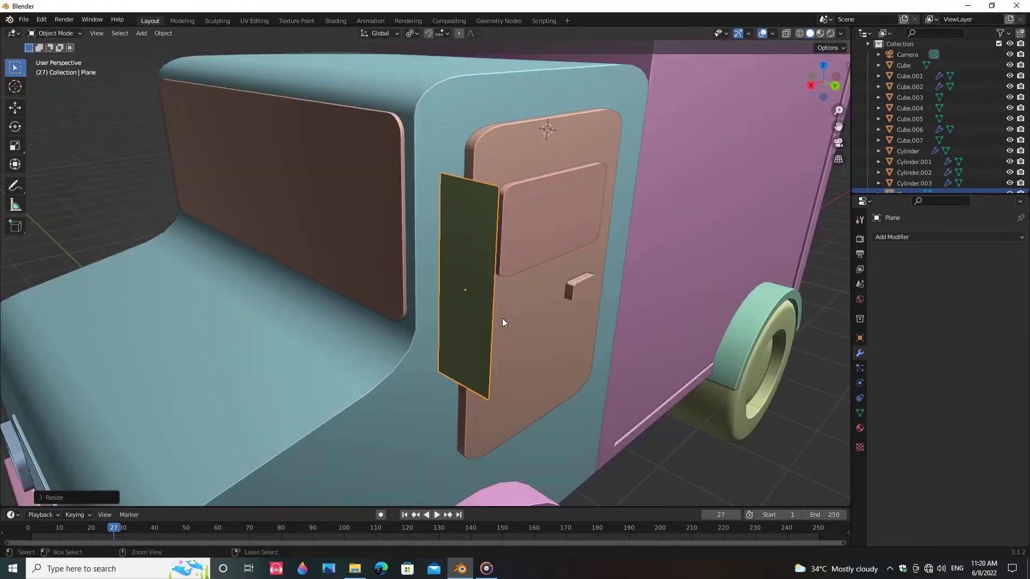
Step: Add a centred horizontal loop cut to the plane and delete its lower face
key("Tab")
key("ctrl+r")
left_click(469, 339)
right_click(467, 340)
key("3")
left_click(470, 343)
key("x")
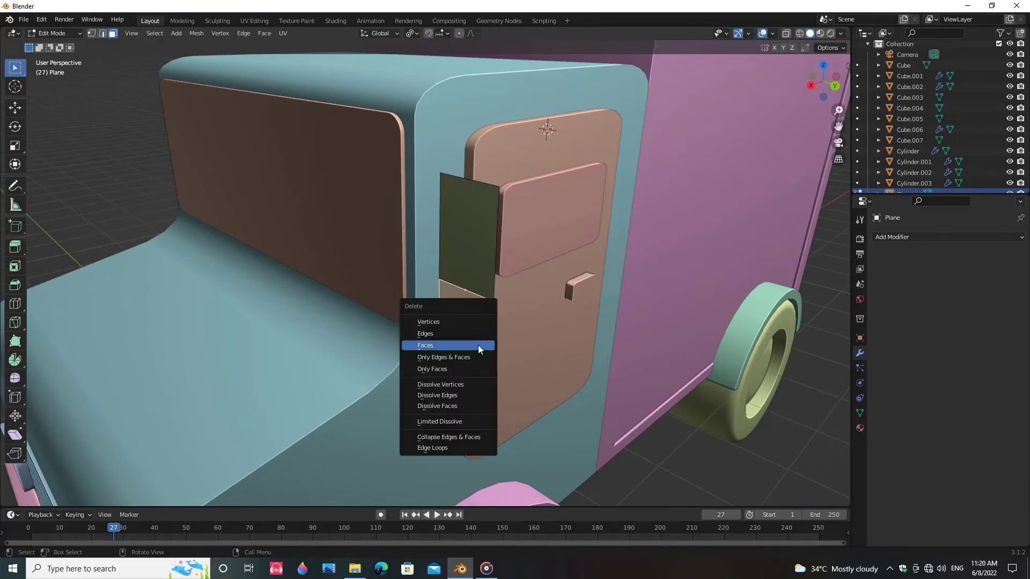
left_click(478, 347)
Step: Add a Mirror modifier to the plane using only the Y axis
left_click(905, 237)
left_click(828, 362)
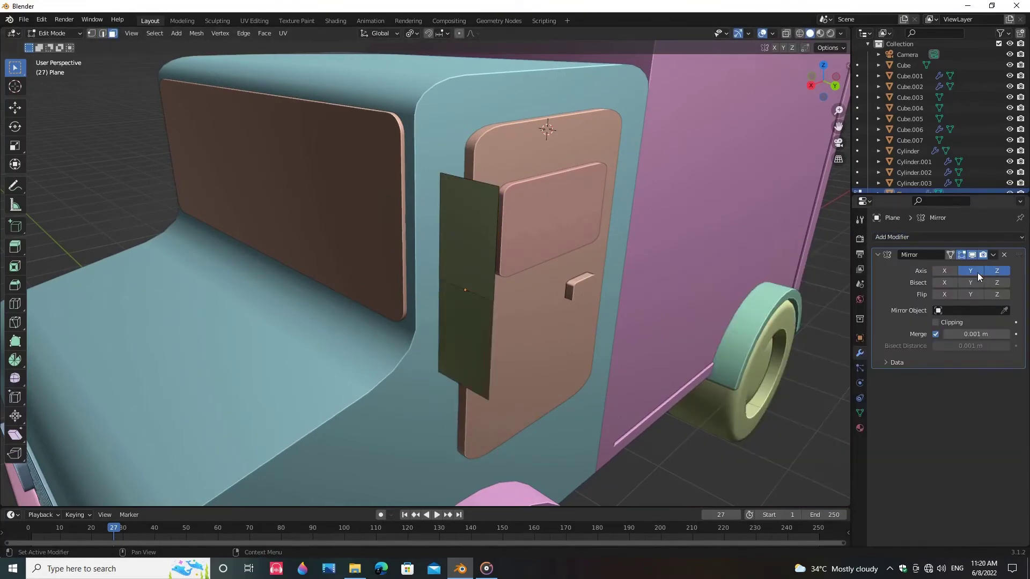
key("Tab")
Step: Extrude the plane about 0.07 m to give the side mirror thickness
middle_click_drag(683, 347, 530, 368)
key("Tab")
key("e")
left_click(504, 333)
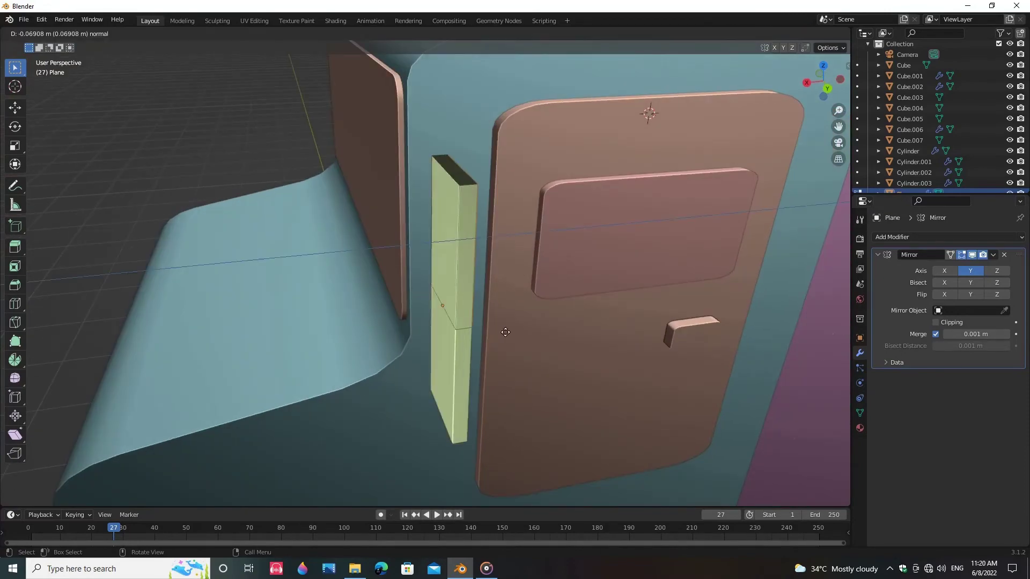
middle_click_drag(504, 333, 542, 349)
Step: Apply the side mirror's object transform and try to inset its back face
key("Tab")
key("ctrl+a")
left_click(473, 337)
middle_click_drag(472, 340, 539, 368)
key("Tab")
key("i")
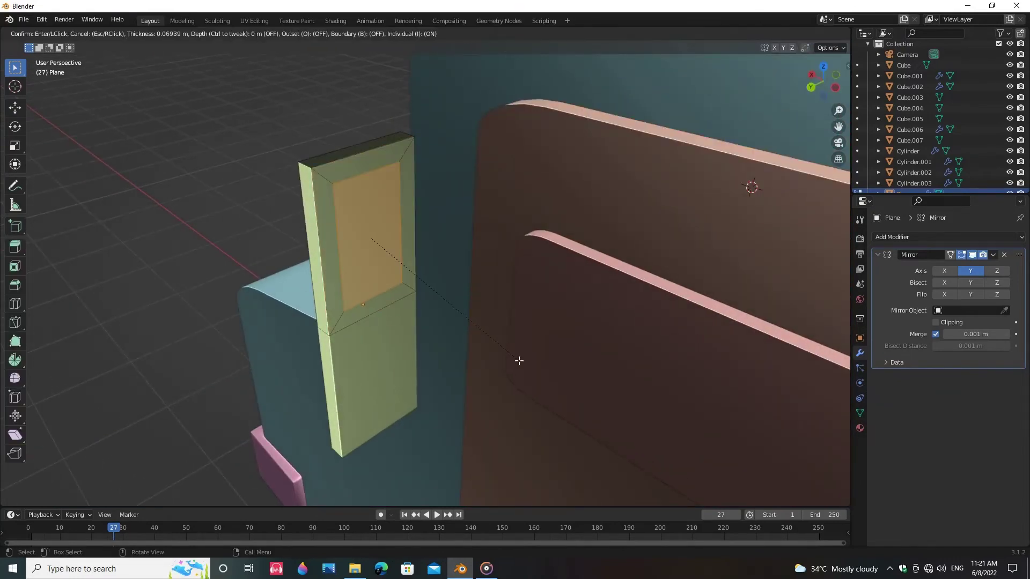
key("Escape")
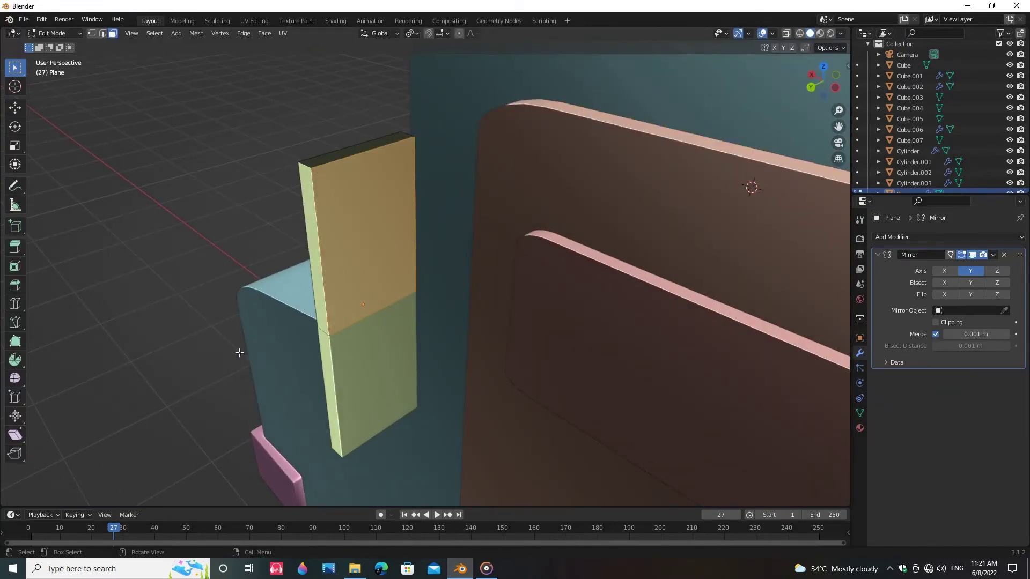
middle_click_drag(239, 353, 464, 379)
Step: Undo the side mirror's extrusion and try an inset on the flat plane
key("ctrl+z")
key("ctrl+z")
key("ctrl+z")
key("ctrl+z")
key("i")
key("Escape")
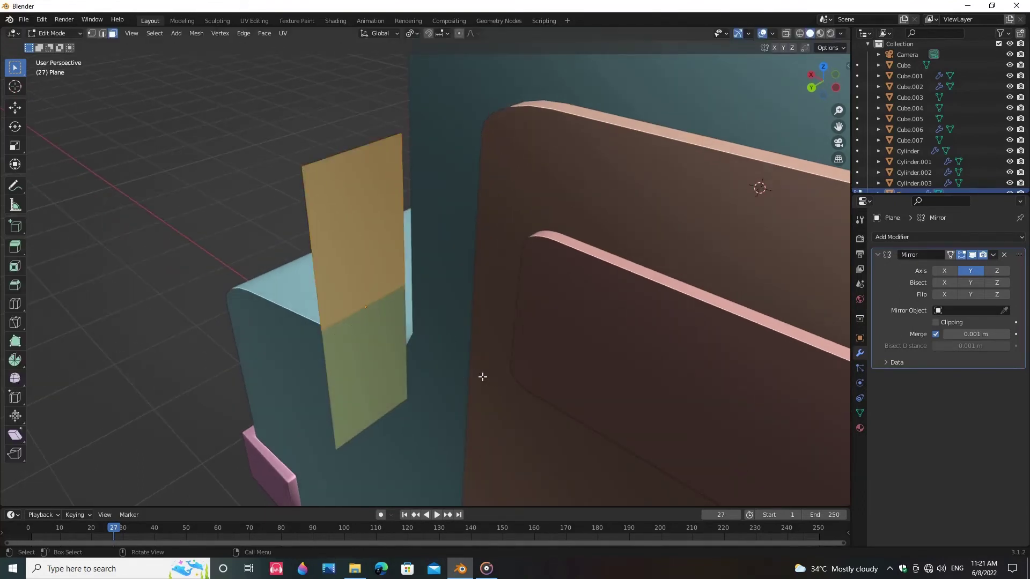
Step: Select the whole side mirror plane and extrude it into a thin plate
key("Tab")
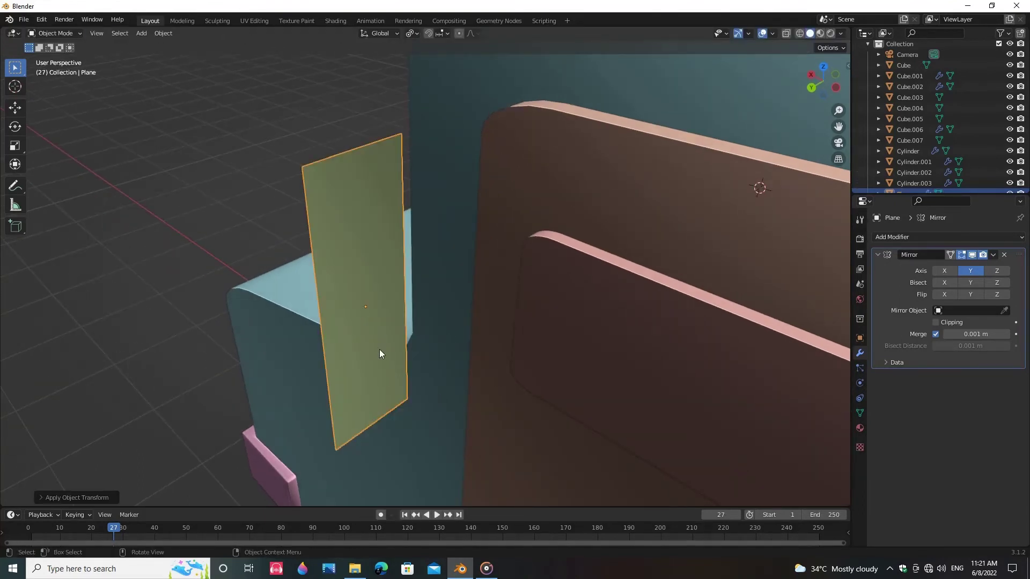
key("Tab")
middle_click_drag(382, 350, 350, 352)
left_click(349, 353)
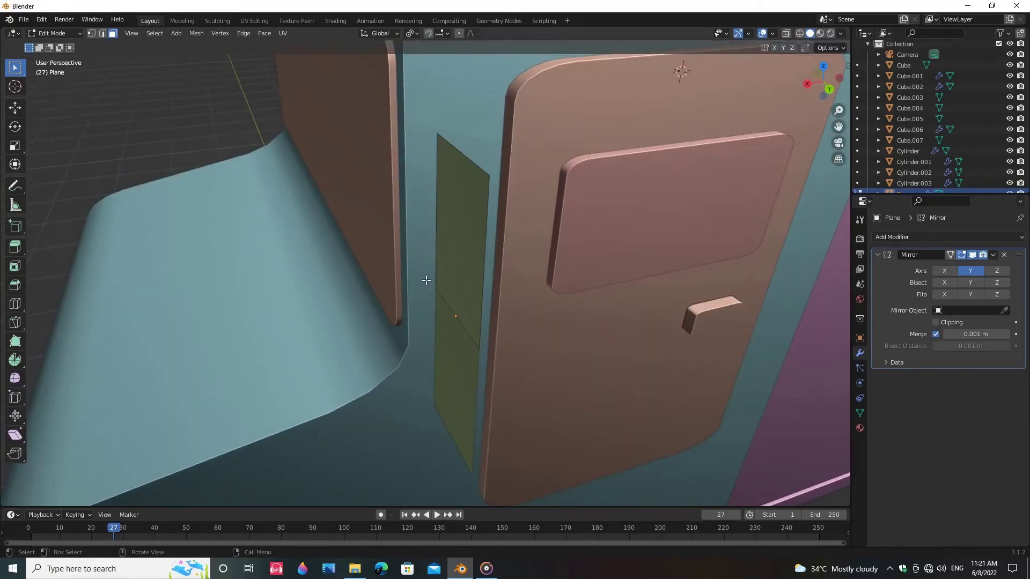
middle_click_drag(426, 280, 435, 201)
key("a")
key("e")
left_click(433, 282)
left_click(315, 170)
scroll(435, 201, "down", 3)
scroll(1003, 107, "up", 1)
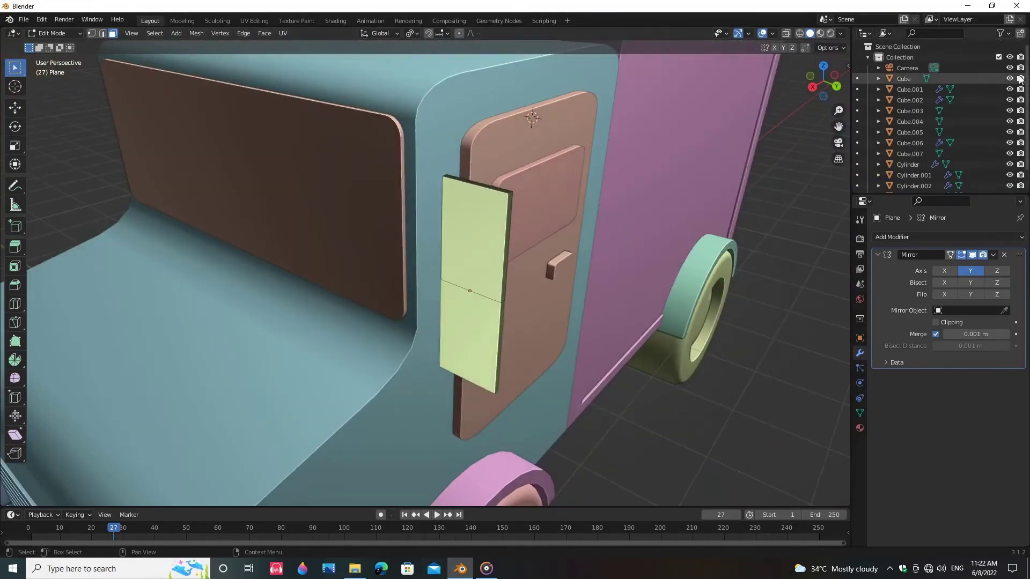
Step: Hide the cab body to inspect the side mirror plate, and unhide it again
left_click(1009, 79)
middle_click_drag(563, 300, 441, 298)
left_click(1010, 79)
middle_click_drag(394, 177, 524, 147)
middle_click_drag(609, 254, 625, 311)
Step: Duplicate the side mirror plate's outer edge faces in place and enable Clipping in its Mirror modifier
key("shift+d")
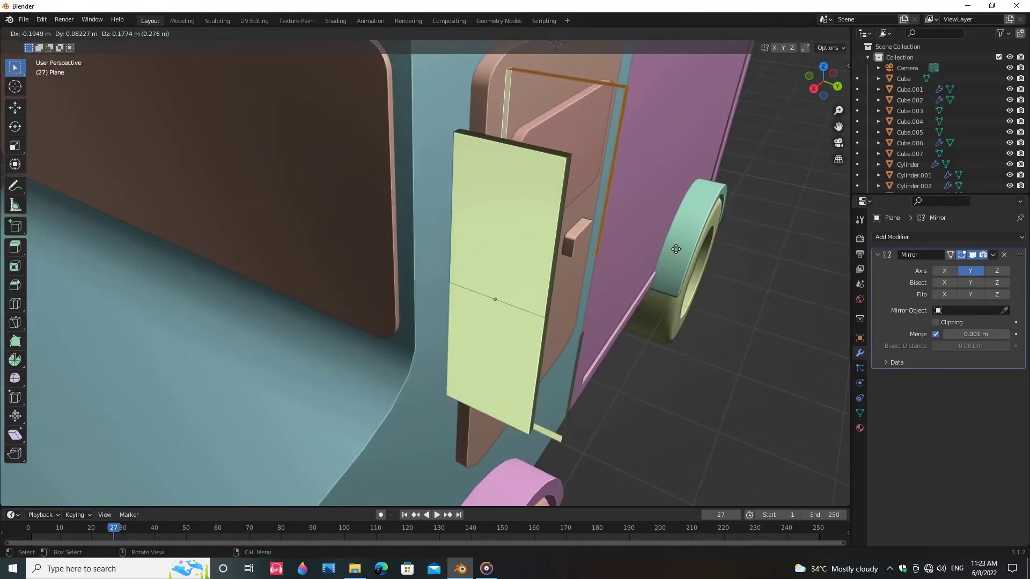
right_click(675, 246)
left_click(936, 322)
middle_click_drag(583, 427, 568, 416)
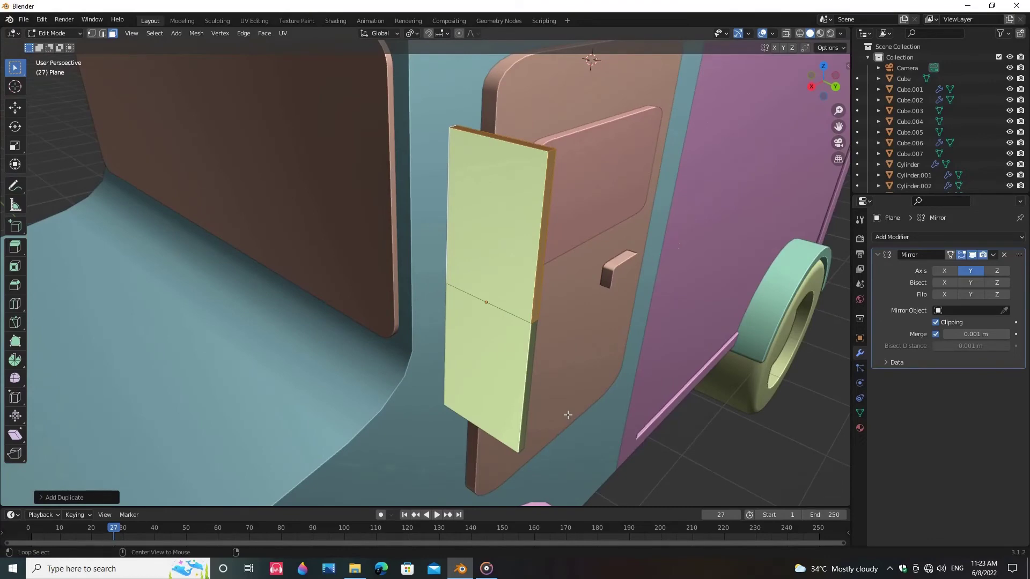
Step: Fatten the duplicated edge faces into a frame around the side mirror plate and deepen the frame by scaling along X
key("alt+s")
middle_click_drag(579, 420, 408, 371)
key("ctrl+l")
key("s")
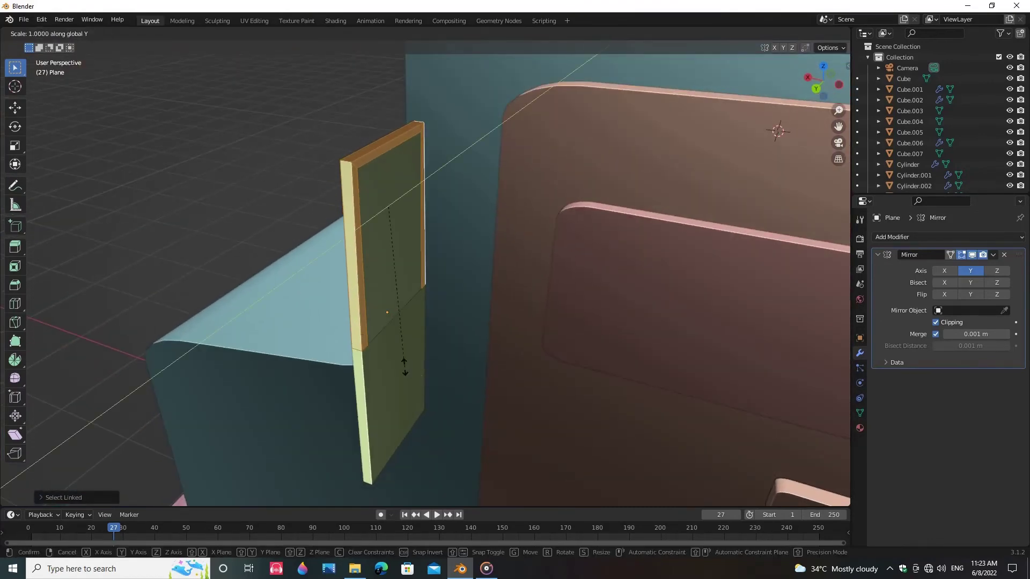
key("x")
left_click(704, 398)
Step: Move the side mirror's frame about -0.025 m along X and scale it to fit the plate
middle_click_drag(683, 393, 574, 413)
key("g")
key("x")
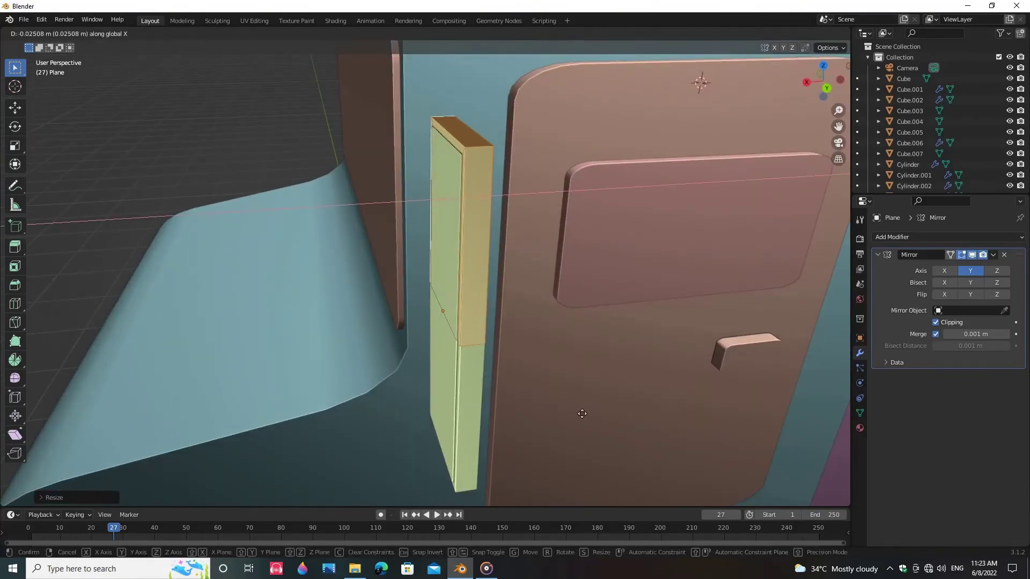
left_click(582, 413)
key("s")
left_click(543, 400)
Step: Round the side mirror frame's corners and shade the mirror smooth with Auto Smooth at 30°
middle_click_drag(543, 400, 501, 354)
left_click(596, 345)
key("Tab")
scroll(260, 354, "down", 4)
right_click(539, 299)
middle_click_drag(259, 354, 445, 279)
left_click(540, 299)
left_click(859, 413)
left_click(936, 461)
Step: Scale the whole side mirror beside the cab
middle_click_drag(697, 430, 740, 397)
left_click(778, 443)
left_click(838, 378)
middle_click_drag(617, 344, 417, 325)
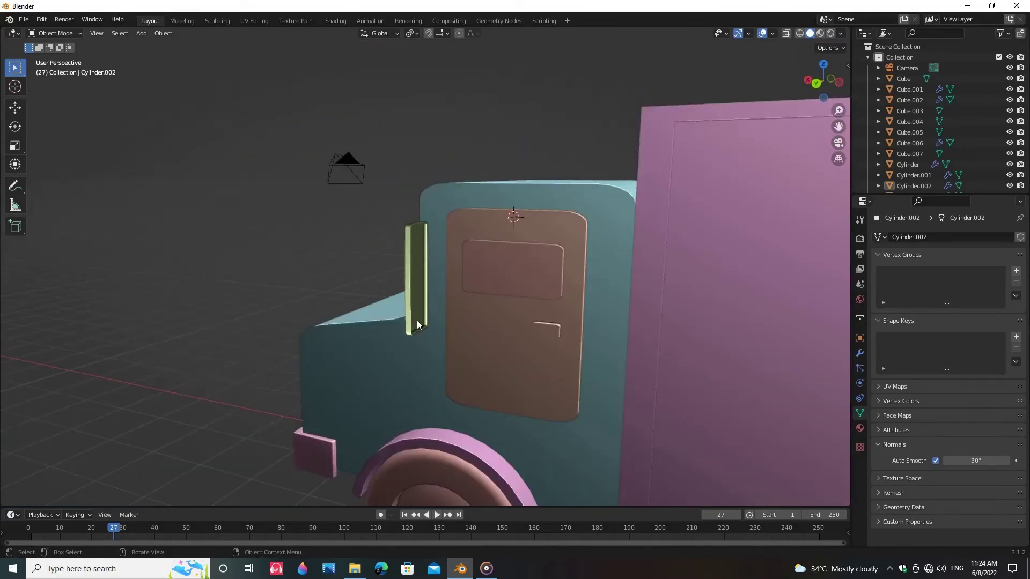
left_click(417, 325)
key("s")
left_click(480, 388)
Step: Inset the side mirror frame's top face by about 0.067 m and extrude it into a short mount
middle_click_drag(480, 390, 531, 295)
scroll(520, 262, "up", 5)
left_click(553, 200)
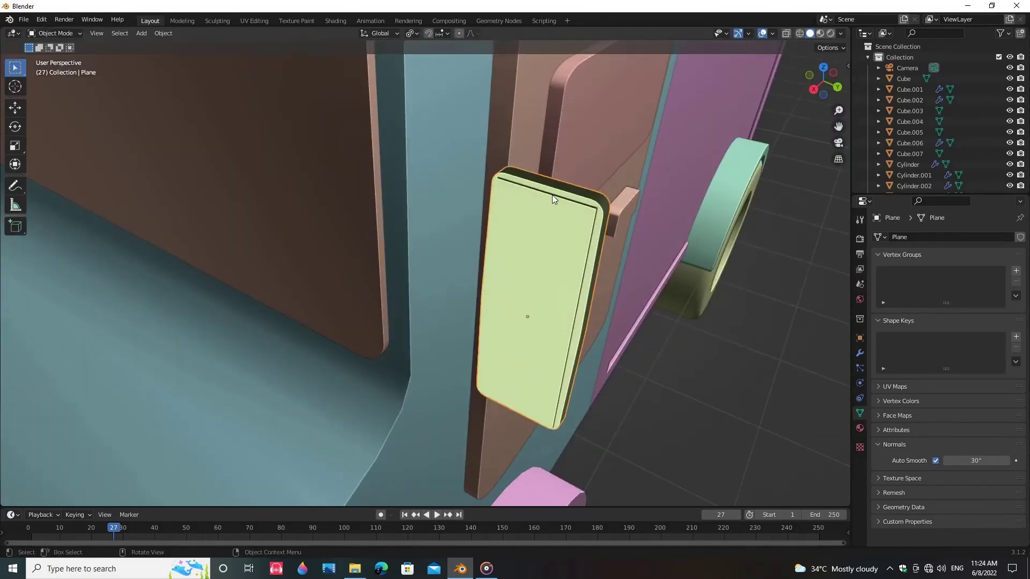
key("Tab")
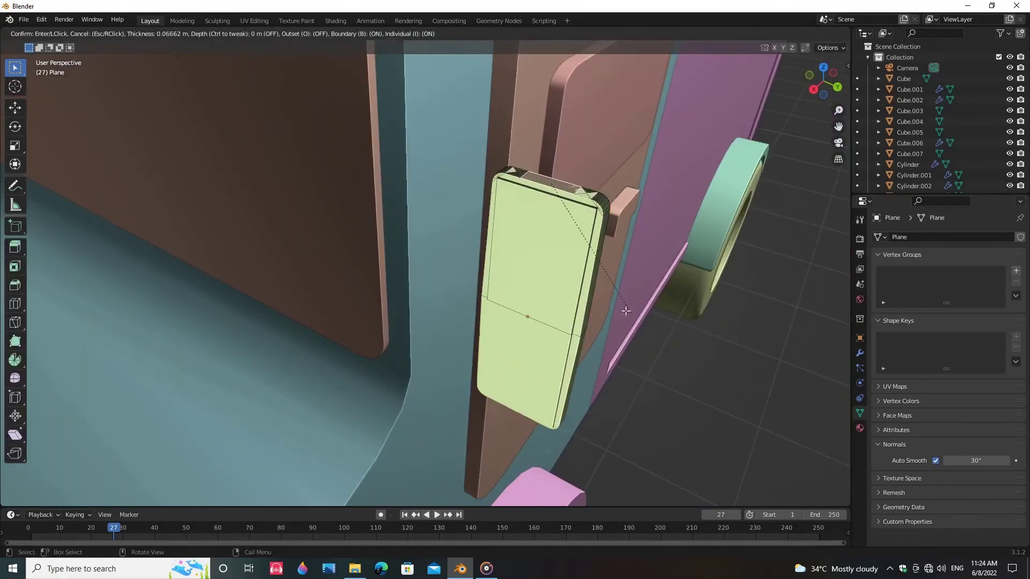
key("e")
left_click(647, 278)
Step: Extrude the mount's inner side face toward the cab to form the side mirror's bracket arms
middle_click_drag(647, 278, 537, 305)
left_click(514, 132)
key("e")
scroll(695, 286, "down", 2)
scroll(501, 322, "down", 3)
middle_click_drag(475, 320, 500, 321)
key("Tab")
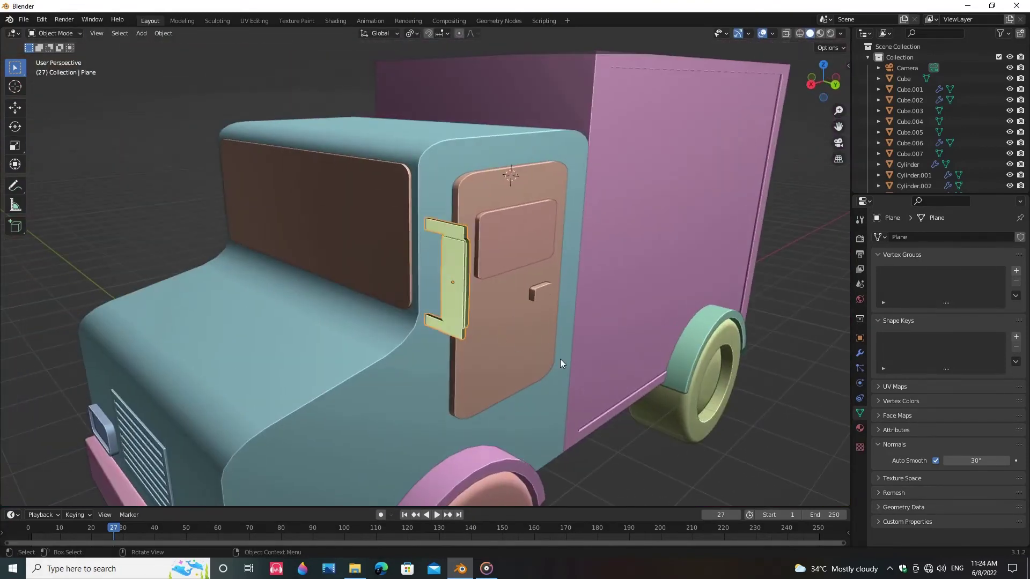
Step: Move the side mirror along Y so its bracket arms reach into the cab body
key("g")
key("y")
left_click(550, 357)
left_click(638, 426)
scroll(637, 447, "down", 2)
left_click(636, 449)
middle_click_drag(643, 449, 549, 423)
scroll(406, 325, "up", 5)
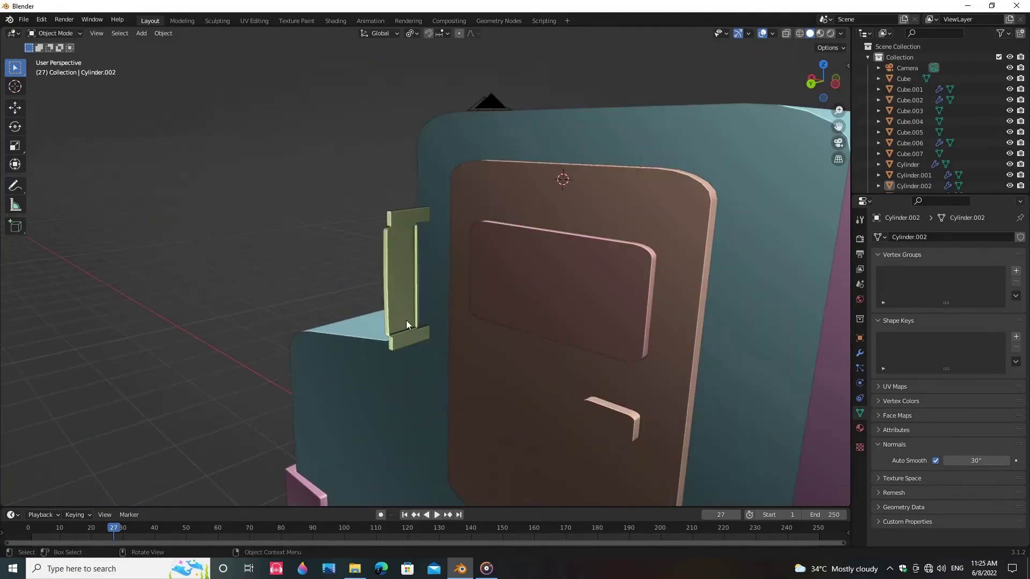
Step: Add a second Mirror modifier to the side mirror on the Y axis with Cube as the mirror object
left_click(860, 353)
left_click(948, 236)
left_click(810, 366)
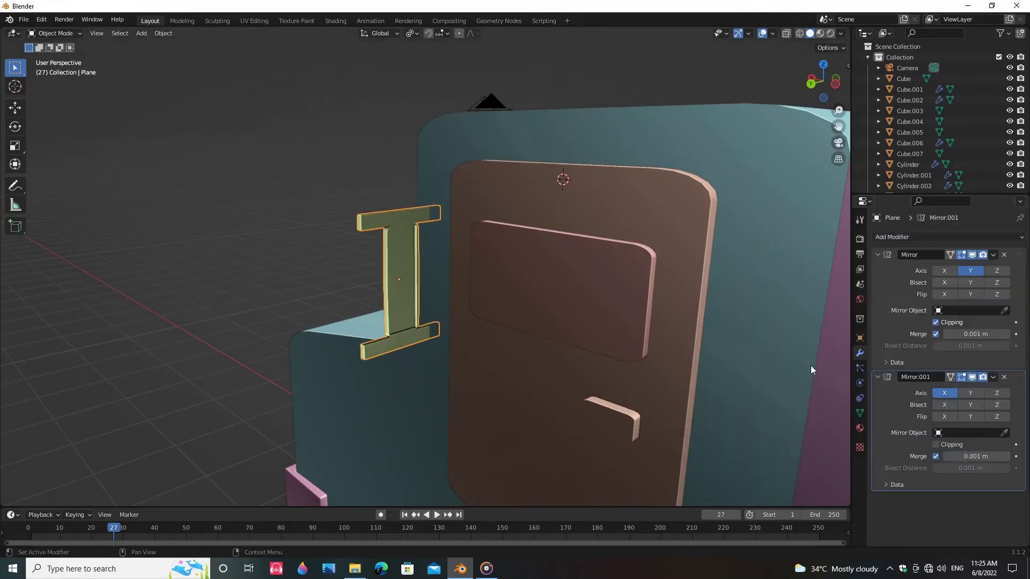
left_click(970, 394)
left_click(946, 394)
scroll(419, 333, "down", 2)
middle_click_drag(408, 333, 576, 371)
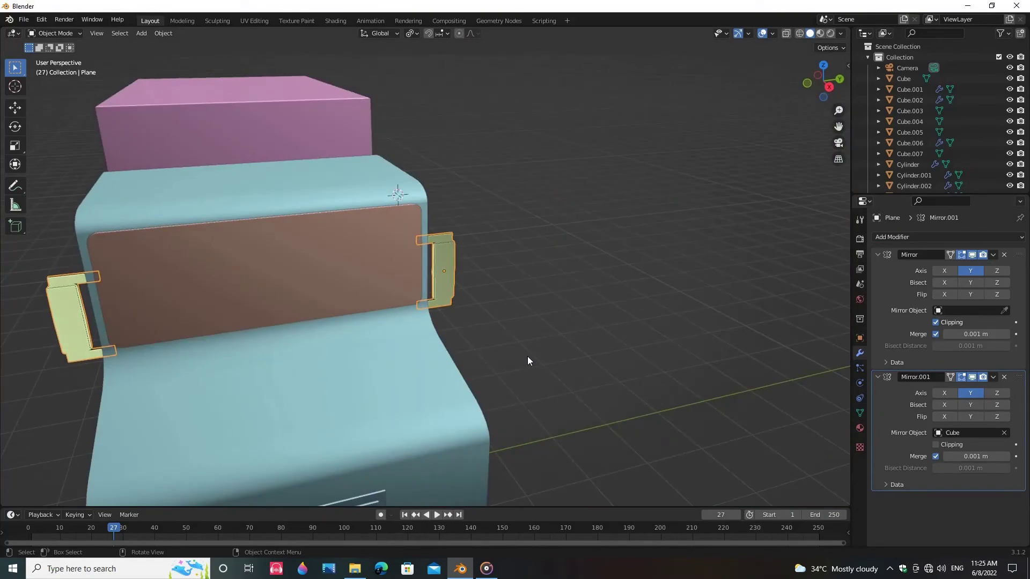
scroll(528, 360, "down", 3)
middle_click_drag(456, 354, 481, 344)
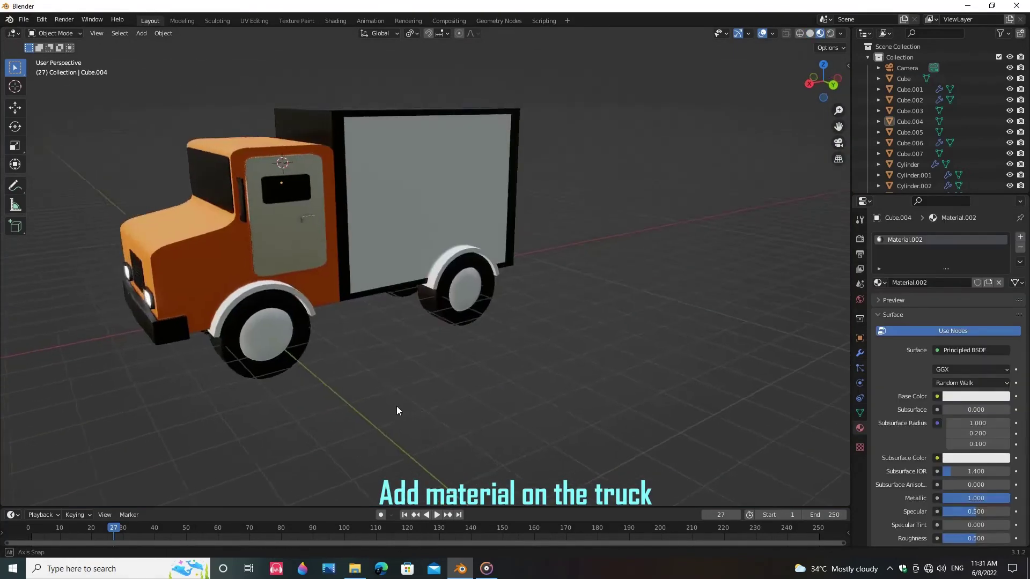
Step: Switch the viewport to rendered shading and place a Point light above and beside the truck
middle_click_drag(397, 410, 590, 322)
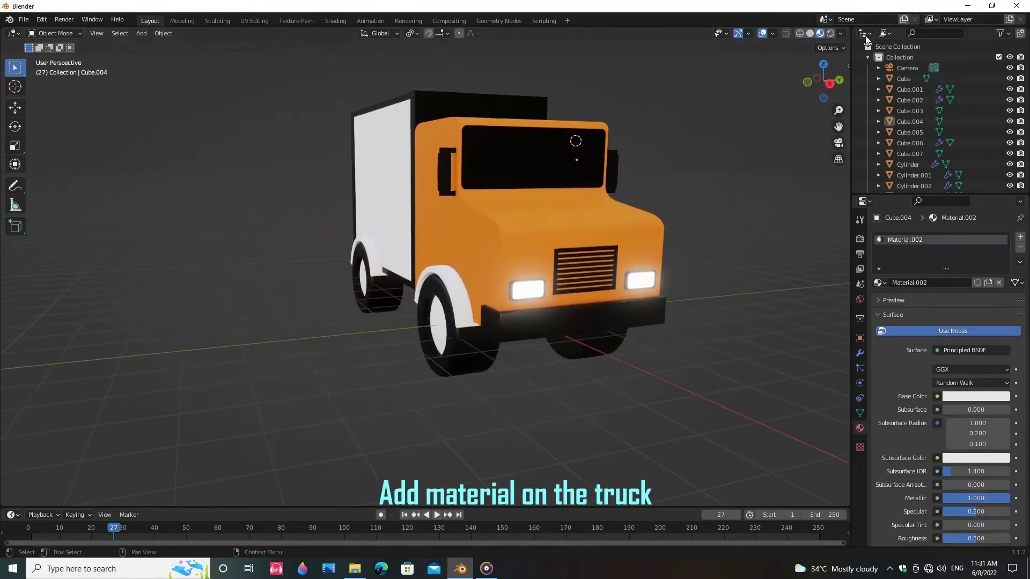
left_click(831, 34)
key("shift+a")
mouse_move(520, 472)
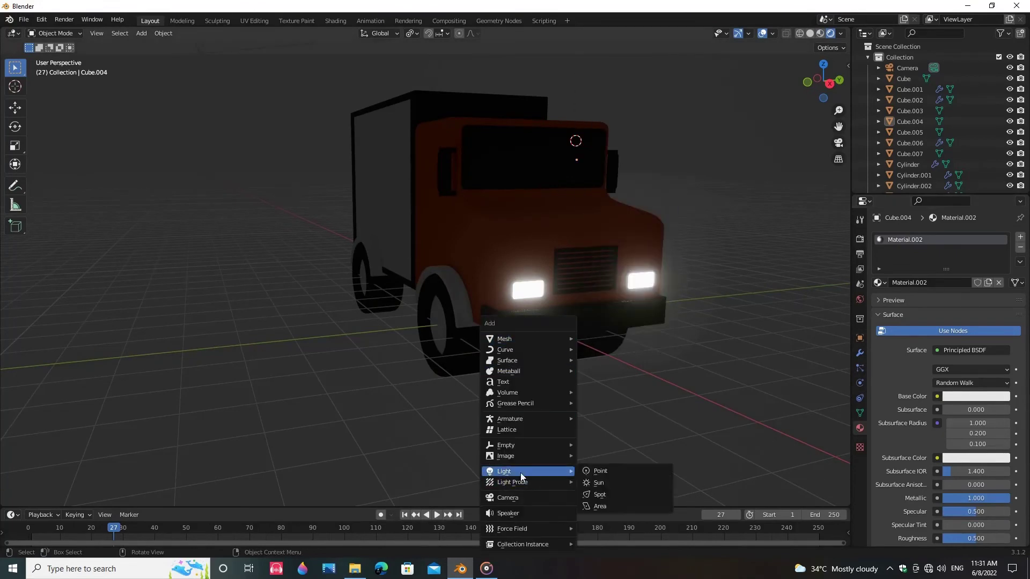
left_click(601, 469)
key("g")
left_click(575, 426)
scroll(575, 426, "down", 3)
key("ctrl+z")
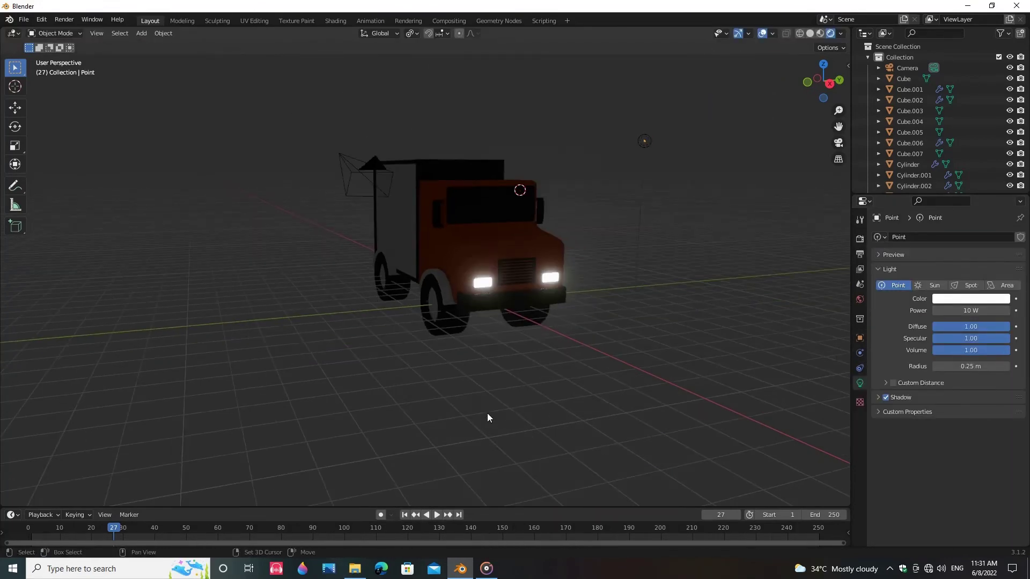
Step: Return the 3D cursor to the world origin and add a plane there
key("shift+s")
left_click(469, 447)
key("shift+a")
mouse_move(429, 315)
left_click(536, 70)
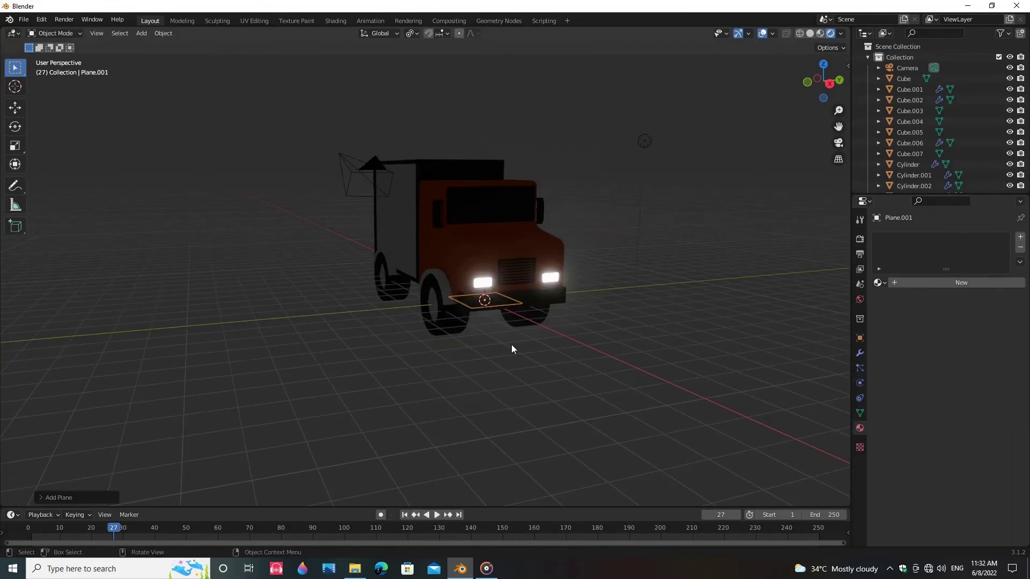
Step: Scale the plane up into a ground surface and lower it about 1.17 m along Z to the bottom of the wheels
key("s")
left_click(820, 87)
left_click(807, 82)
key("g")
key("z")
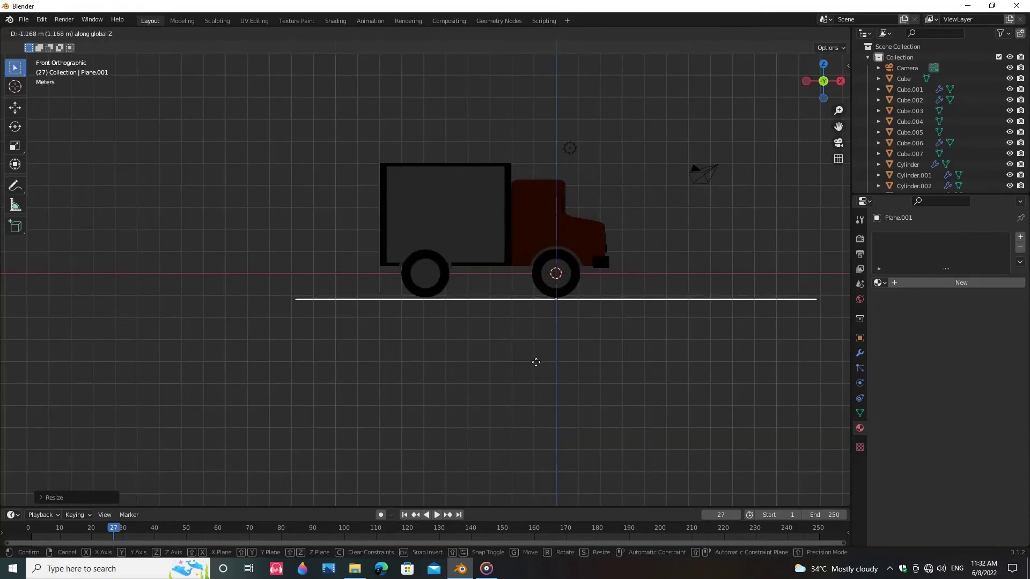
left_click(535, 361)
left_click(541, 363)
Step: Change the Point light to a Sun and reduce its strength to 0.830
middle_click_drag(692, 276, 582, 306)
left_click(635, 182)
left_click(933, 285)
middle_click_drag(772, 321, 812, 336)
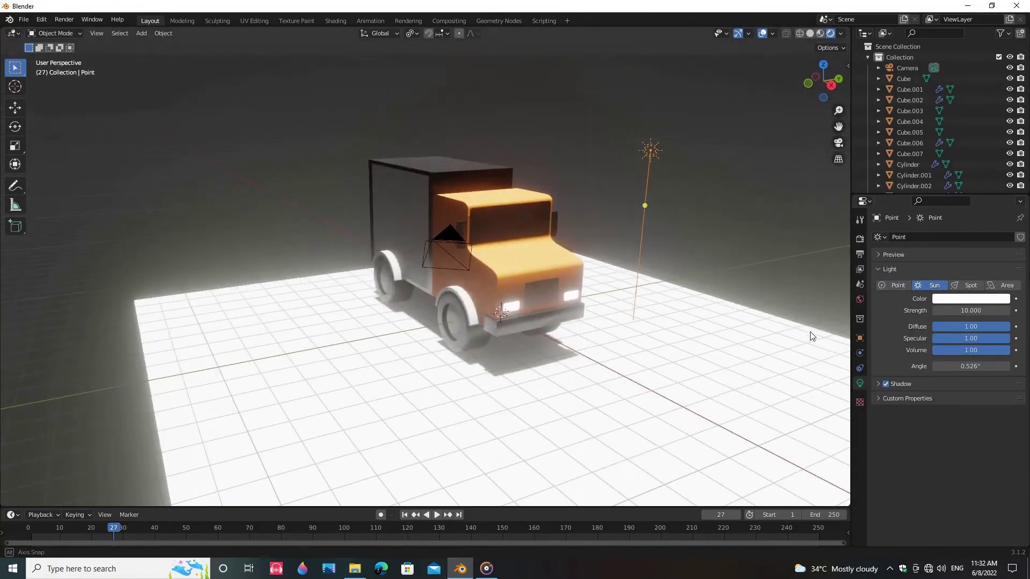
left_click_drag(970, 311, 762, 311)
mouse_move(655, 391)
middle_mouse_down()
mouse_move(639, 410)
mouse_move(638, 393)
middle_mouse_up()
Step: Switch the render engine to Cycles
left_click(860, 239)
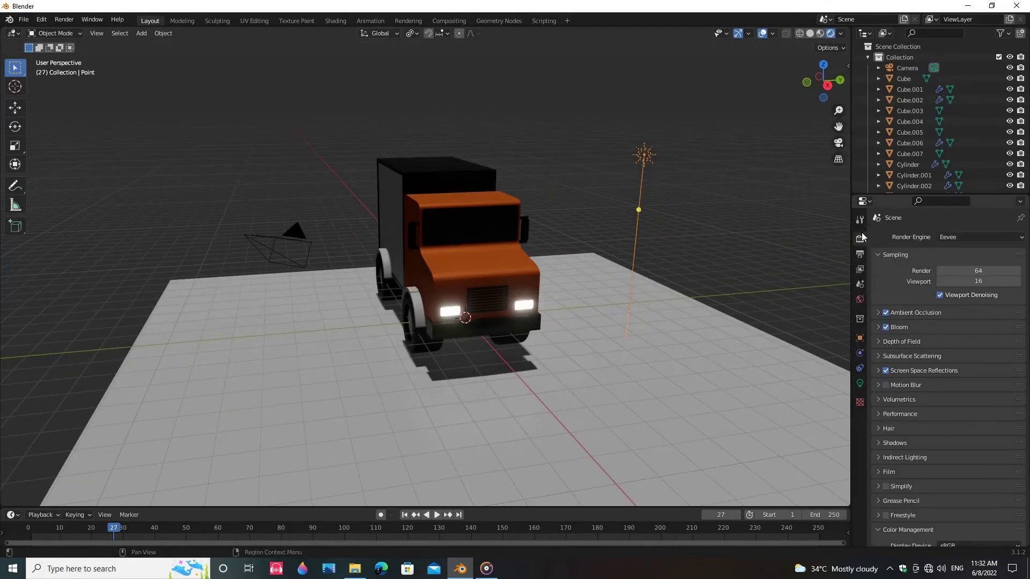
left_click(860, 254)
left_click(860, 268)
left_click(860, 254)
left_click(860, 240)
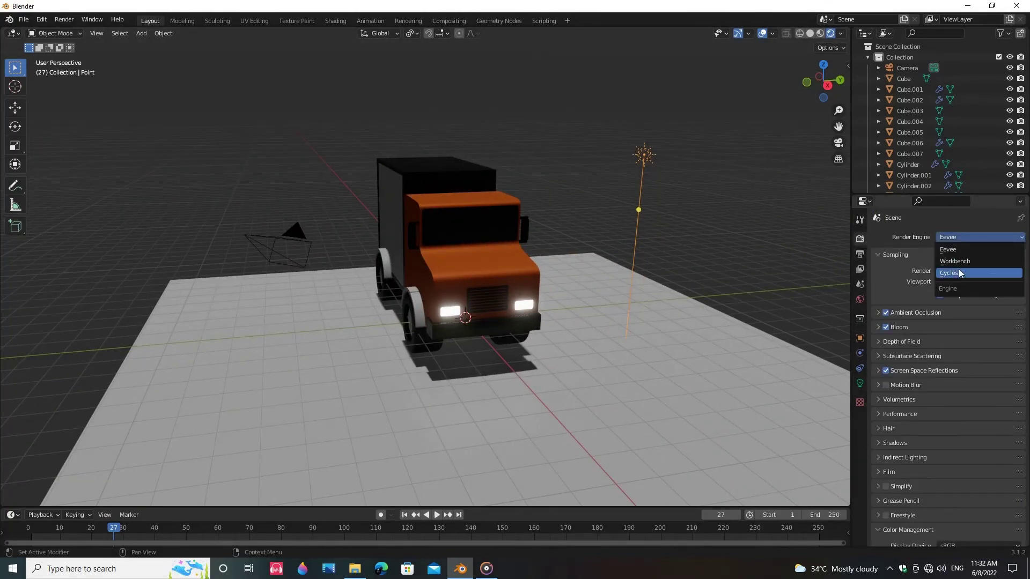
left_click(959, 274)
mouse_move(544, 411)
middle_mouse_down()
mouse_move(612, 407)
mouse_move(529, 413)
middle_mouse_up()
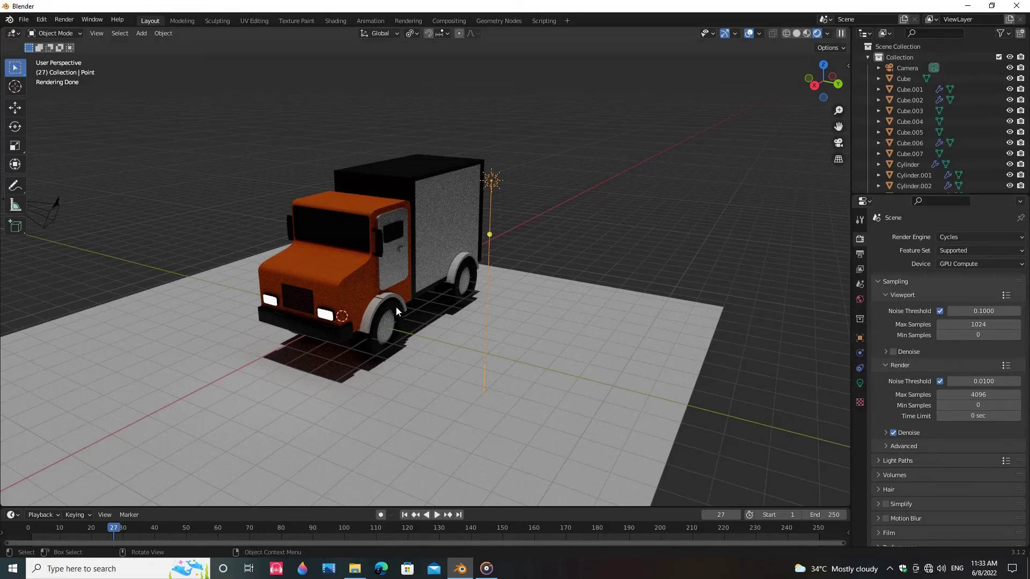
Step: Change the cab material's base color to salmon with hue 0.030 and value 0.800
left_click(861, 427)
left_click(966, 379)
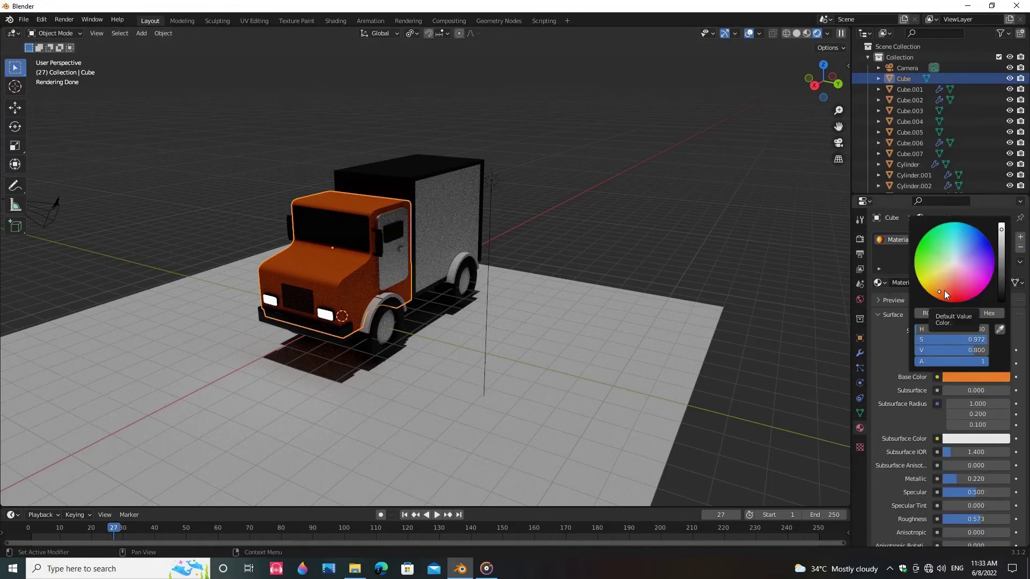
mouse_move(944, 290)
left_mouse_down()
mouse_move(958, 254)
mouse_move(949, 277)
left_mouse_up()
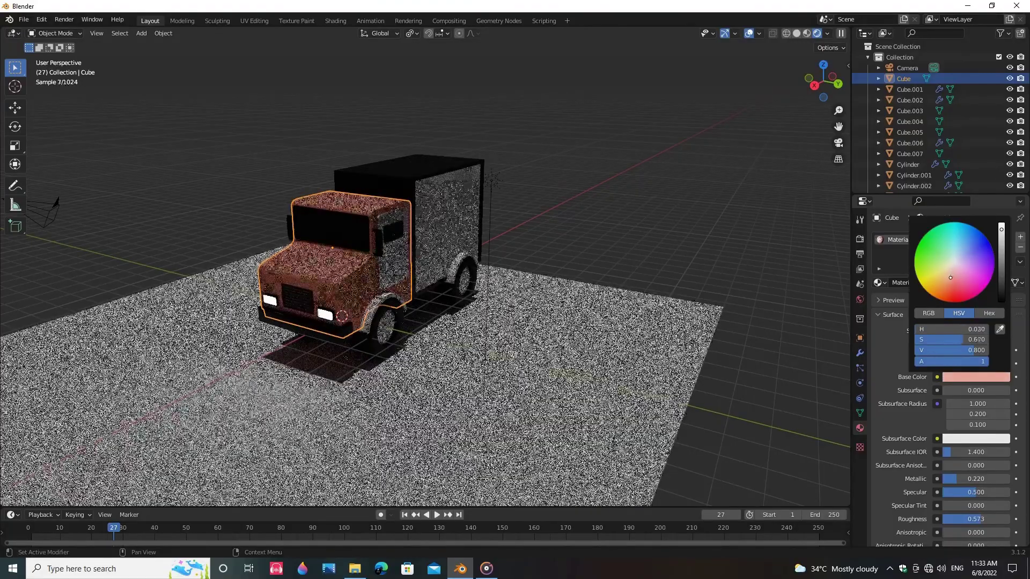
Step: Select the ground plane and open it for mesh editing
left_click(626, 209)
middle_click_drag(510, 383, 494, 384)
left_click(636, 323)
middle_click_drag(636, 323, 652, 324)
key("Tab")
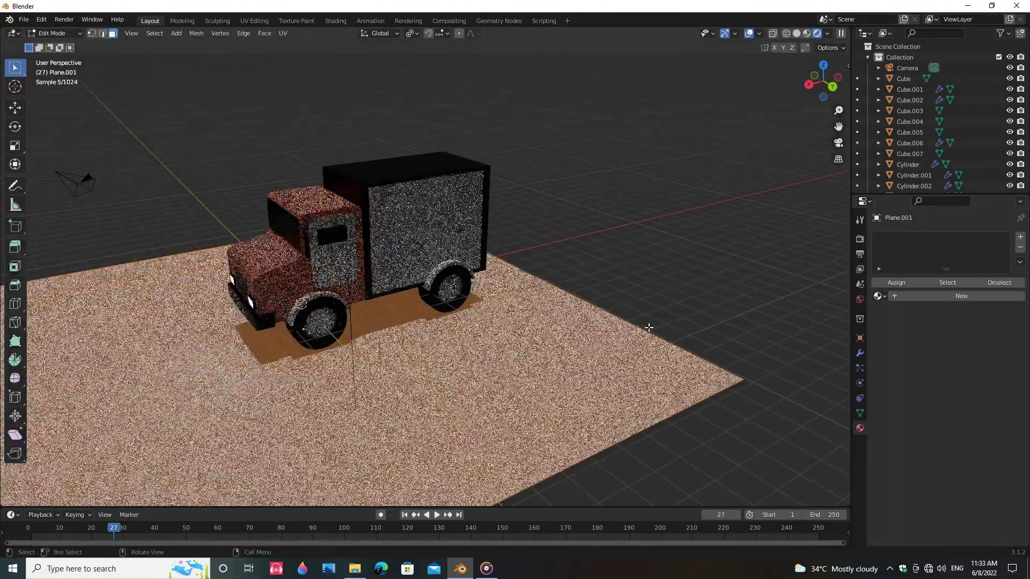
key("e")
right_click(696, 261)
key("ctrl+z")
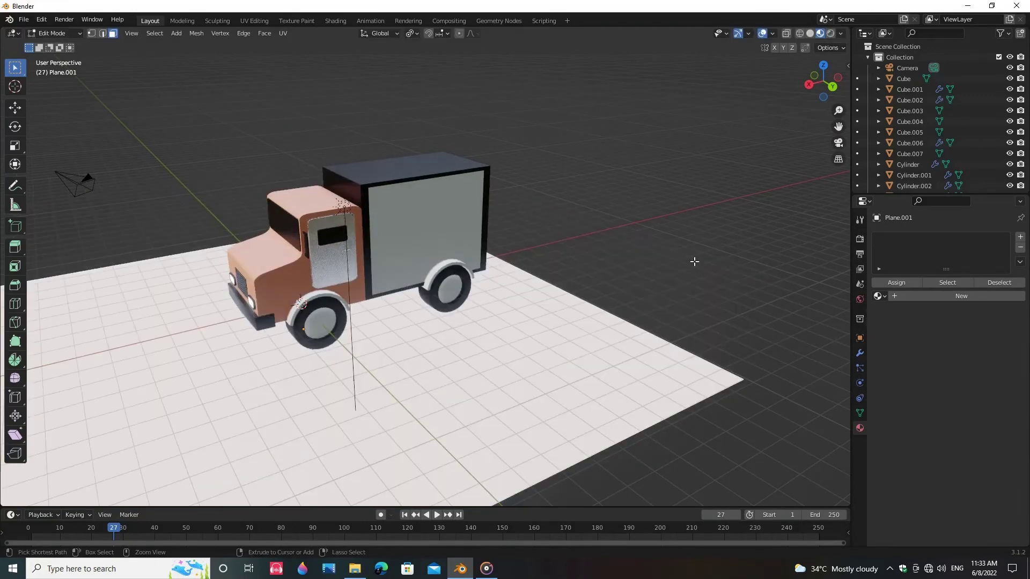
Step: Turn the ground plane into a curved backdrop by extruding its rear edge upward and bevelling the crease
left_click(799, 34)
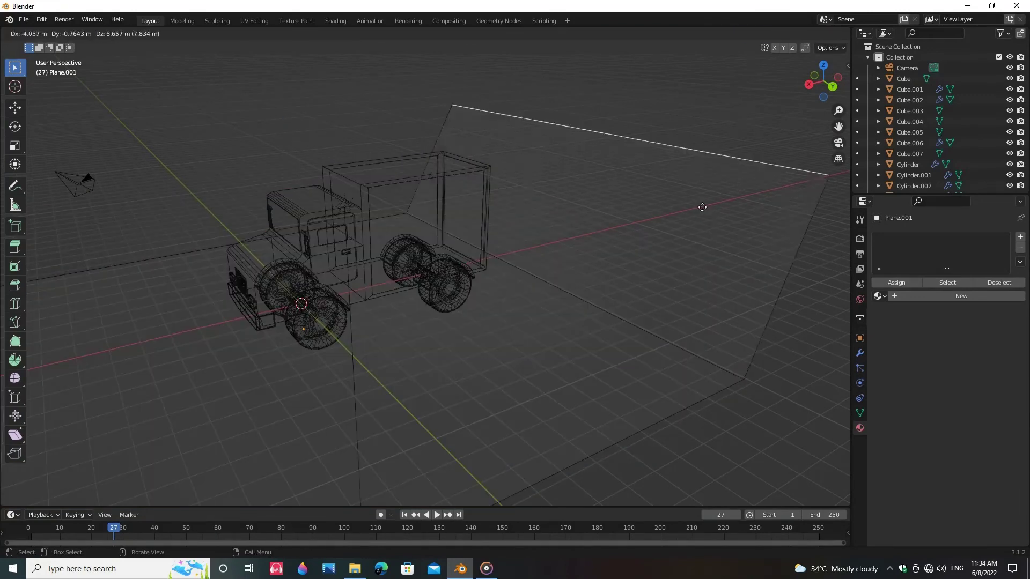
key("a")
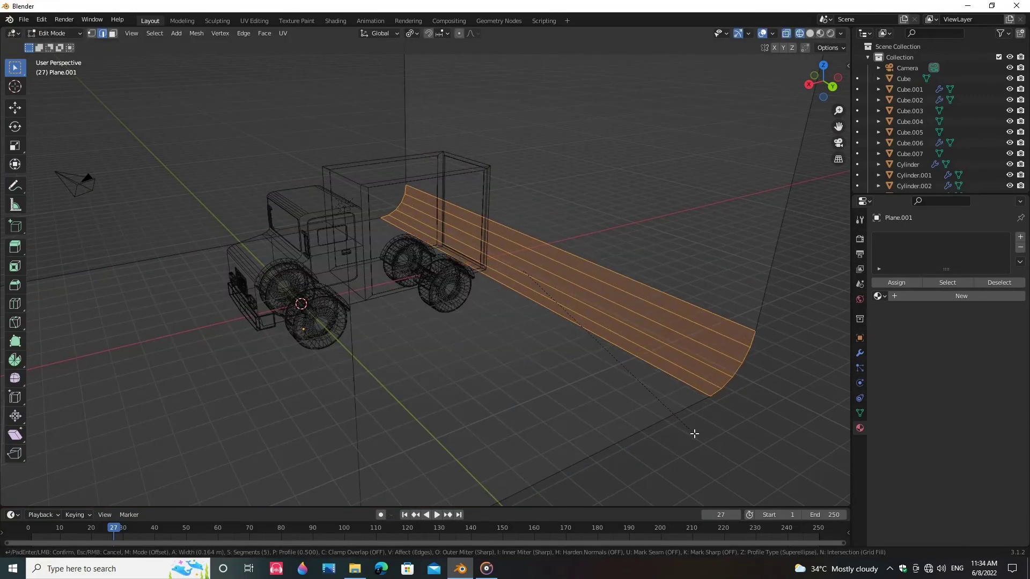
key("Tab")
right_click(656, 387)
key("Escape")
key("shift+z")
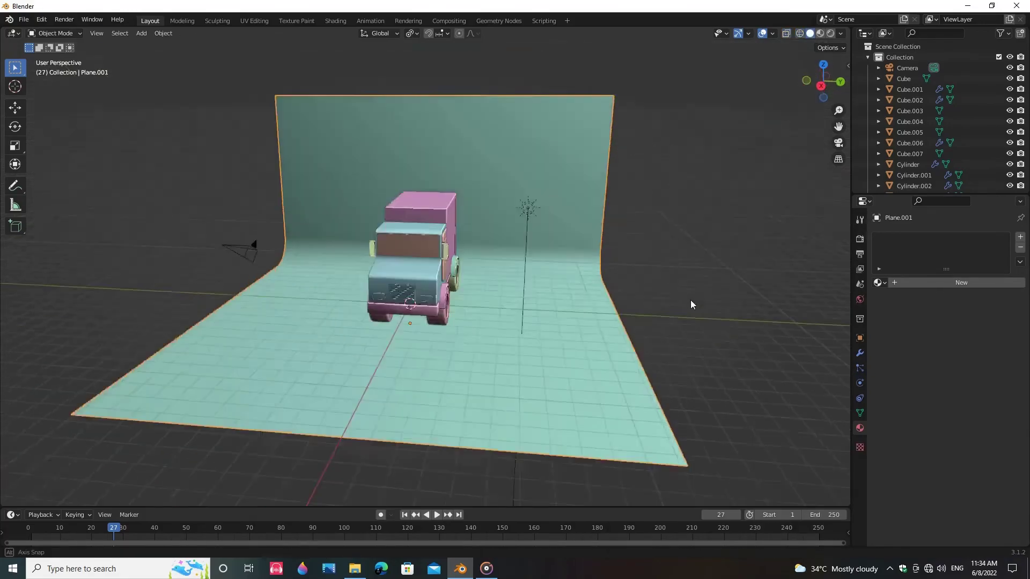
Step: Widen the backdrop by scaling it along Y
key("s")
key("y")
left_click(45, 412)
scroll(351, 384, "up", 2)
middle_click_drag(352, 384, 324, 346)
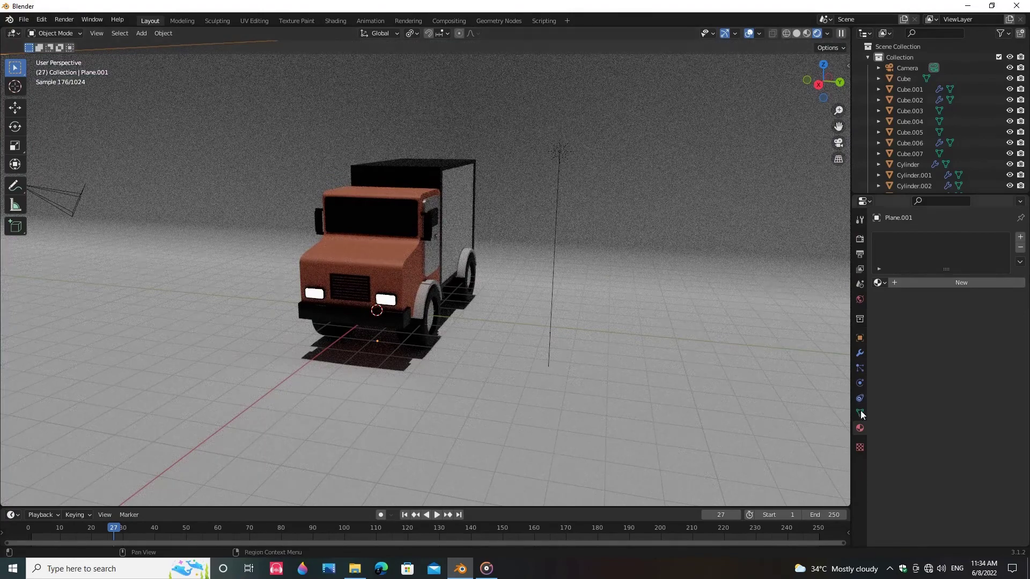
Step: Enable Denoise for the Cycles viewport sampling
left_click(559, 152)
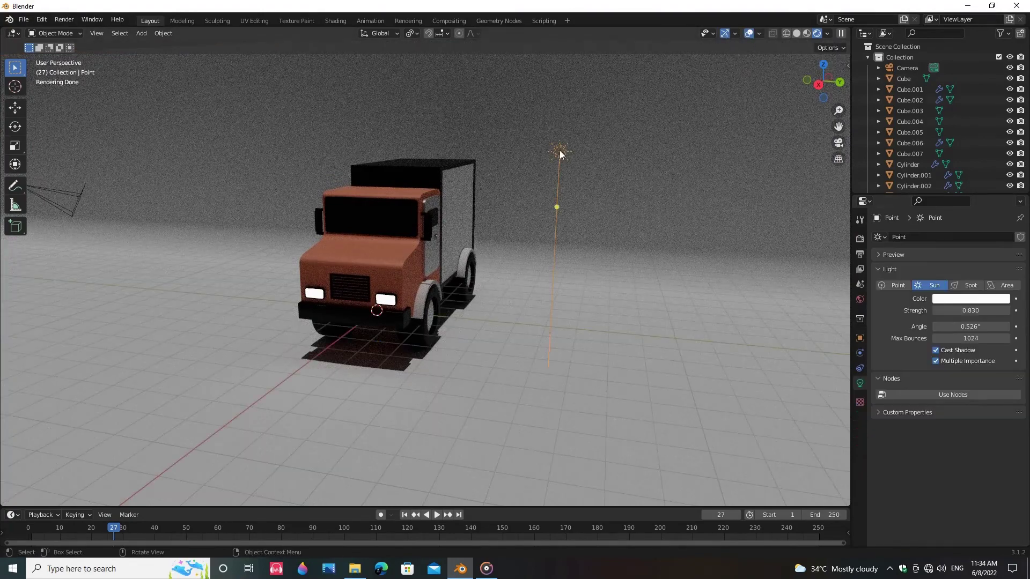
left_click(860, 254)
left_click(860, 240)
left_click(894, 353)
mouse_move(558, 358)
middle_mouse_down()
mouse_move(545, 363)
mouse_move(576, 356)
middle_mouse_up()
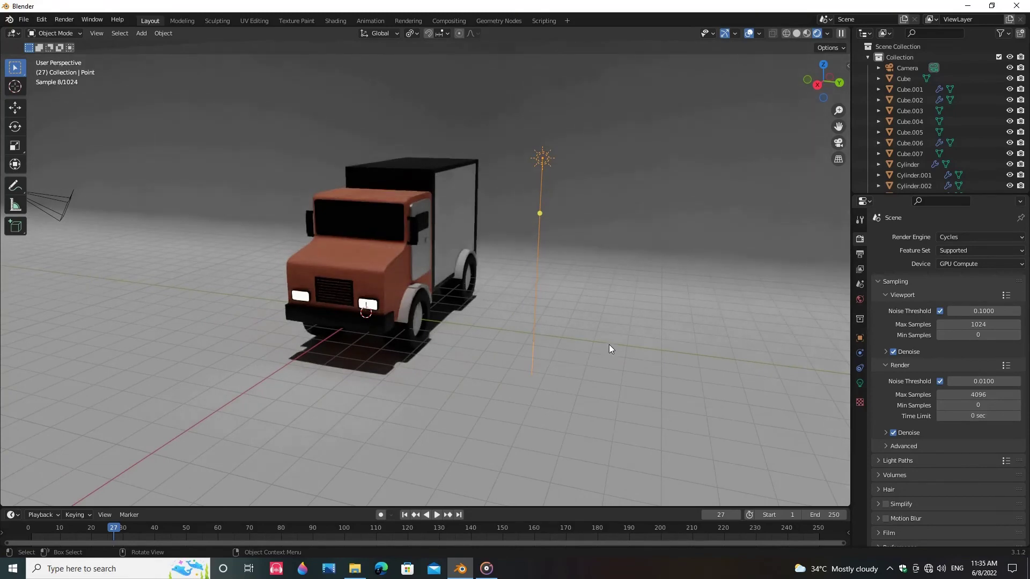
Step: Darken the world background color to black
left_click(860, 299)
left_click(983, 304)
left_click_drag(1001, 210, 1000, 231)
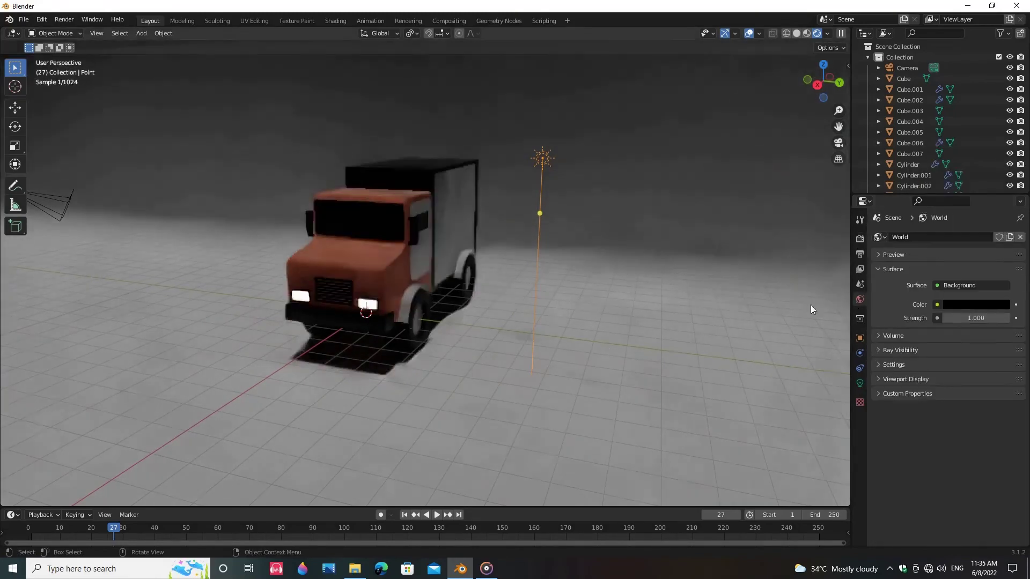
left_click(860, 254)
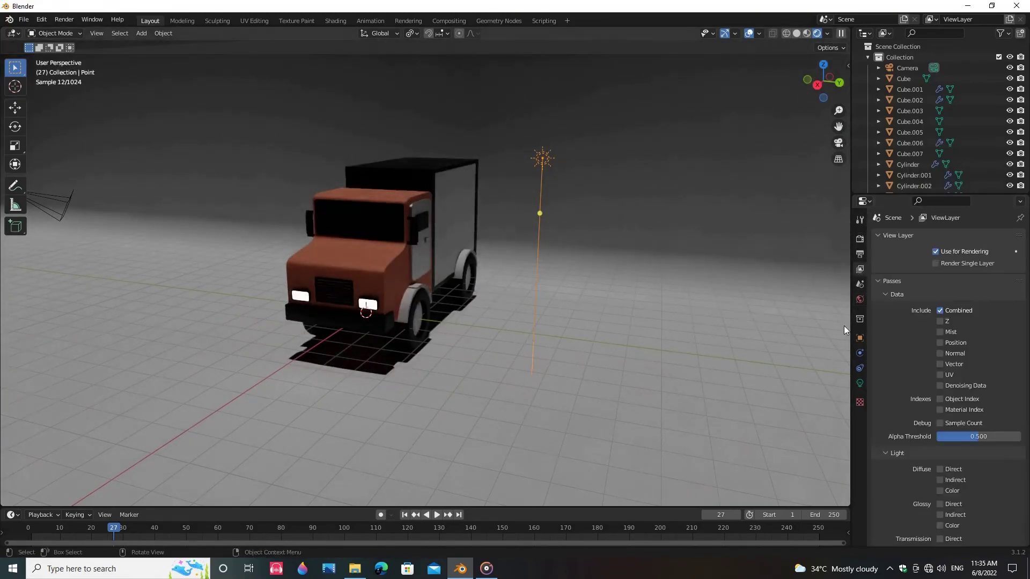
left_click(860, 239)
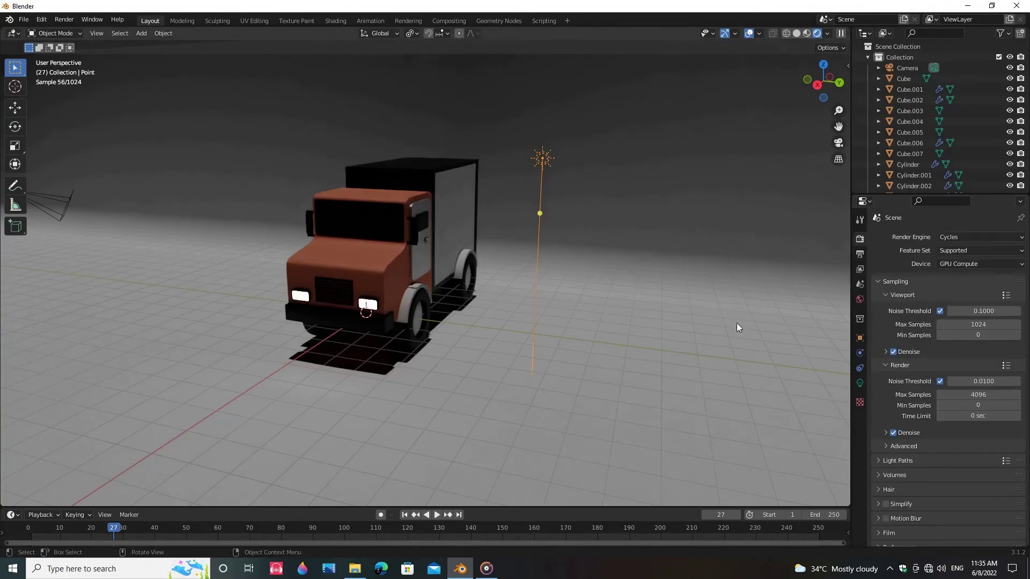
Step: Set the Sun light's angle to 107° and its strength to 1.000
left_click(860, 383)
left_click_drag(966, 330, 998, 326)
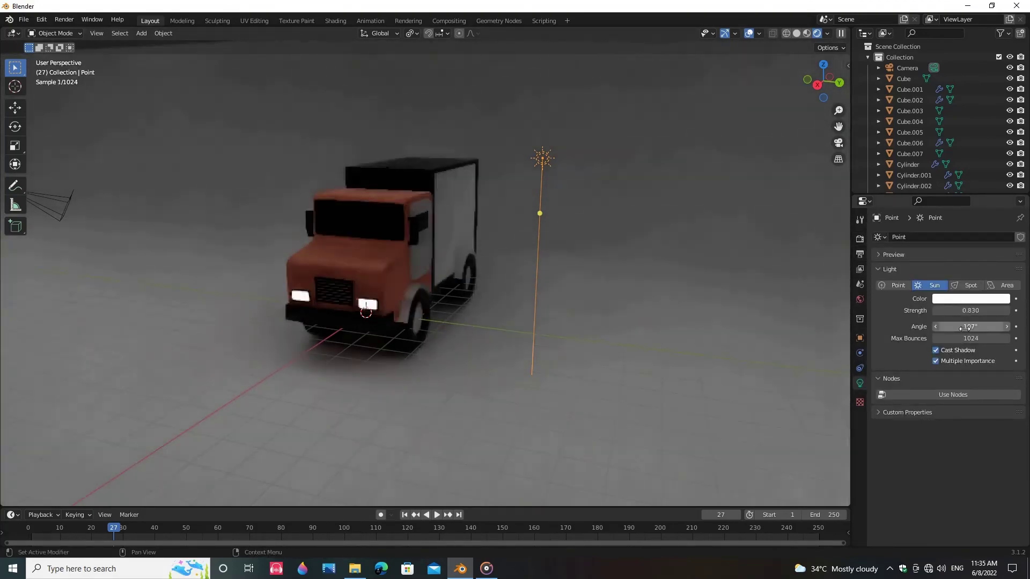
left_click(1007, 310)
Step: Give the backdrop a new material with Metallic 0.362 and a green base color of hue 0.210, saturation 0.452, value 0.698
left_click(526, 343)
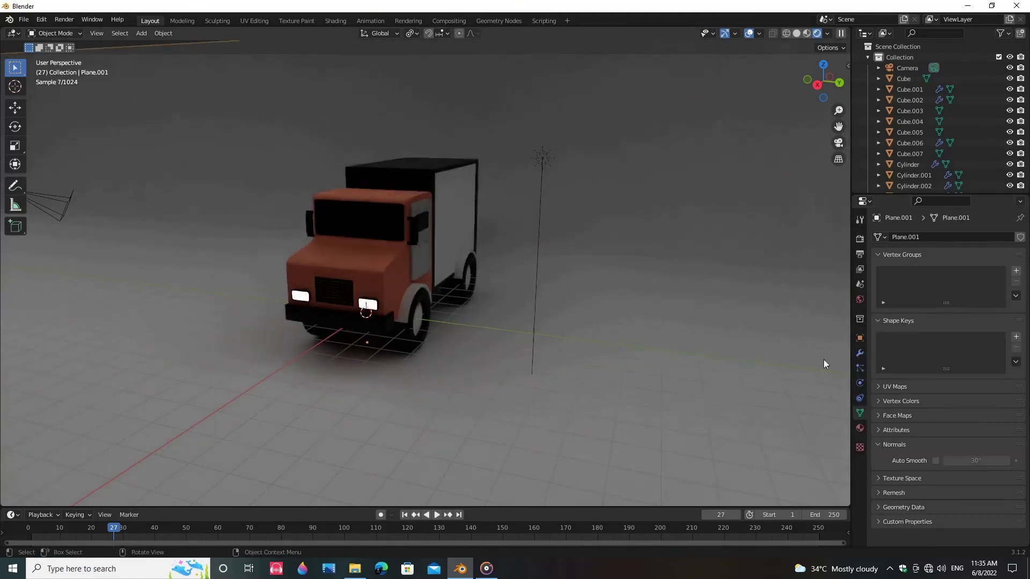
left_click(860, 428)
left_click(944, 282)
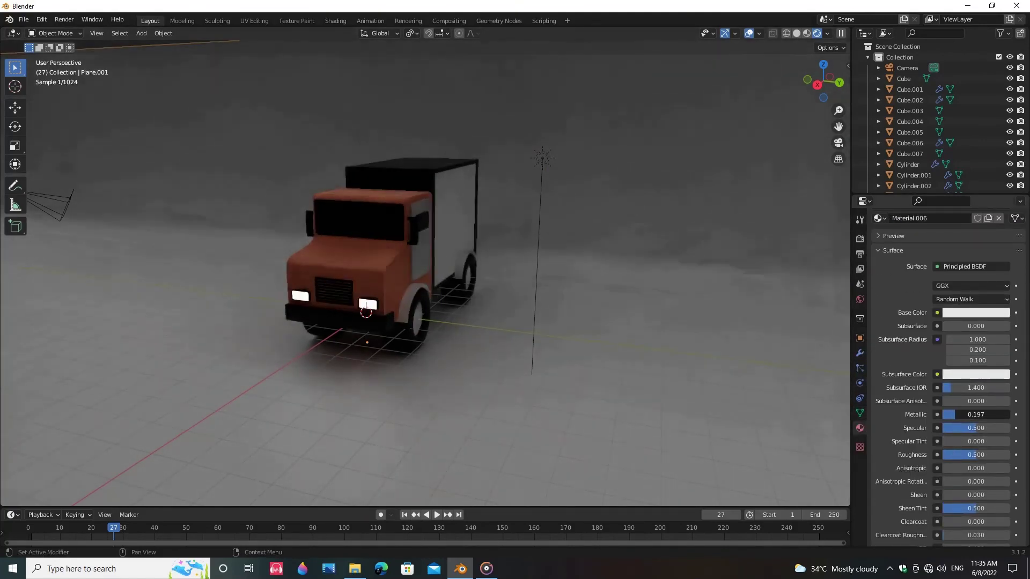
left_click(976, 313)
left_click(1003, 195)
left_click_drag(953, 198, 1002, 171)
left_click(748, 34)
left_click(963, 313)
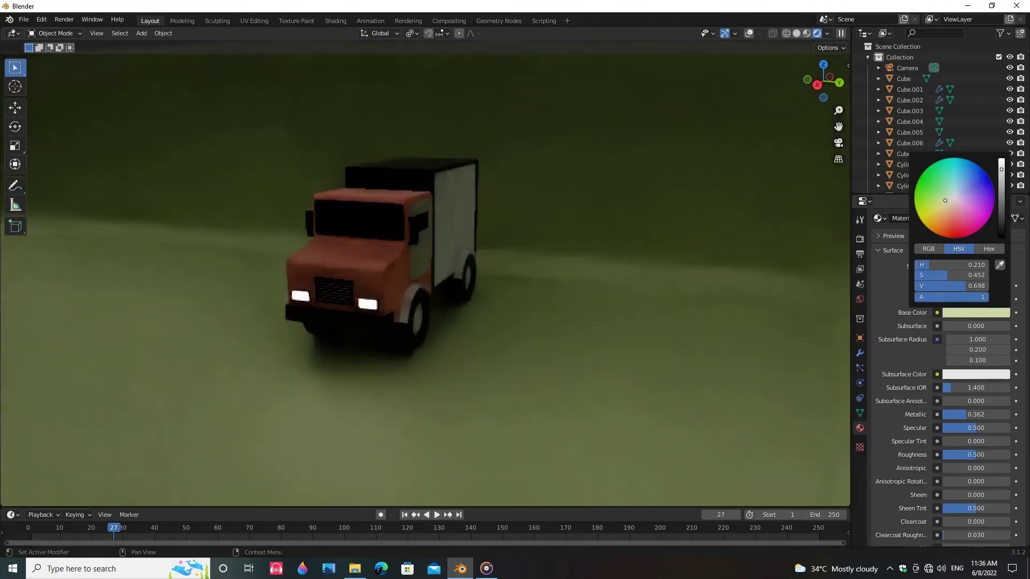
Step: Show the viewport overlays again and select the Sun light to check the truck's lighting
key("shift+alt+z")
left_click(542, 158)
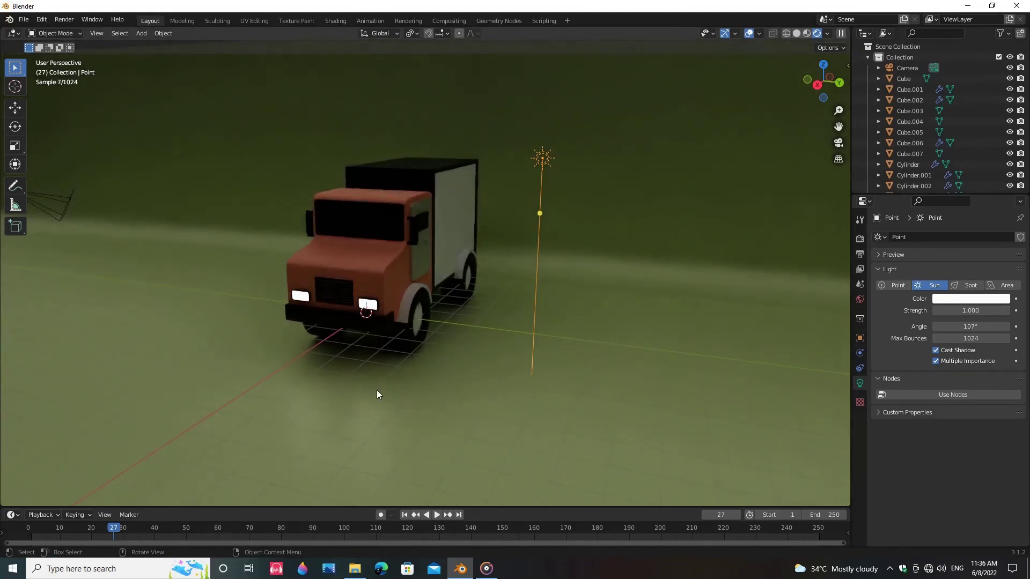
middle_click_drag(429, 384, 432, 381)
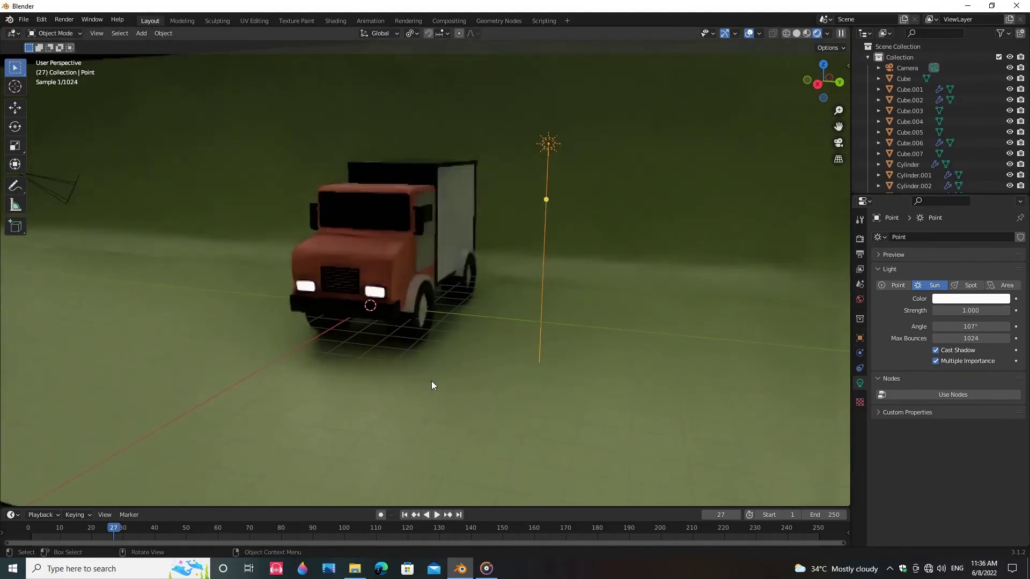
scroll(432, 378, "up", 2)
scroll(400, 383, "down", 1)
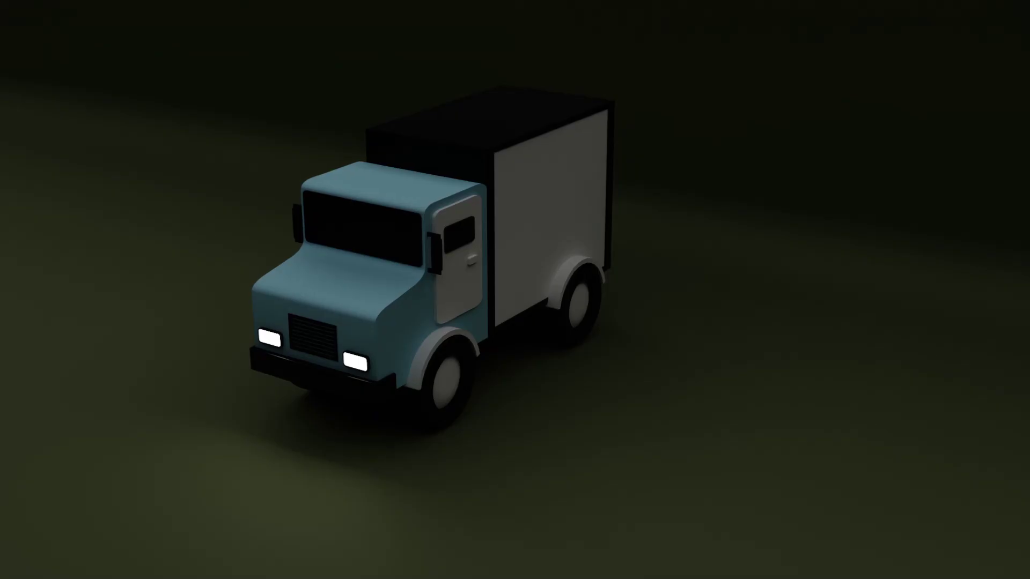